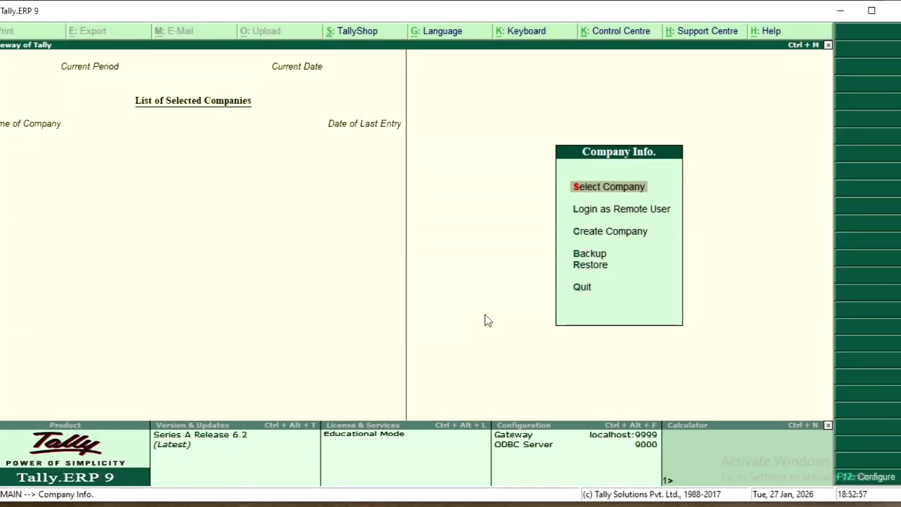
# - Start creating a new company named Bishwas Traders, using the same name as the mailing name
pyautogui.click(593, 240)
pyautogui.click(592, 235)
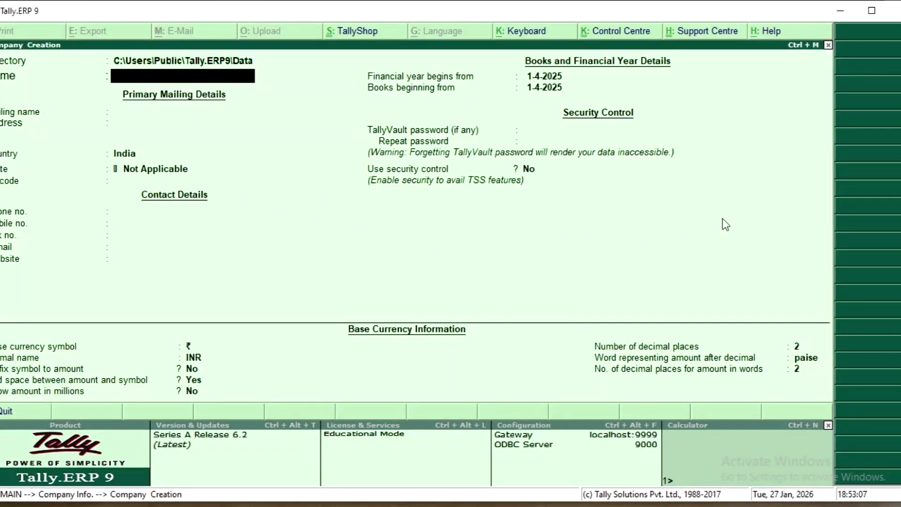
pyautogui.write('Bishwas')
pyautogui.write('Trade')
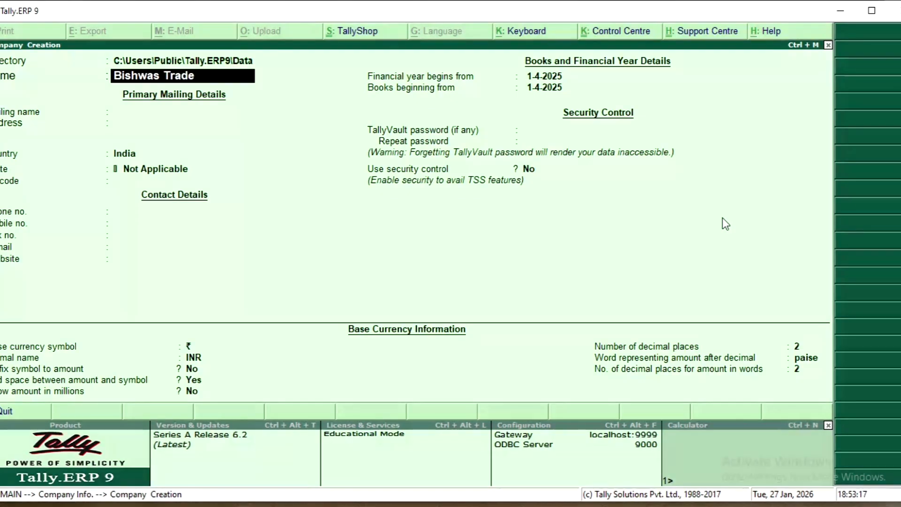
pyautogui.write('rs')
pyautogui.press('Return')
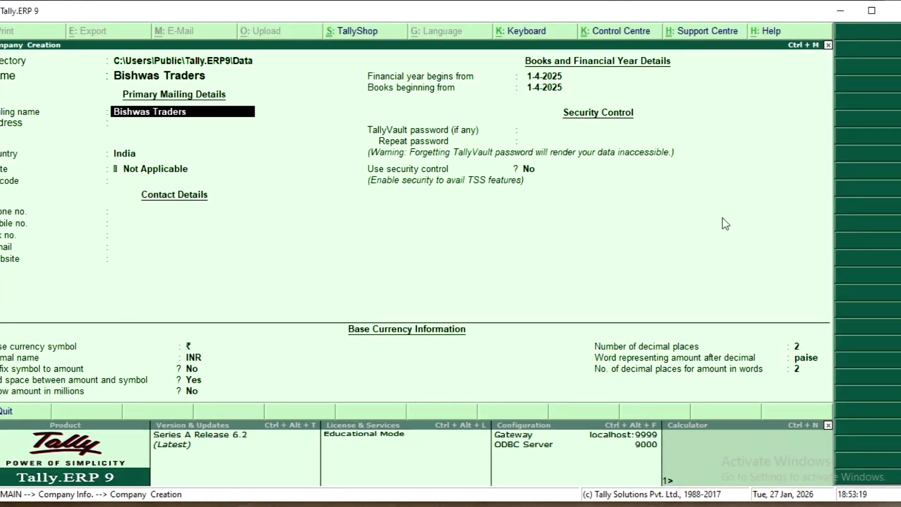
pyautogui.press('Return')
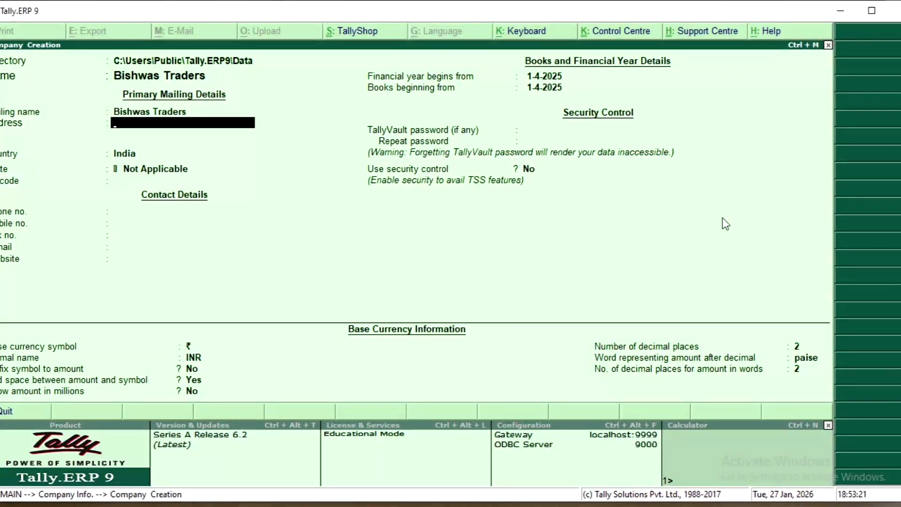
# - Enter the company's address and set its state to Bihar
pyautogui.write('Purnia')
pyautogui.press('Return')
pyautogui.press('Return')
pyautogui.press('Return')
pyautogui.press('Return')
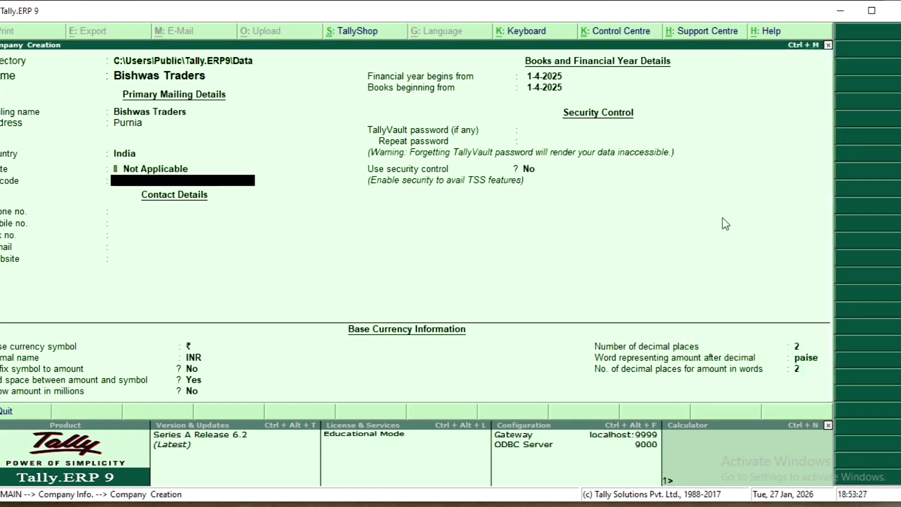
pyautogui.press('Up')
pyautogui.write('B')
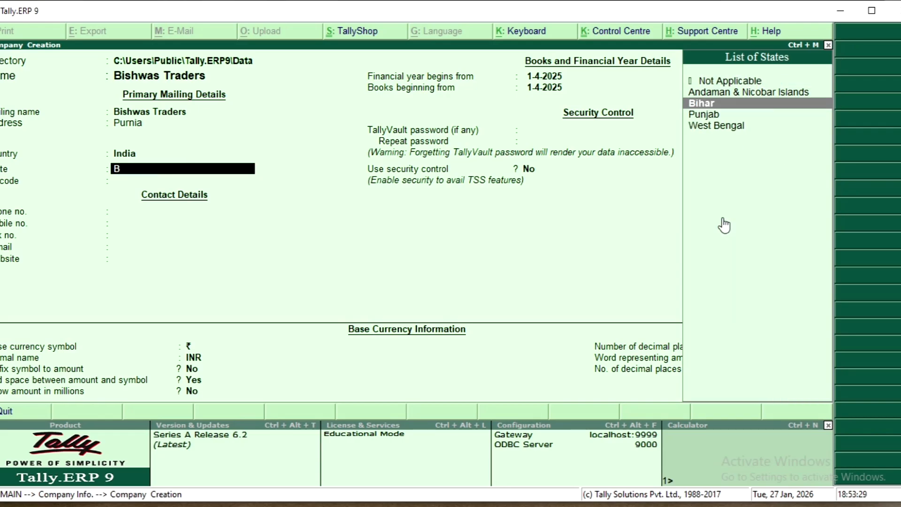
pyautogui.write('ihar')
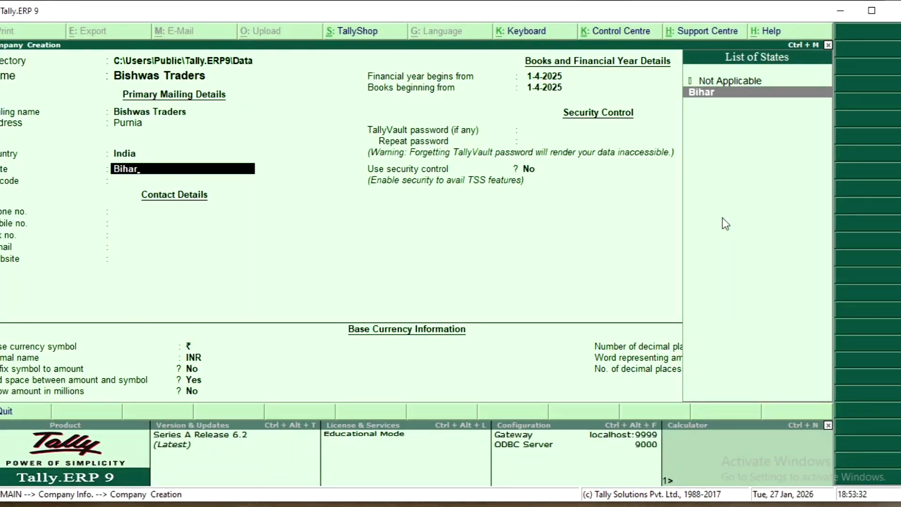
pyautogui.press('Return')
# - Keep the default contact, financial year, security and base currency settings, and save the new company
pyautogui.press('Return')
pyautogui.press('Return')
pyautogui.press('Return')
pyautogui.press('Return')
pyautogui.press('Return')
pyautogui.press('Return')
pyautogui.press('Return')
pyautogui.press('Return')
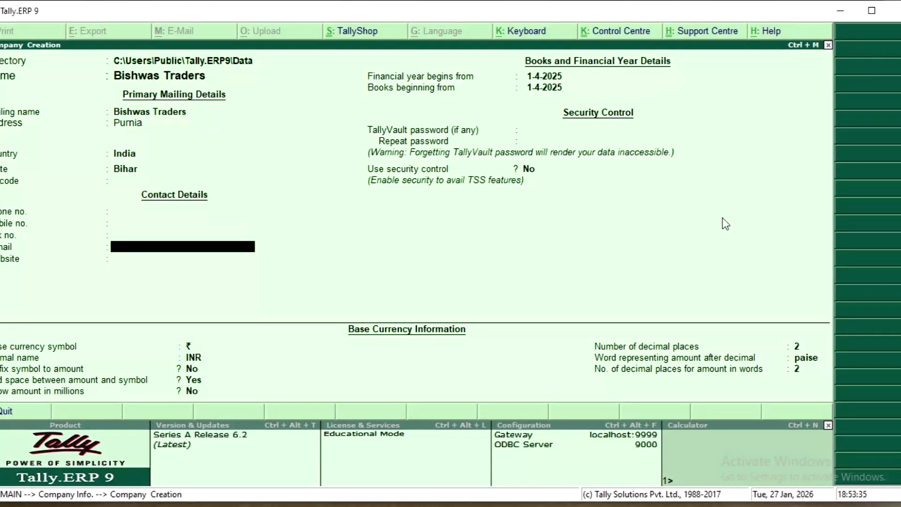
pyautogui.press('Return')
pyautogui.press('Return')
pyautogui.press('Return')
pyautogui.press('Return')
pyautogui.press('Return')
pyautogui.press('Return')
pyautogui.press('Return')
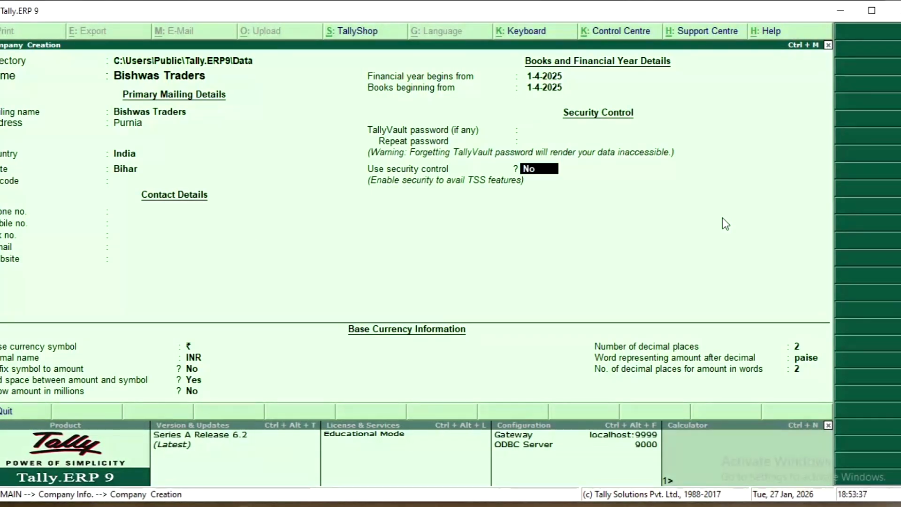
pyautogui.press('Return')
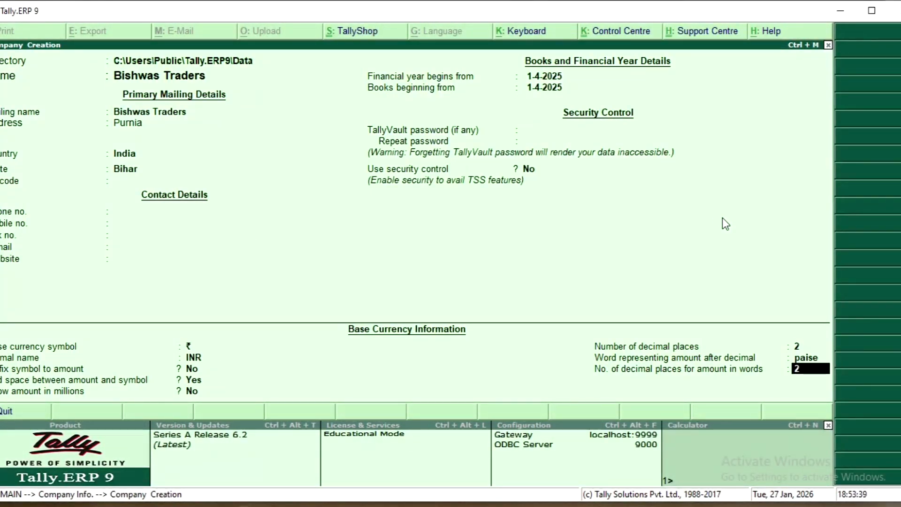
pyautogui.press('Return')
pyautogui.press('Return')
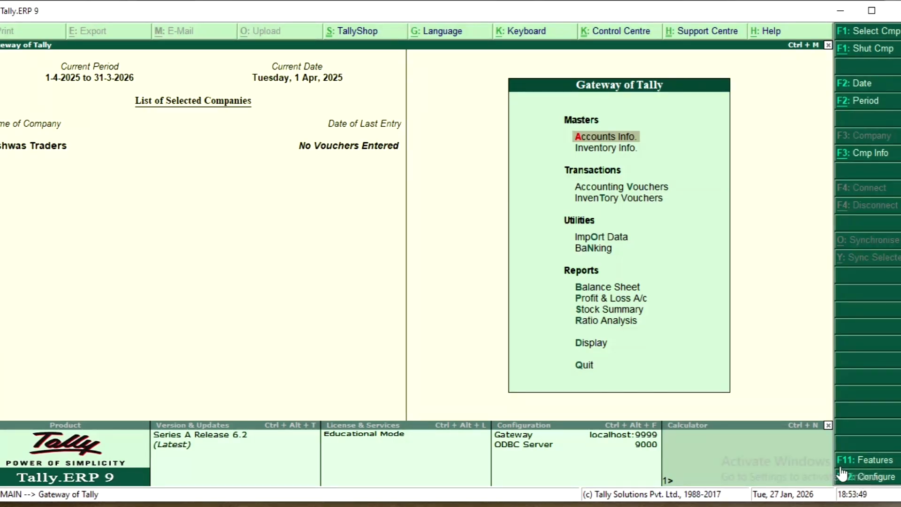
# - Enable Goods and Services Tax in the company's statutory and taxation features and open its GST details for setting
pyautogui.click(867, 461)
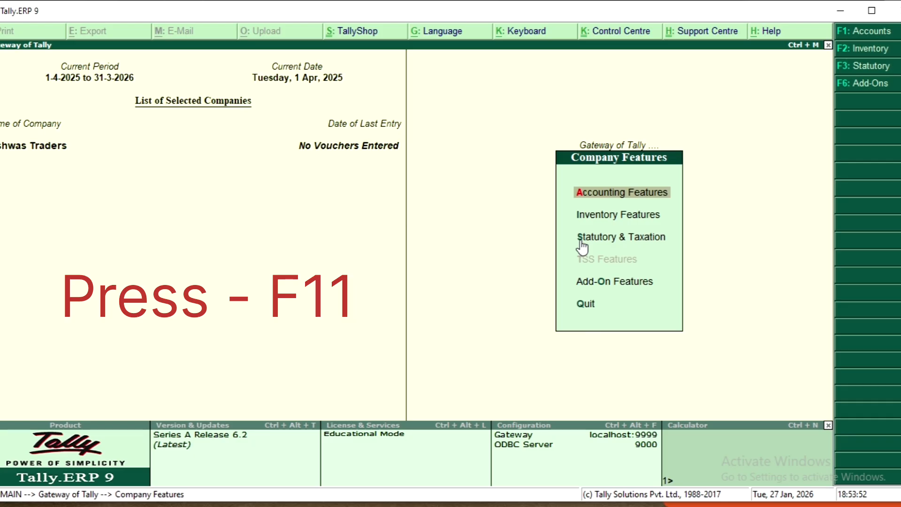
pyautogui.click(609, 238)
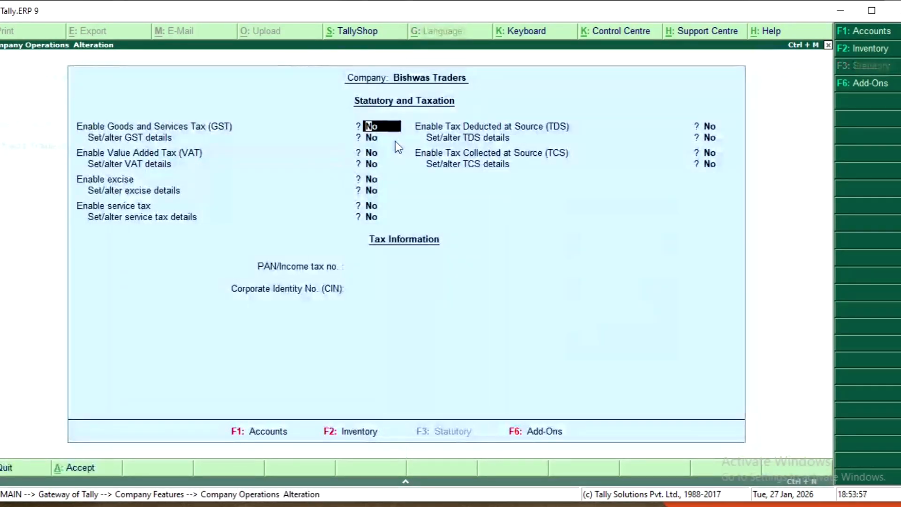
pyautogui.write('y')
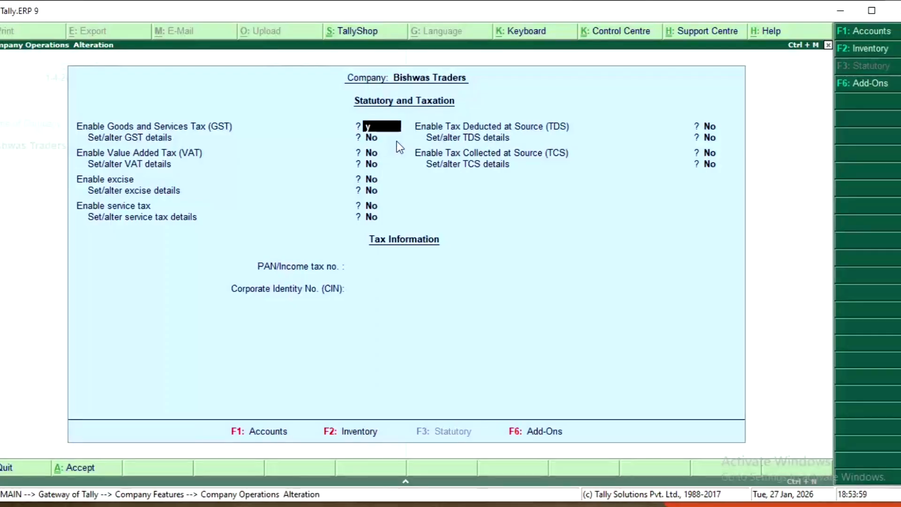
pyautogui.press('Return')
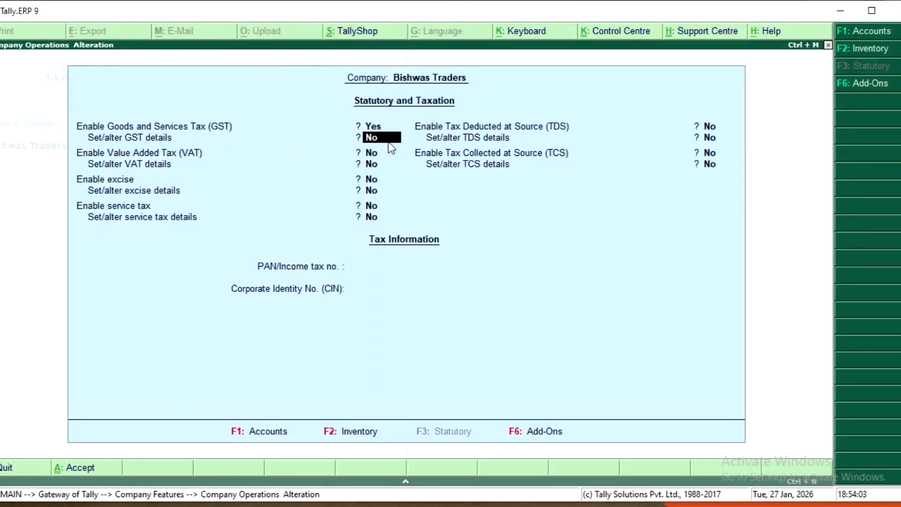
pyautogui.write('y')
pyautogui.press('Return')
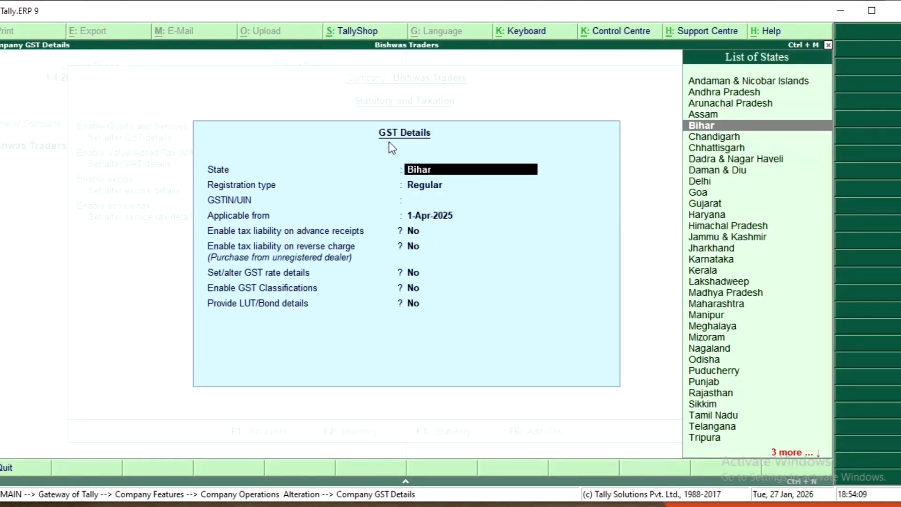
# - Keep state Bihar and registration type Regular in the GST details, and enter the company's GSTIN/UIN
pyautogui.press('Return')
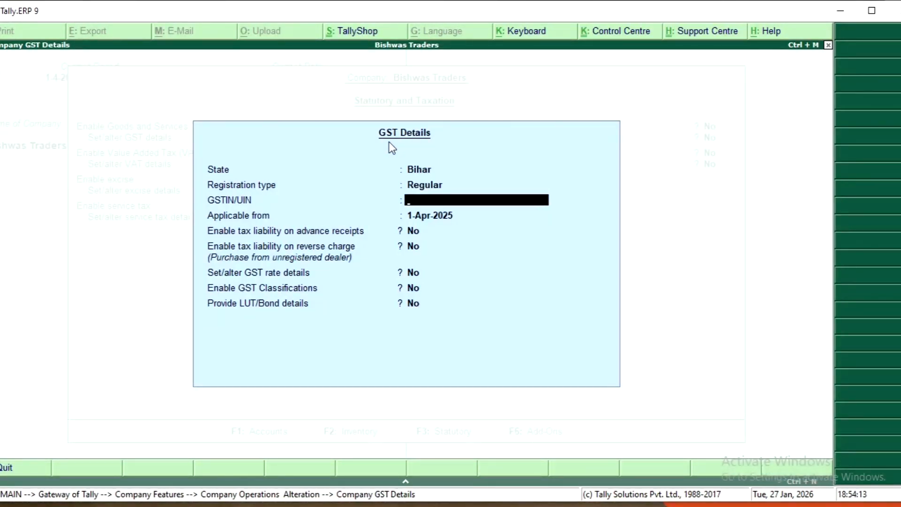
pyautogui.write('10AHUIY1245')
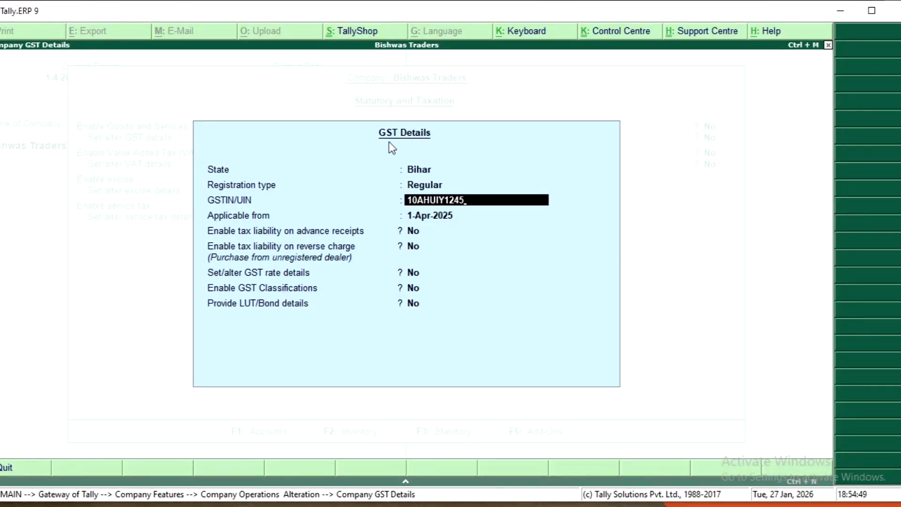
pyautogui.write('A')
pyautogui.write('1Z5')
pyautogui.press('Return')
pyautogui.press('Return')
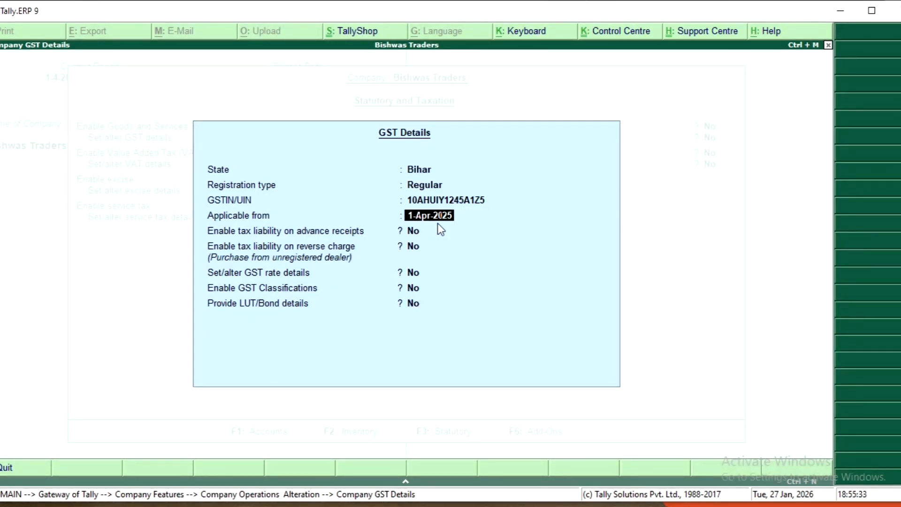
# - Set the GST applicable-from date to 1-Jul-2017 and leave the remaining GST options at No
pyautogui.write('1')
pyautogui.write(' july')
pyautogui.write(' 2017')
pyautogui.press('Return')
pyautogui.press('Return')
pyautogui.press('Return')
pyautogui.press('Return')
pyautogui.press('Return')
pyautogui.press('Return')
pyautogui.press('Return')
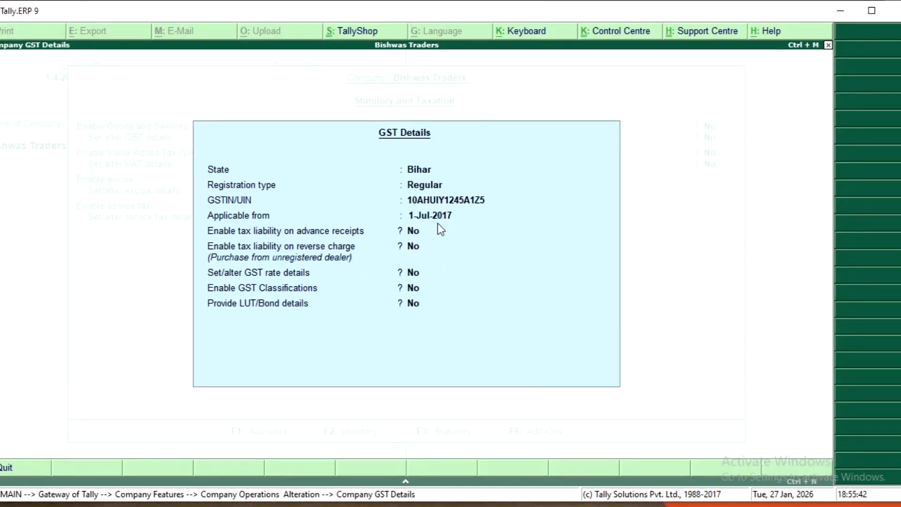
# - Save the GST details with the statutory and taxation settings, and return to the Gateway of Tally
pyautogui.press('Return')
pyautogui.press('Return')
pyautogui.press('Return')
pyautogui.press('Return')
pyautogui.press('Return')
pyautogui.press('Return')
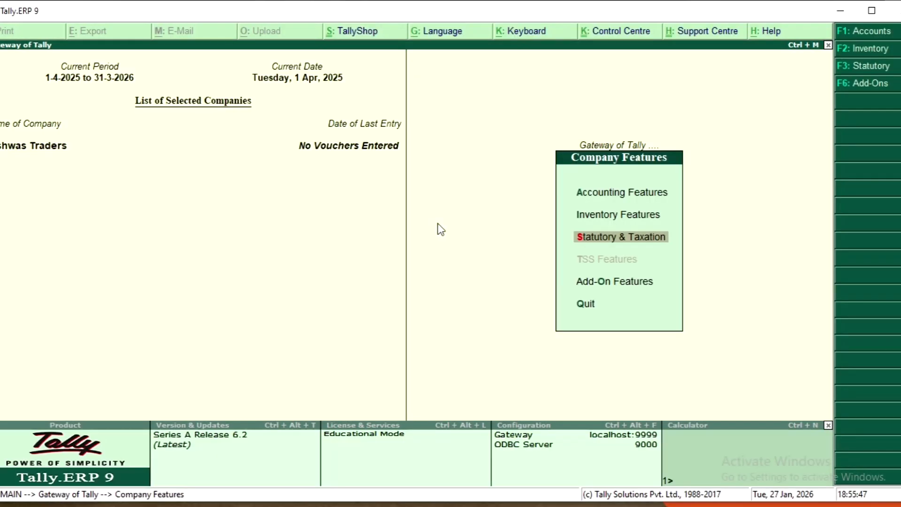
pyautogui.press('Escape')
pyautogui.press('Escape')
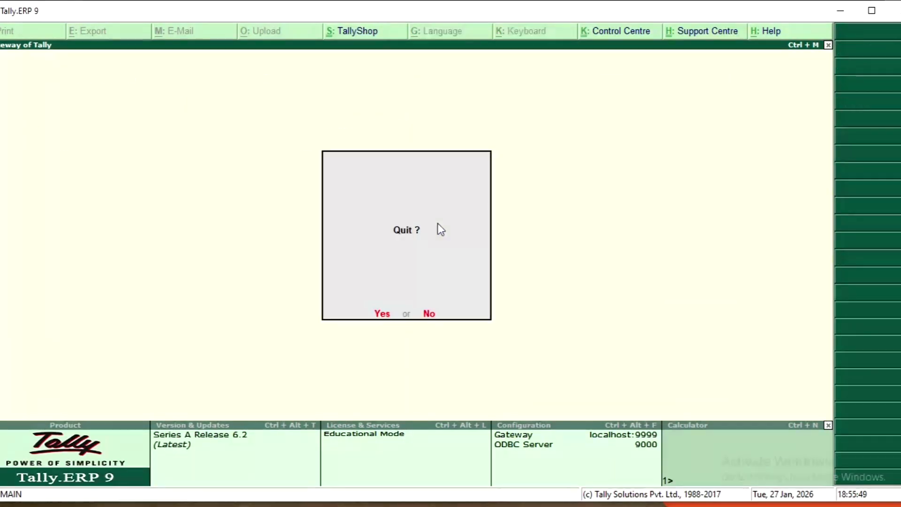
pyautogui.press('Escape')
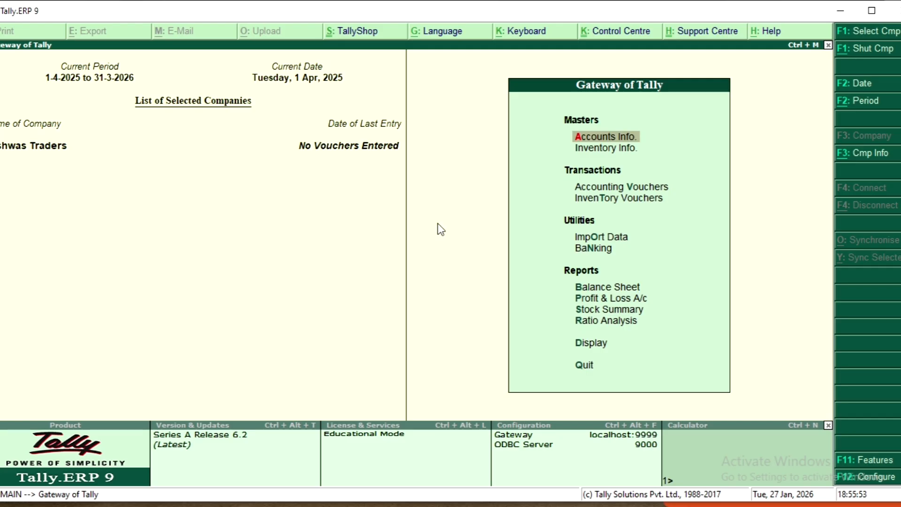
# - Start a new ledger named CGST and place it under the Duties & Taxes group
pyautogui.press('Return')
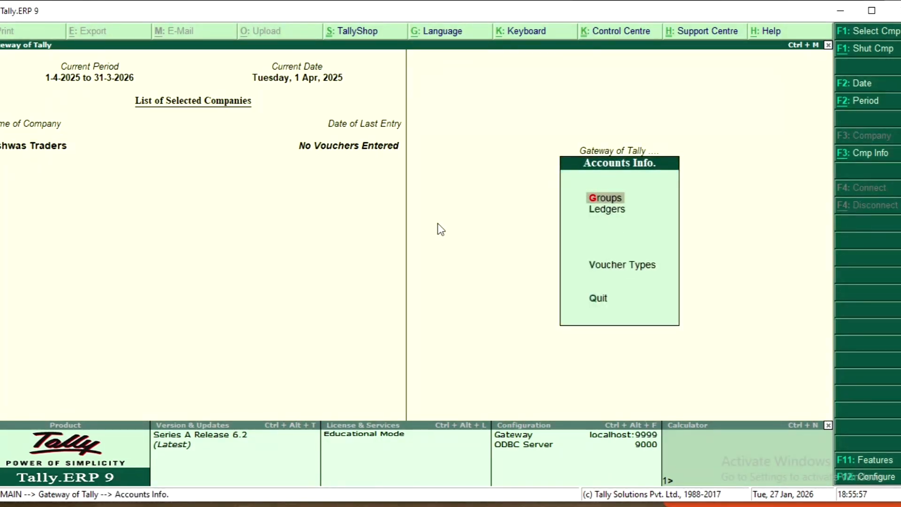
pyautogui.press('Down')
pyautogui.press('Return')
pyautogui.press('Return')
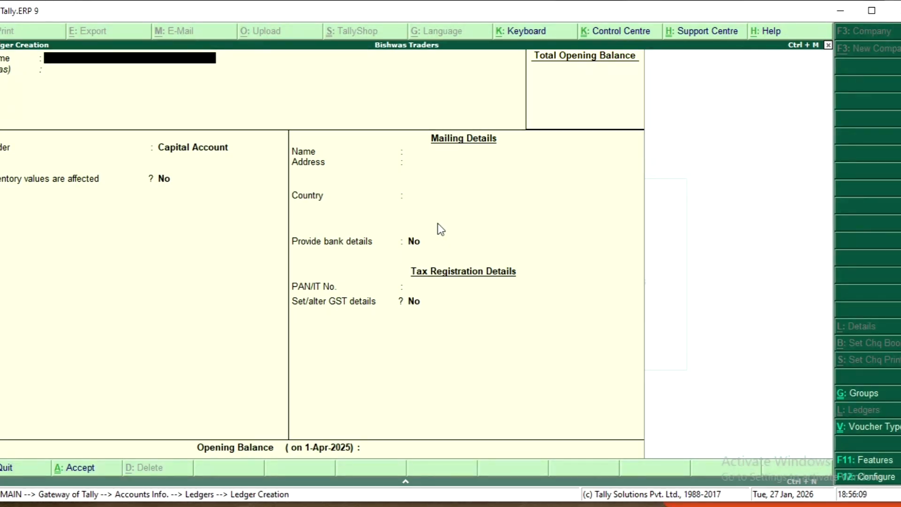
pyautogui.write('CGST')
pyautogui.press('Return')
pyautogui.press('Return')
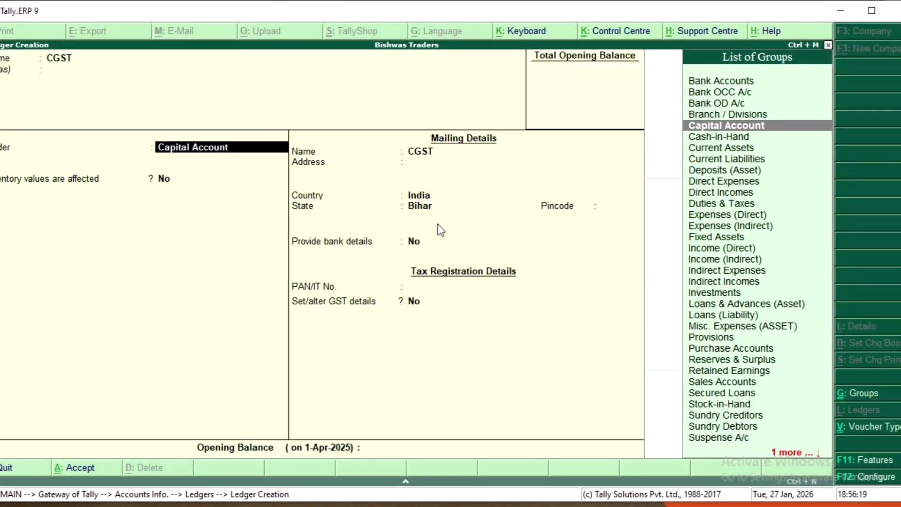
pyautogui.write('dut')
pyautogui.press('Return')
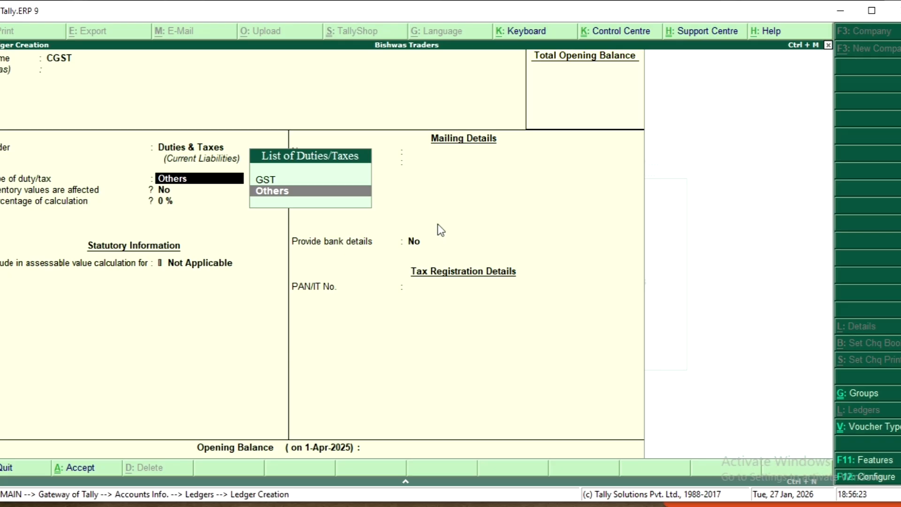
# - Set the CGST ledger's duty type to GST and tax type to Central Tax, keep 0 % calculation, and save it
pyautogui.press('Up')
pyautogui.press('Return')
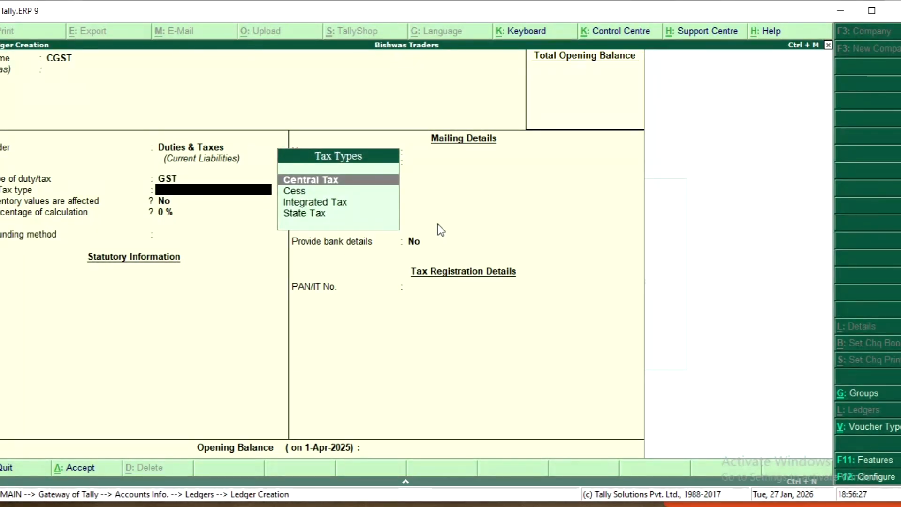
pyautogui.press('Return')
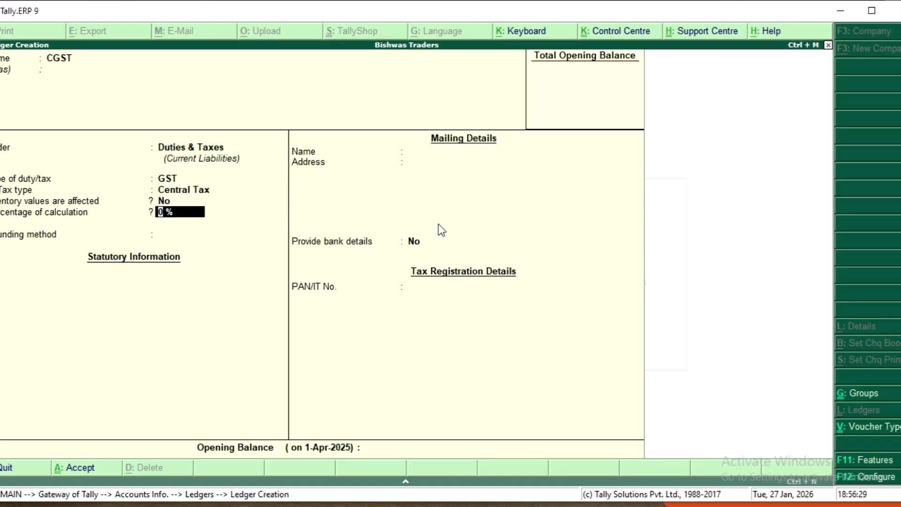
pyautogui.press('Return')
pyautogui.press('Return')
pyautogui.press('Return')
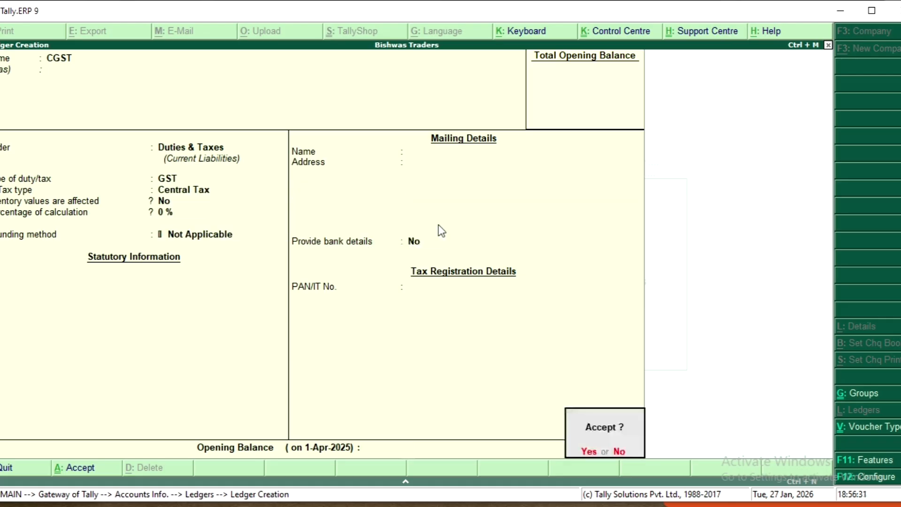
pyautogui.press('Return')
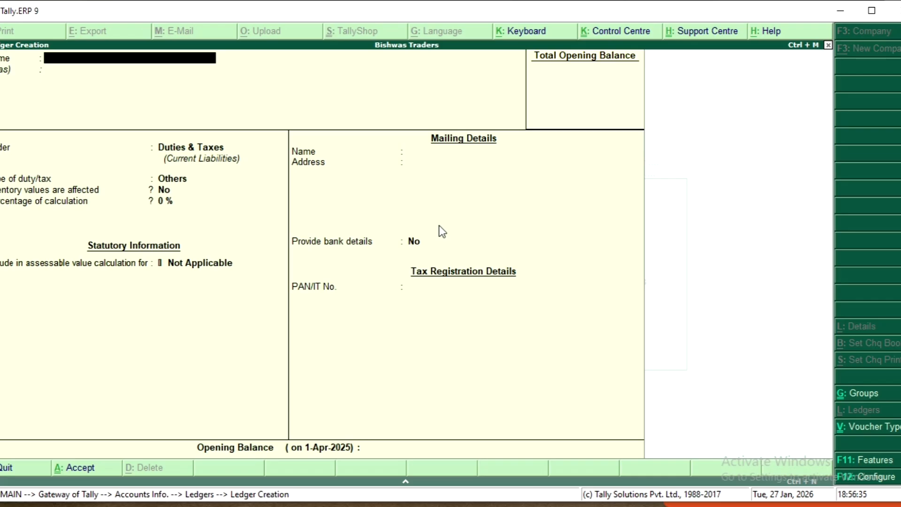
# - Start a new ledger named SGST and keep it under the Duties & Taxes group
pyautogui.write('SGST')
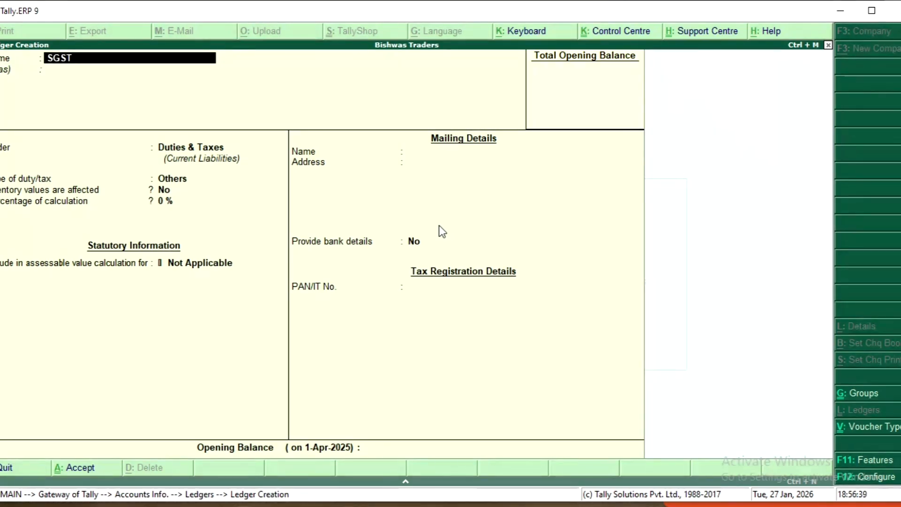
pyautogui.press('Return')
pyautogui.press('Return')
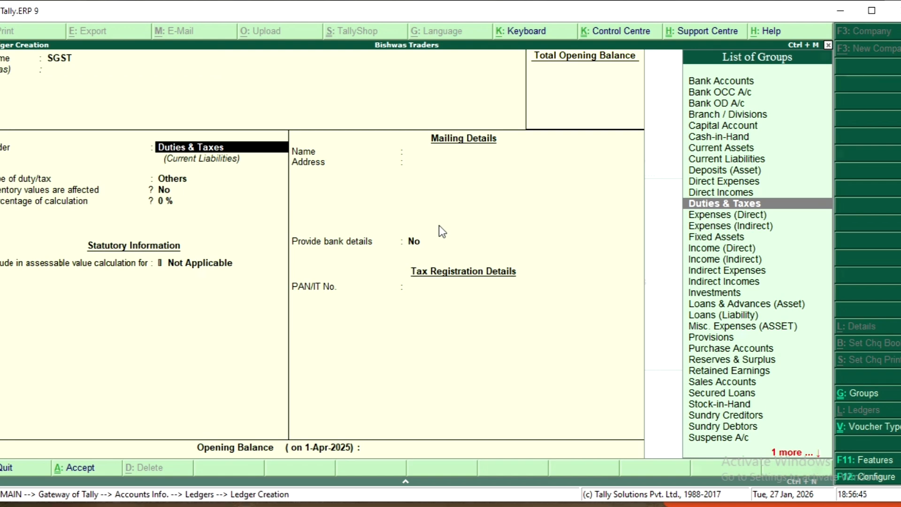
pyautogui.press('Return')
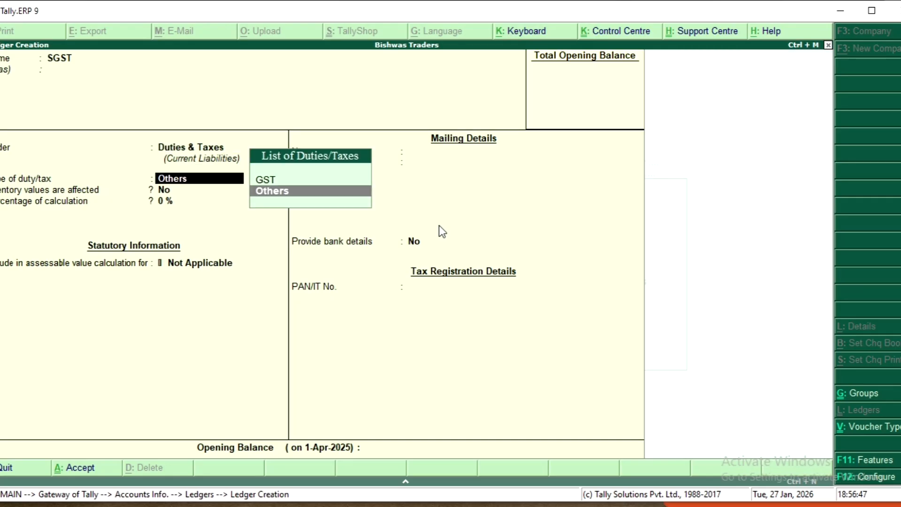
# - Set the SGST ledger's duty type to GST and tax type to State Tax, keep rounding Not Applicable, and save it
pyautogui.press('Up')
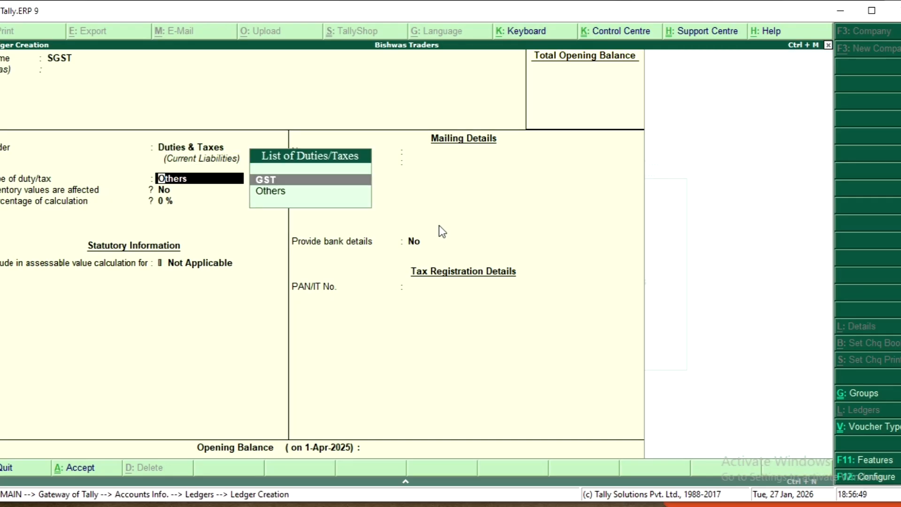
pyautogui.press('Return')
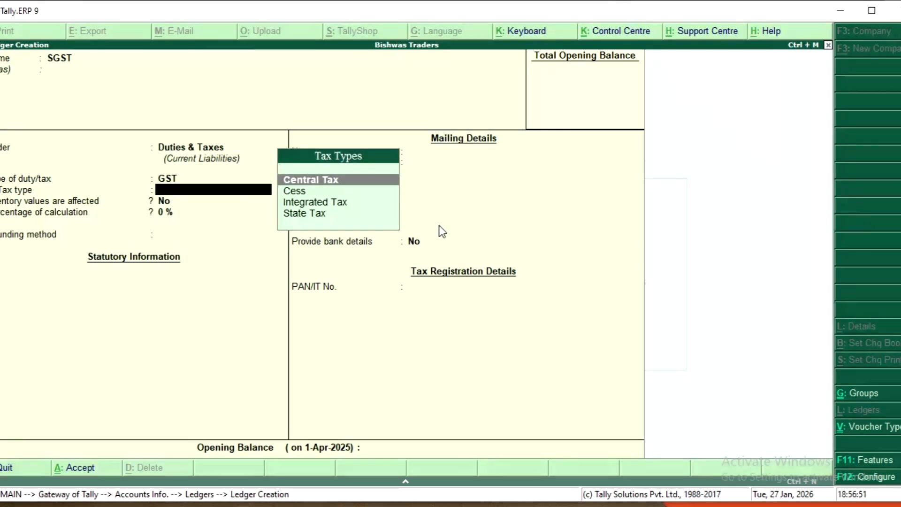
pyautogui.write('S')
pyautogui.press('Return')
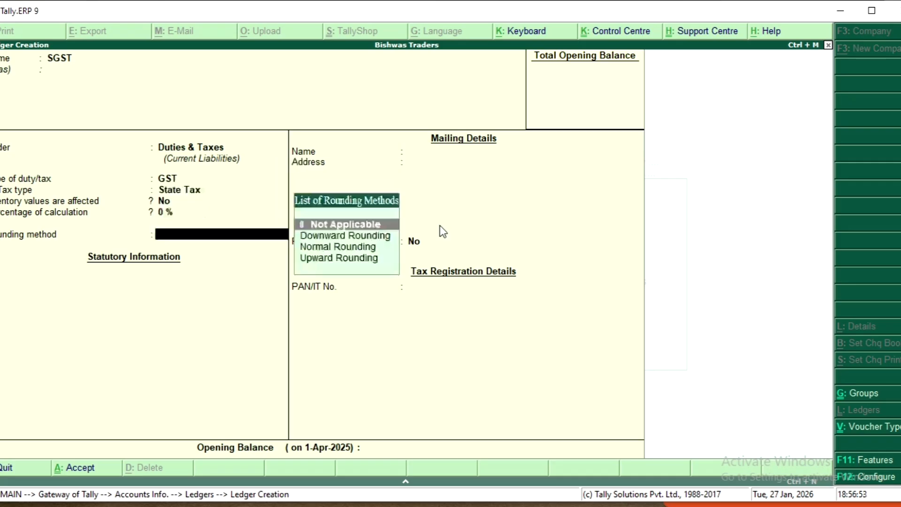
pyautogui.press('Return')
pyautogui.press('Return')
pyautogui.press('Return')
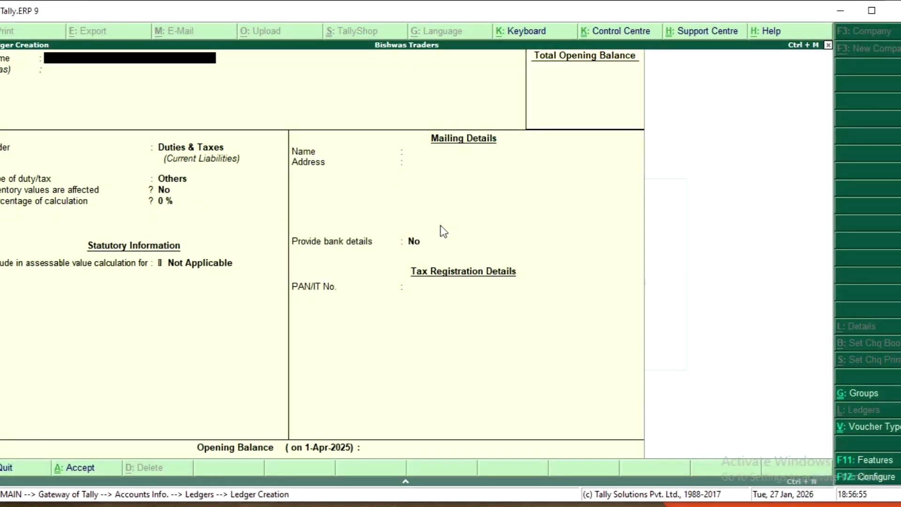
# - Start a new ledger named IGST and keep it under the Duties & Taxes group
pyautogui.write('IGST')
pyautogui.press('Return')
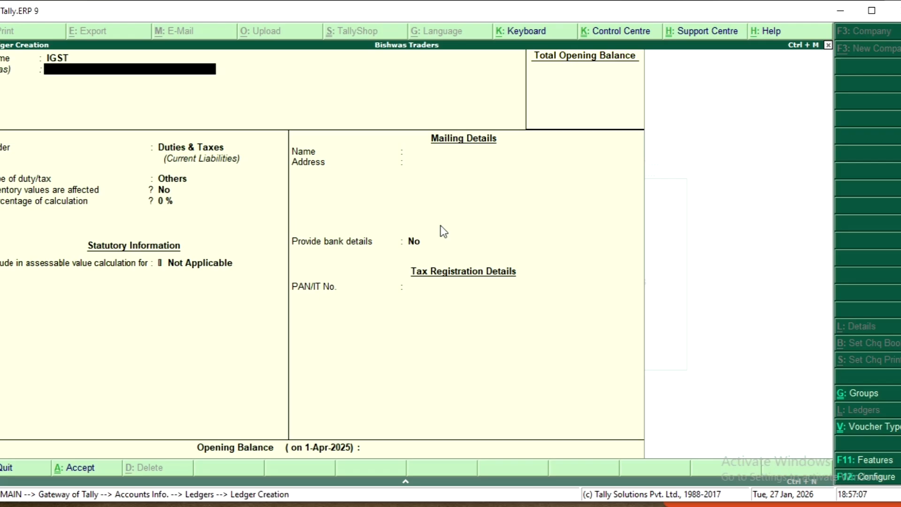
pyautogui.press('Return')
pyautogui.press('Return')
# - Set the IGST ledger's duty type to GST and tax type to Integrated Tax, keep rounding Not Applicable, and save it
pyautogui.press('Up')
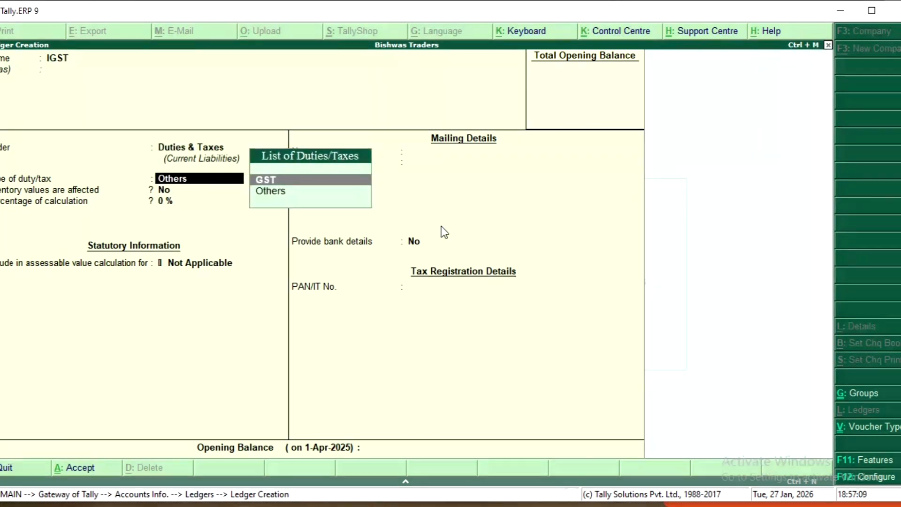
pyautogui.press('Return')
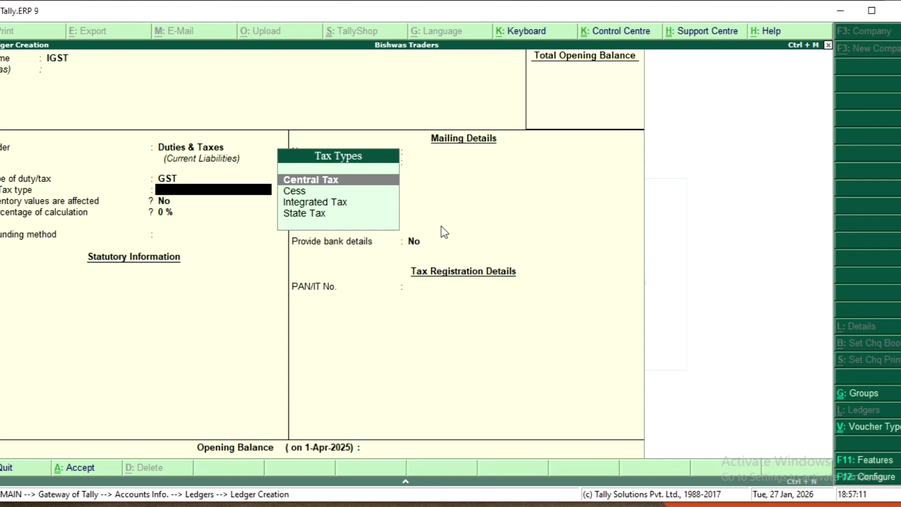
pyautogui.write('I')
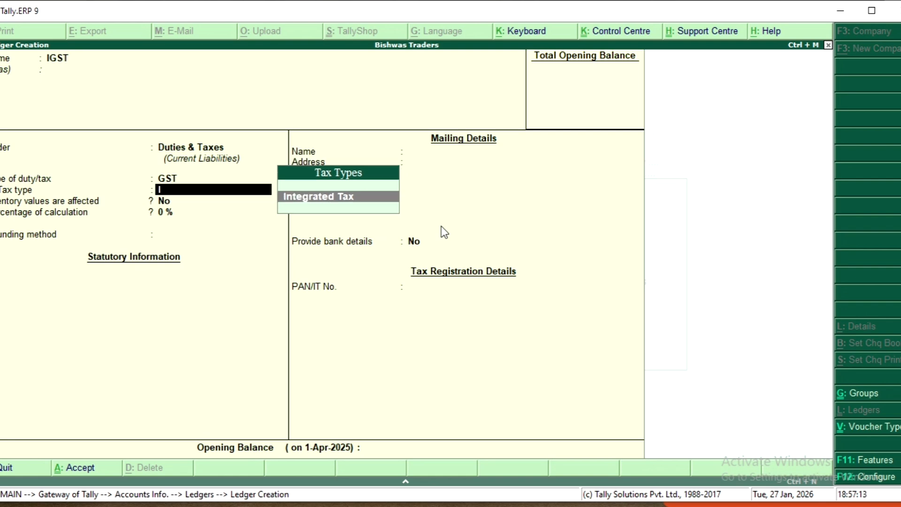
pyautogui.press('Return')
pyautogui.press('Return')
pyautogui.press('Return')
pyautogui.press('Return')
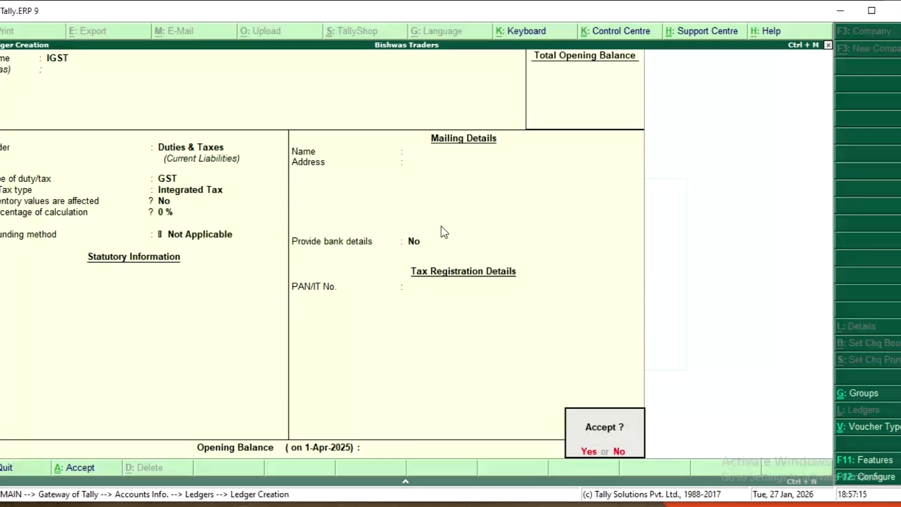
pyautogui.press('Return')
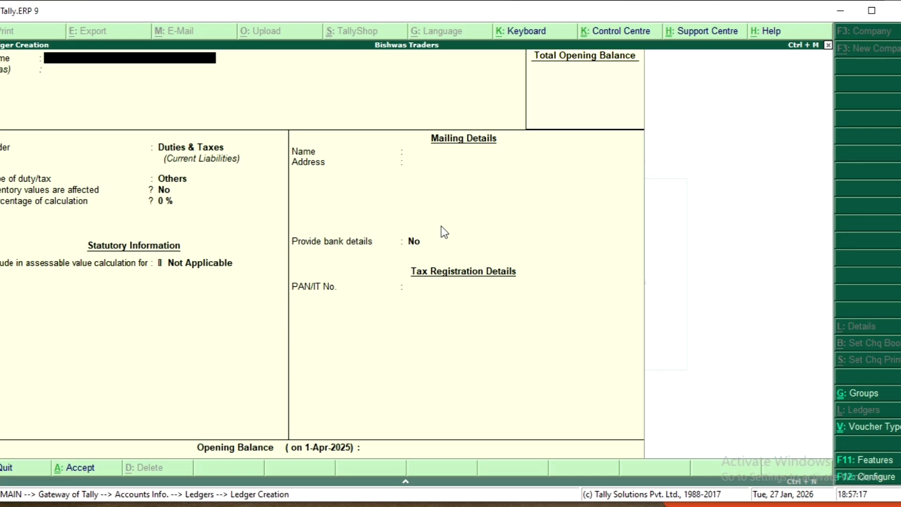
# - Start a new ledger named Purchase and place it under the Purchase Accounts group
pyautogui.write('PURCHASE')
pyautogui.press('BackSpace')
pyautogui.press('BackSpace')
pyautogui.press('BackSpace')
pyautogui.press('BackSpace')
pyautogui.press('BackSpace')
pyautogui.press('BackSpace')
pyautogui.press('BackSpace')
pyautogui.press('BackSpace')
pyautogui.write('Purchase')
pyautogui.press('Return')
pyautogui.press('Return')
pyautogui.press('Return')
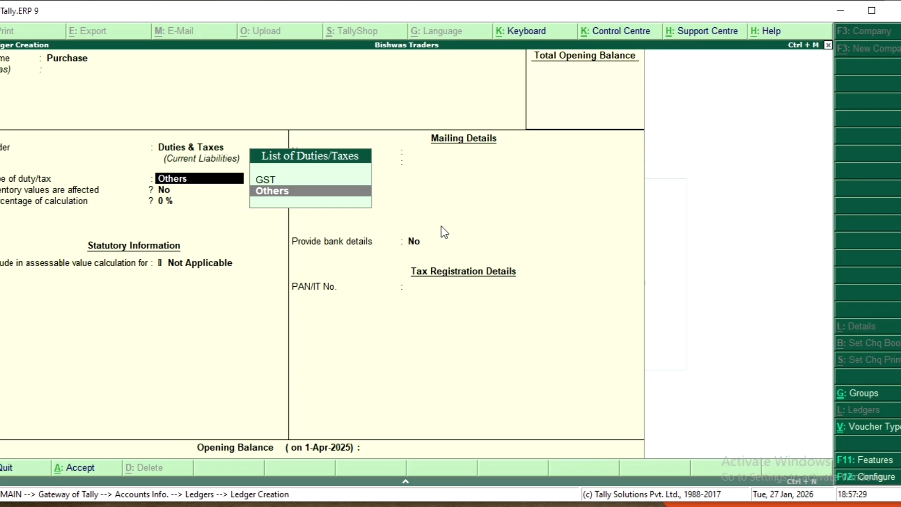
pyautogui.press('BackSpace')
pyautogui.write('Pu')
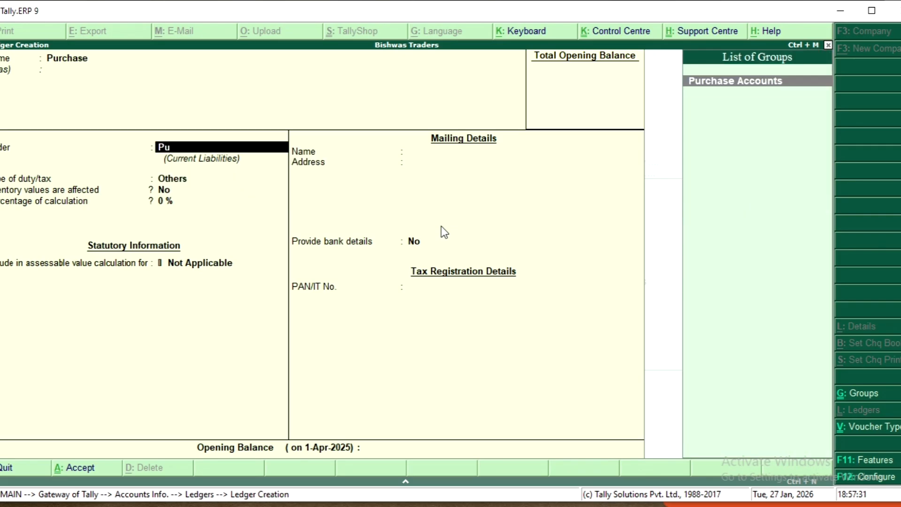
pyautogui.press('Return')
# - Keep the Purchase ledger's inventory effect at Yes, GST Applicable and supply type Services, and save it
pyautogui.press('Return')
pyautogui.press('Return')
pyautogui.press('Return')
pyautogui.press('Return')
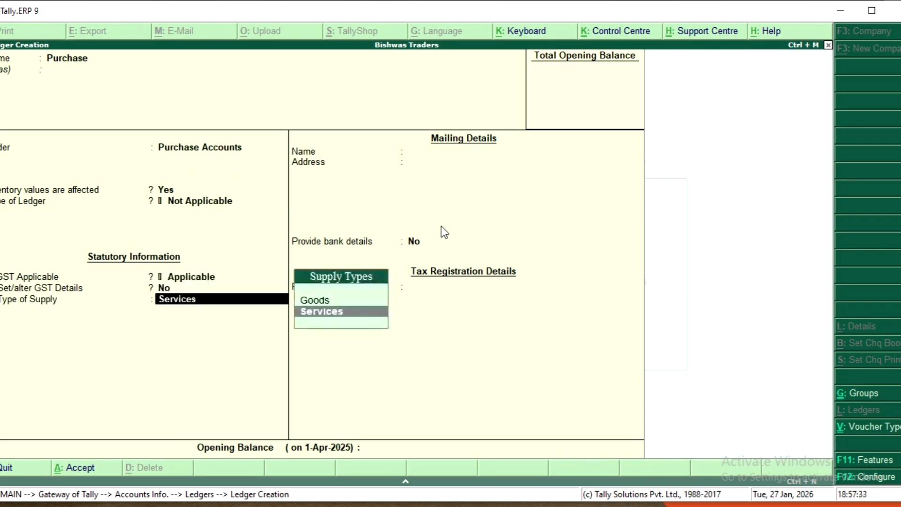
pyautogui.press('Return')
pyautogui.press('Return')
pyautogui.press('Return')
pyautogui.press('Return')
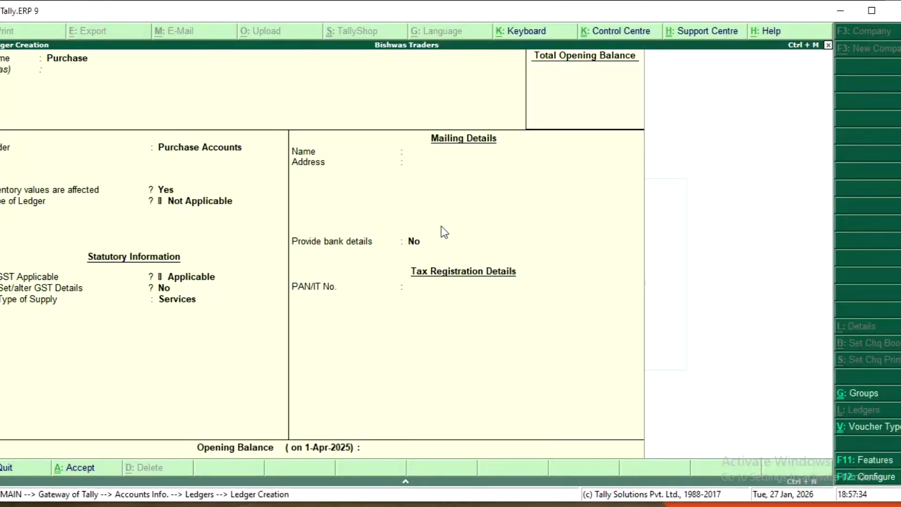
# - Start a new ledger named Sales and place it under the Sales Accounts group
pyautogui.write('Sales')
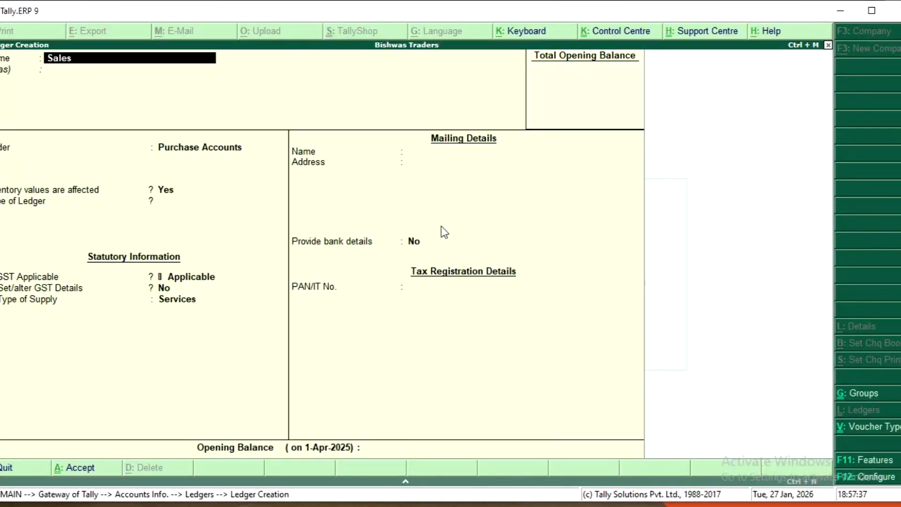
pyautogui.press('Return')
pyautogui.press('Return')
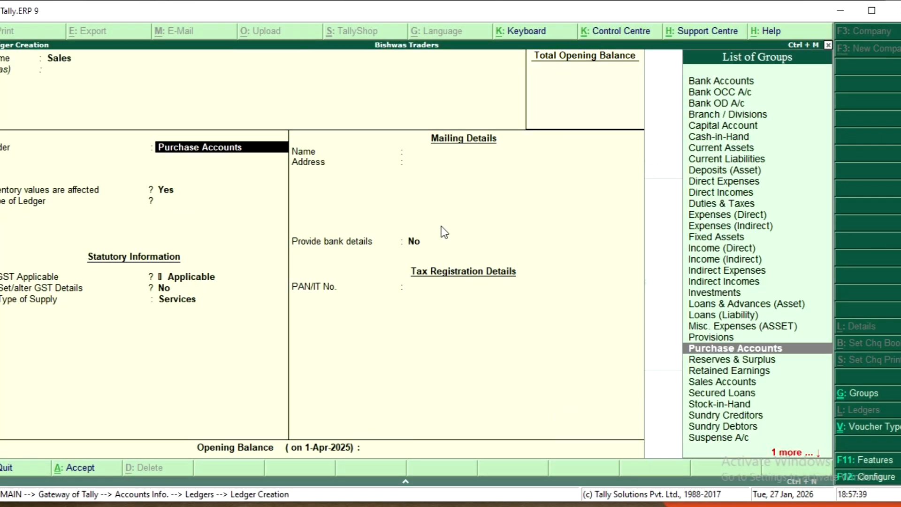
pyautogui.write('Sa')
pyautogui.press('Return')
# - Keep the Sales ledger's inventory effect at Yes, GST Applicable and supply type Services, and save it
pyautogui.press('Return')
pyautogui.press('Return')
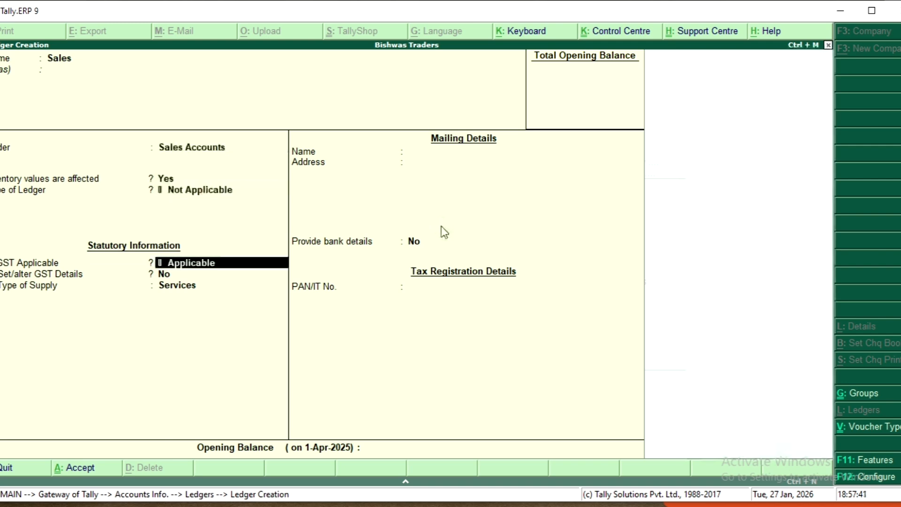
pyautogui.press('Return')
pyautogui.press('Return')
pyautogui.press('Return')
pyautogui.press('Return')
pyautogui.press('Return')
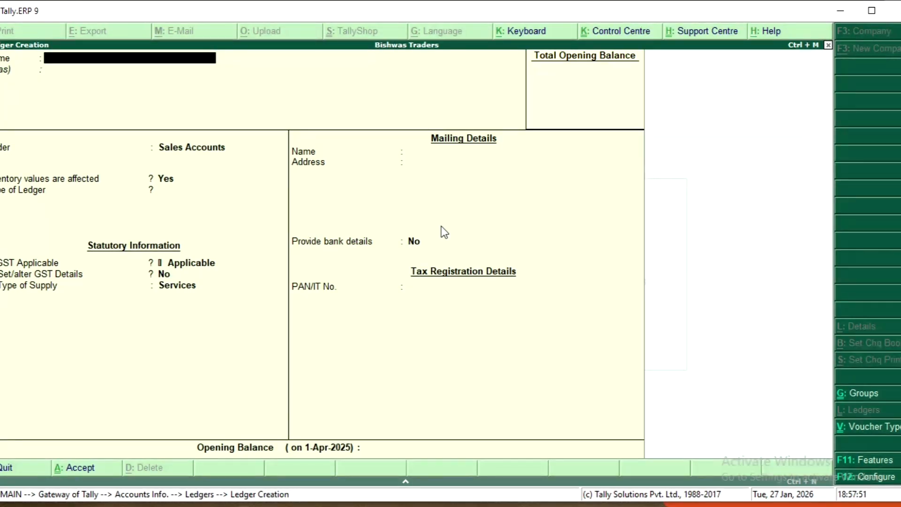
# - Start a new ledger named B Debtor and place it under the Sundry Debtors group
pyautogui.write('B Debtor')
pyautogui.press('Return')
pyautogui.press('Return')
pyautogui.press('Return')
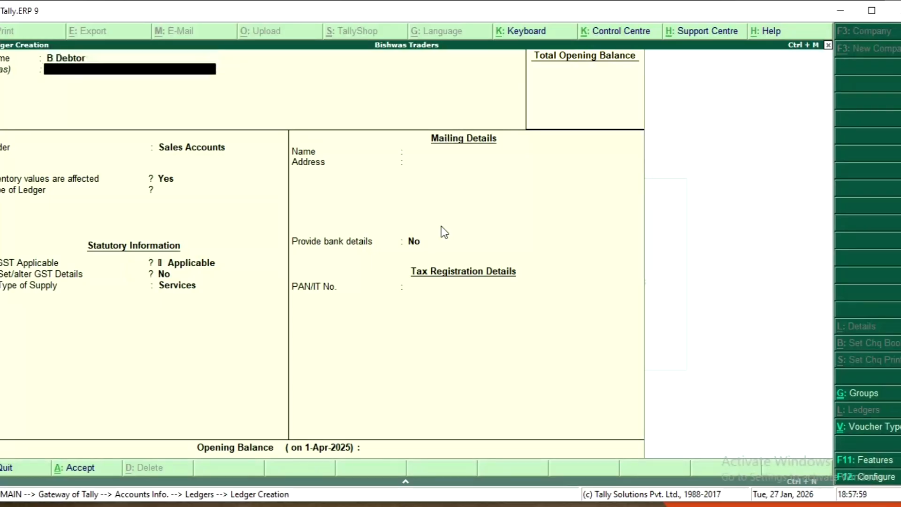
pyautogui.press('BackSpace')
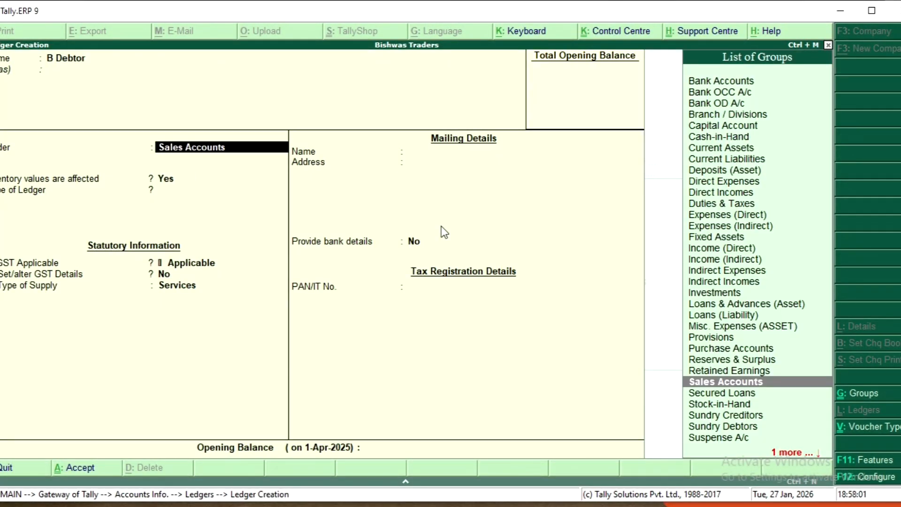
pyautogui.write('Sun')
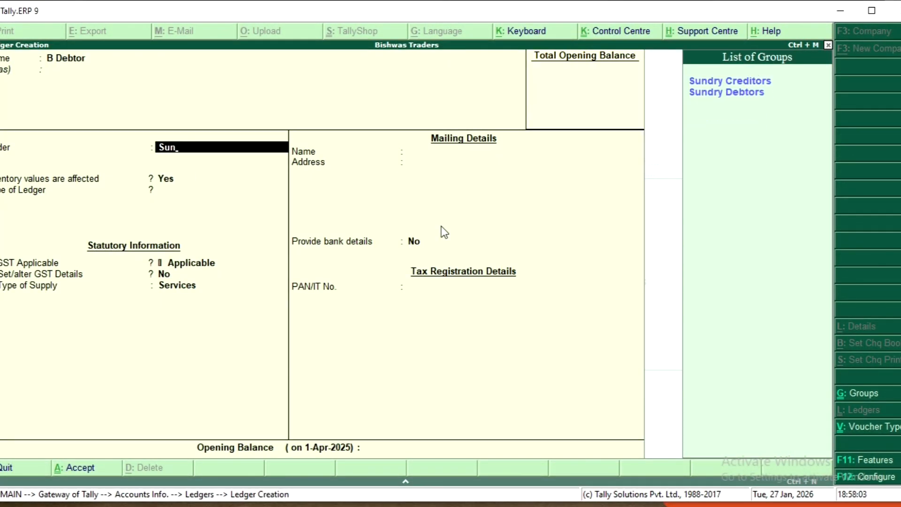
pyautogui.press('Down')
pyautogui.press('Down')
pyautogui.press('Return')
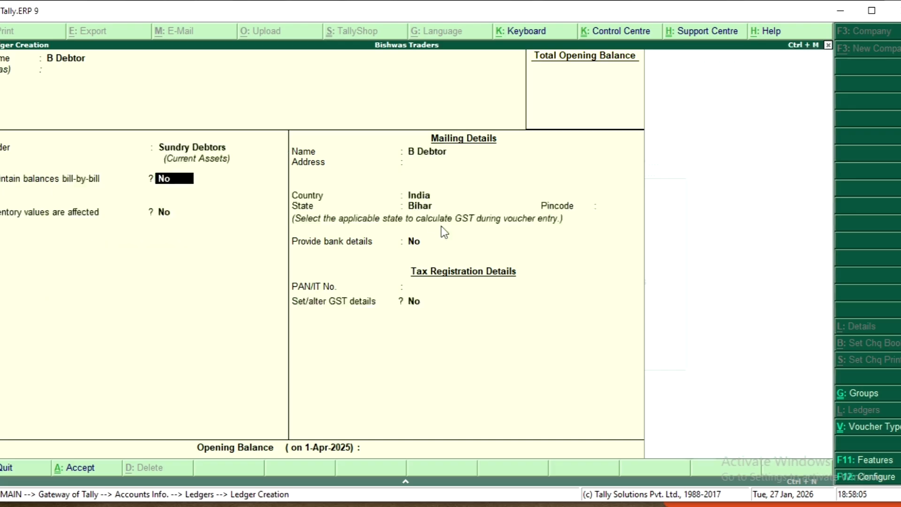
# - Turn on bill-by-bill balances for B Debtor, leaving the credit period blank and credit-day checking at No
pyautogui.write('y')
pyautogui.press('Return')
pyautogui.press('Return')
pyautogui.press('Return')
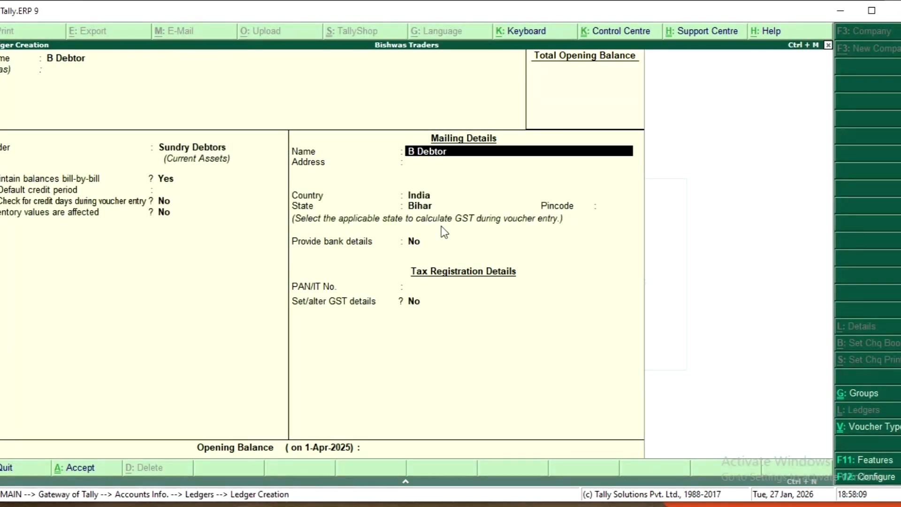
# - Keep B Debtor's mailing details with country India and state Bihar, and open its GST details for setting
pyautogui.press('Return')
pyautogui.press('Return')
pyautogui.press('Return')
pyautogui.press('Return')
pyautogui.press('Return')
pyautogui.press('Return')
pyautogui.press('Return')
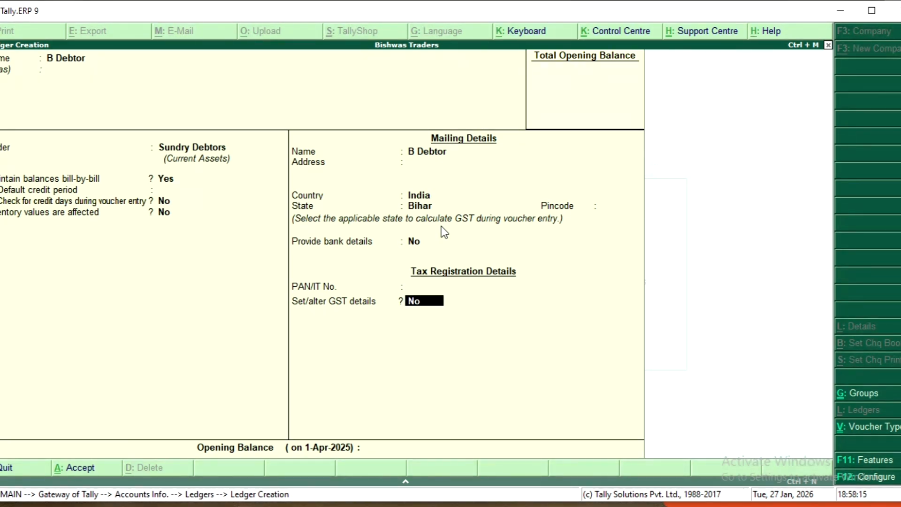
pyautogui.write('y')
pyautogui.press('Return')
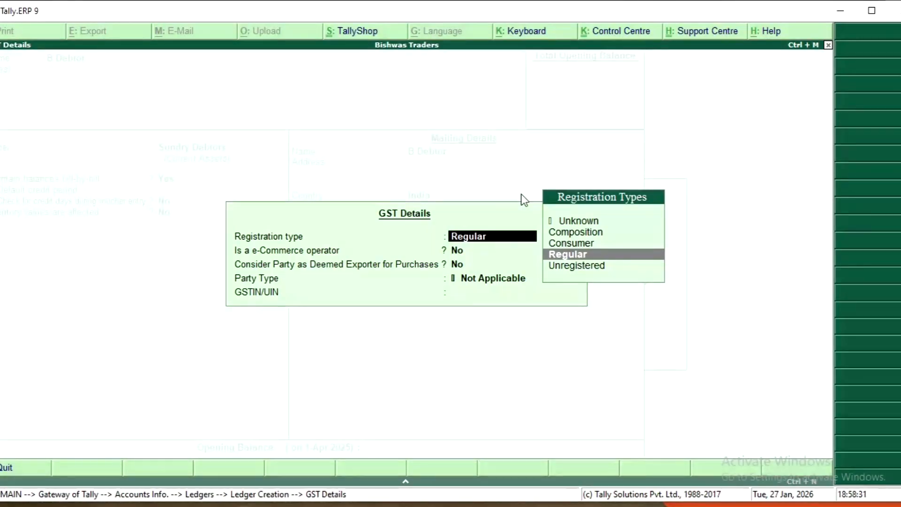
pyautogui.press('Return')
pyautogui.press('Return')
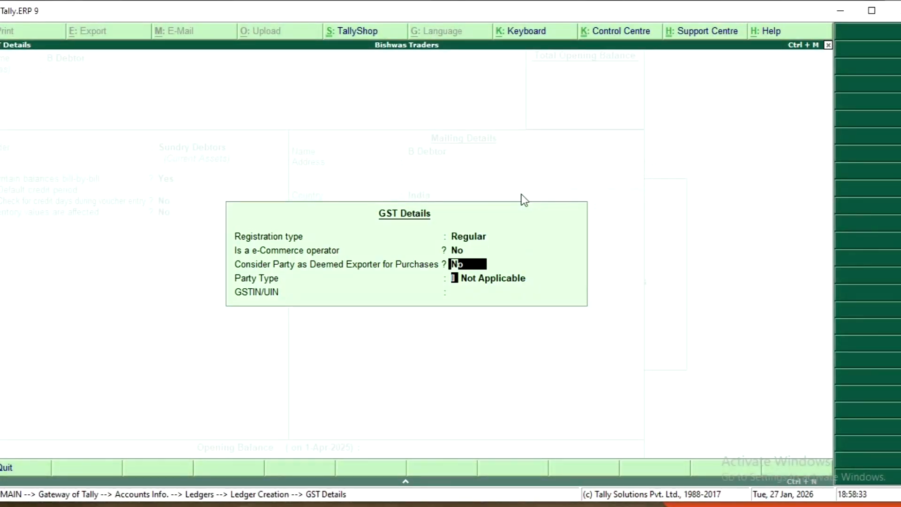
pyautogui.press('Return')
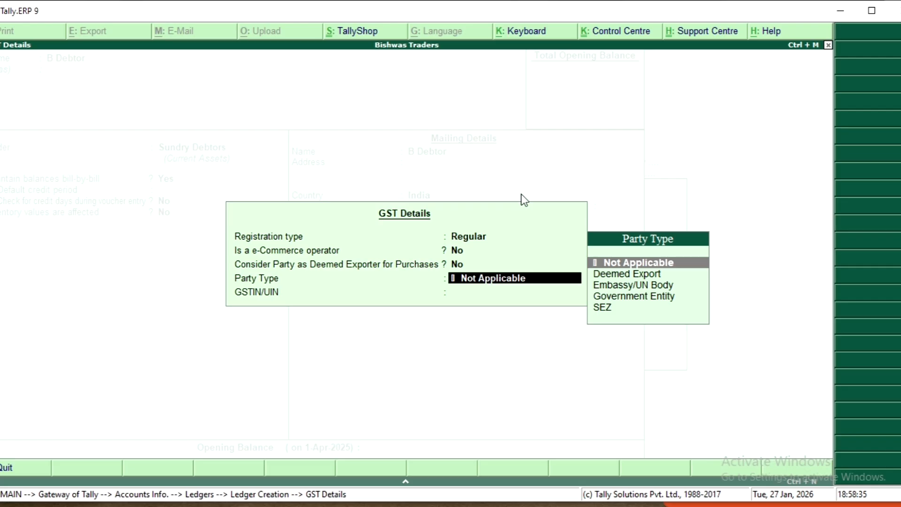
pyautogui.press('BackSpace')
pyautogui.press('BackSpace')
pyautogui.press('BackSpace')
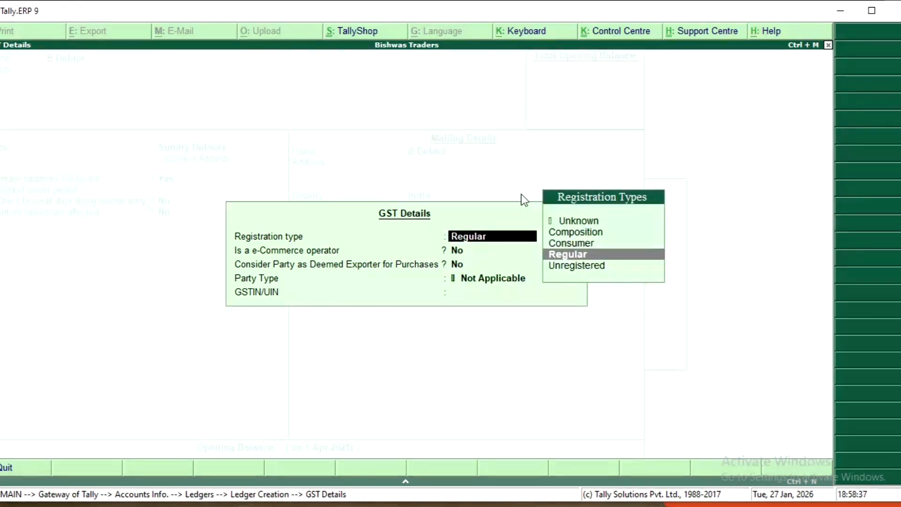
# - Set B Debtor's GST registration type to Consumer, leave the opening balance blank, and save the ledger
pyautogui.press('Up')
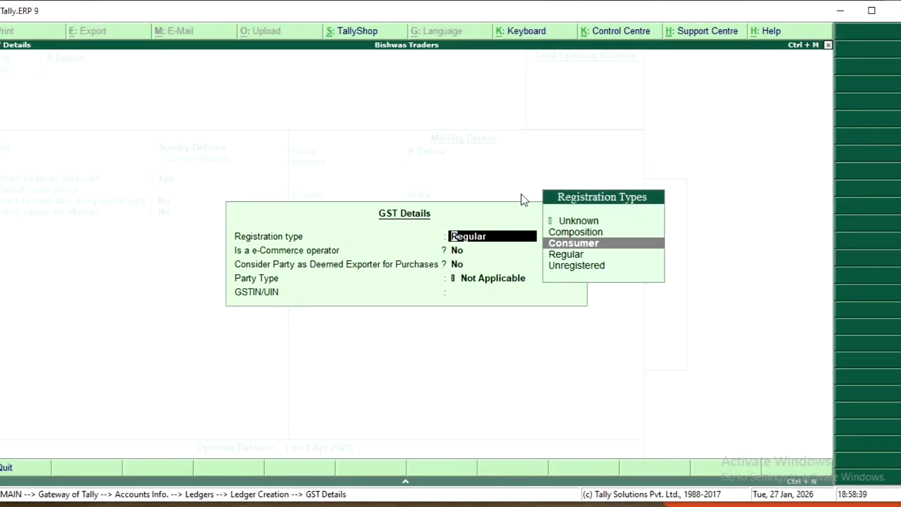
pyautogui.press('Return')
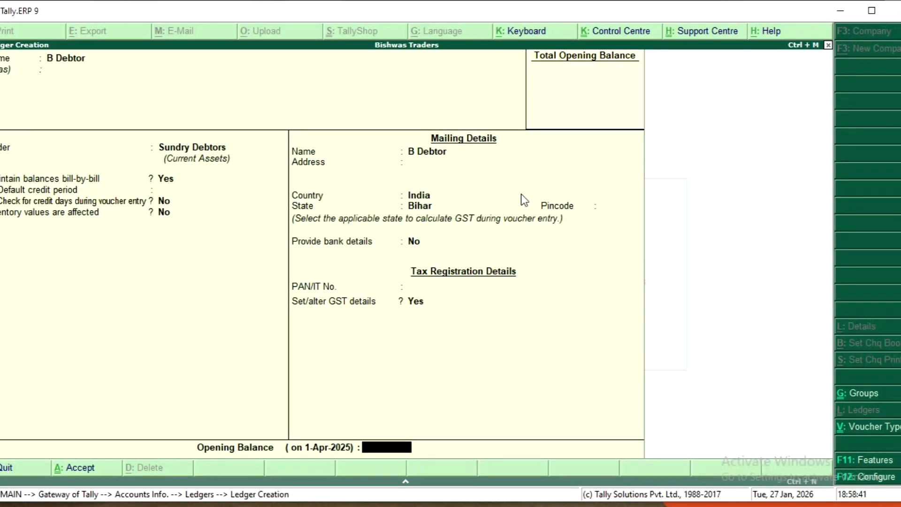
pyautogui.press('Return')
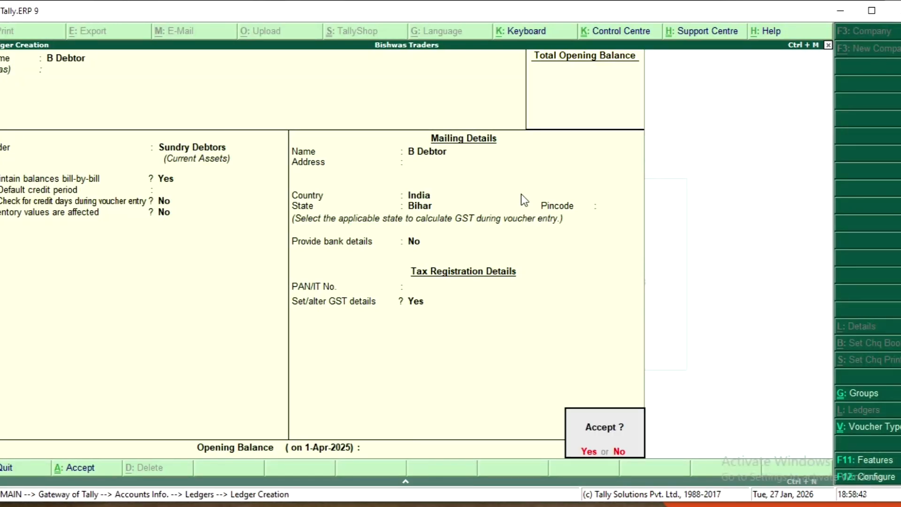
pyautogui.press('Return')
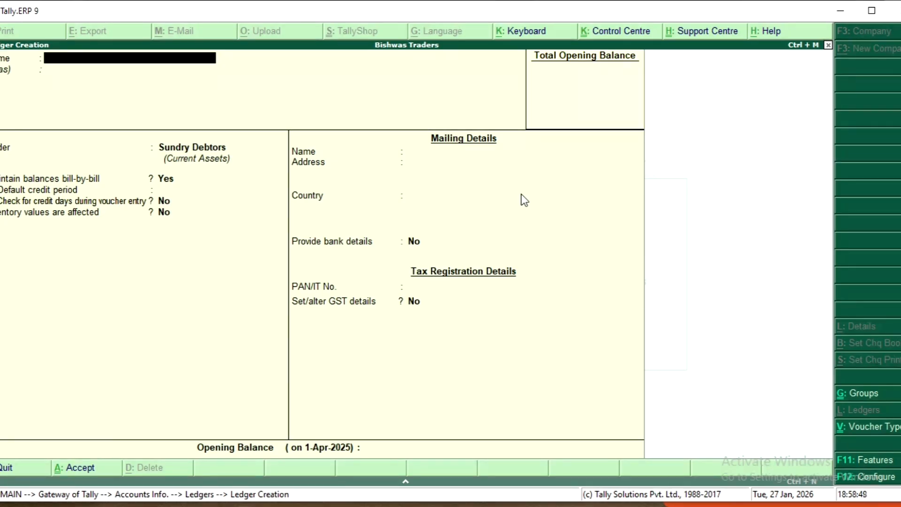
# - Start a new ledger named A Creditor and place it under the Sundry Creditors group
pyautogui.write('A creditor')
pyautogui.press('Return')
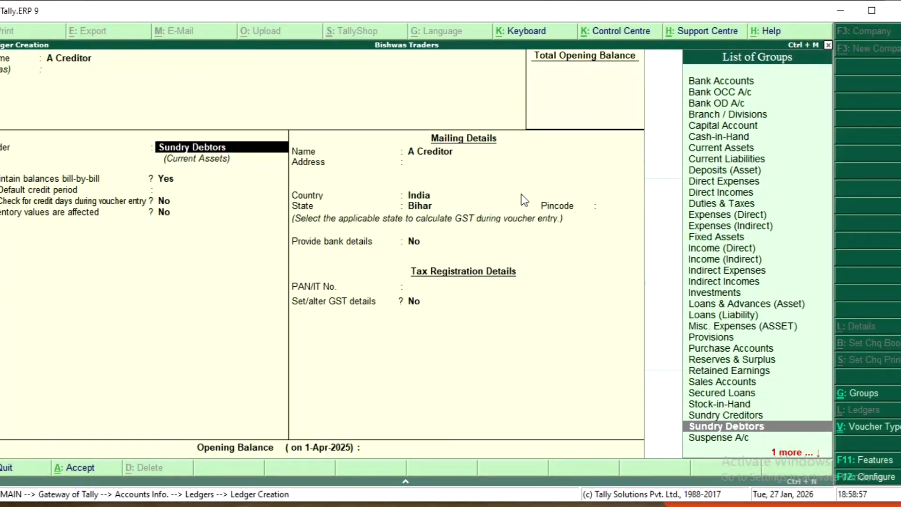
pyautogui.press('Up')
pyautogui.press('Return')
# - Keep A Creditor's bill-by-bill balances at Yes and mailing details with country India and state Bihar, and open its GST details for setting
pyautogui.press('Return')
pyautogui.press('Return')
pyautogui.press('Return')
pyautogui.press('Return')
pyautogui.press('Return')
pyautogui.press('Return')
pyautogui.press('Return')
pyautogui.press('Return')
pyautogui.press('Return')
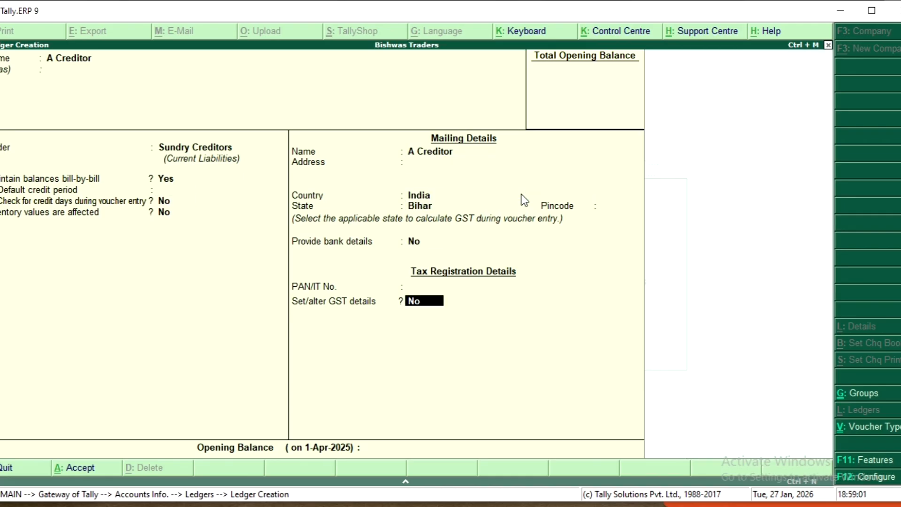
pyautogui.write('y')
pyautogui.press('Return')
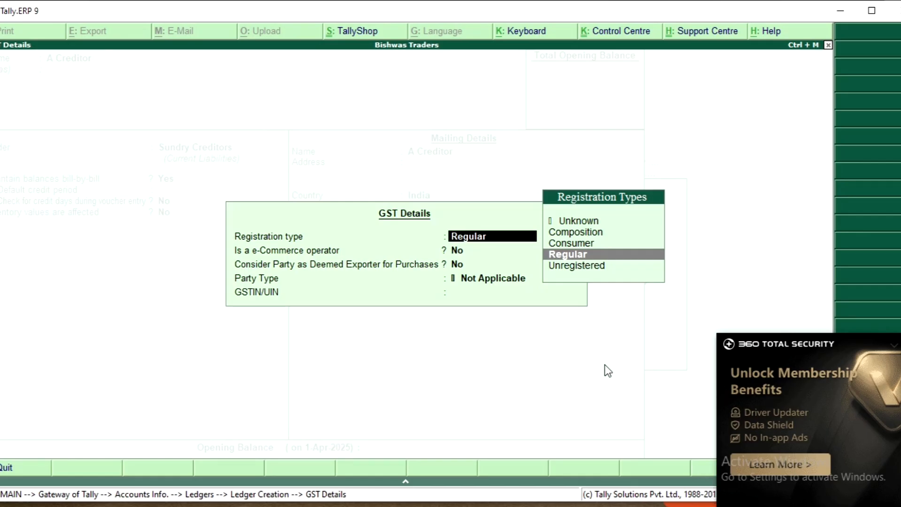
# - Keep A Creditor's registration type Regular and party type Not Applicable, enter the party's GSTIN, leave the opening balance blank, and save the ledger
pyautogui.press('Return')
pyautogui.press('Return')
pyautogui.press('Return')
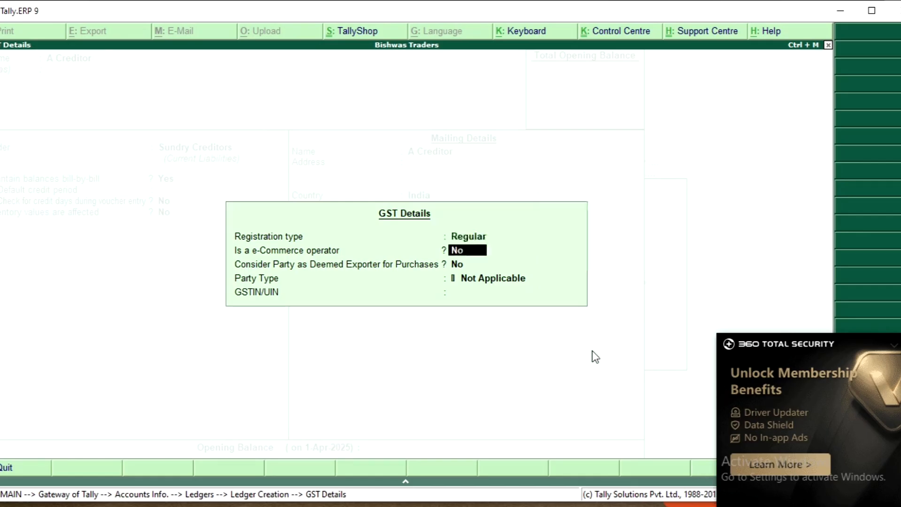
pyautogui.press('Return')
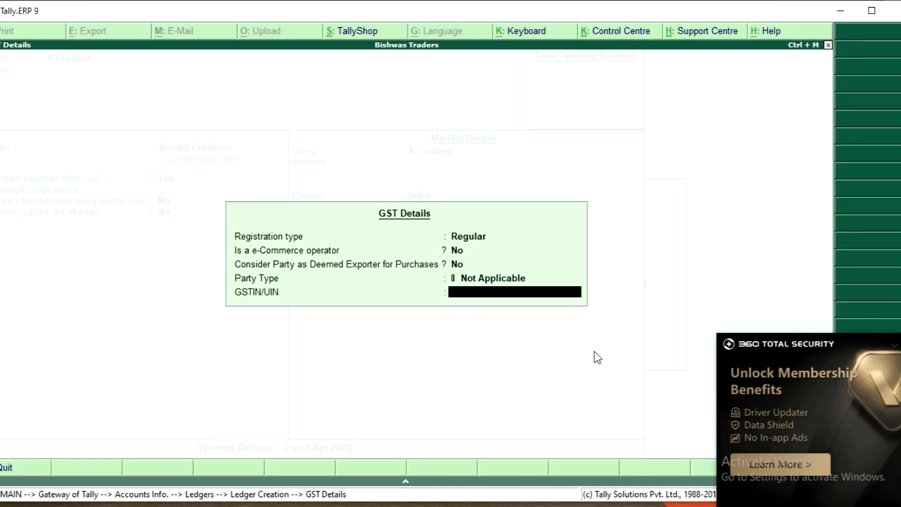
pyautogui.write('10AHUTR1564')
pyautogui.write('A1Z5')
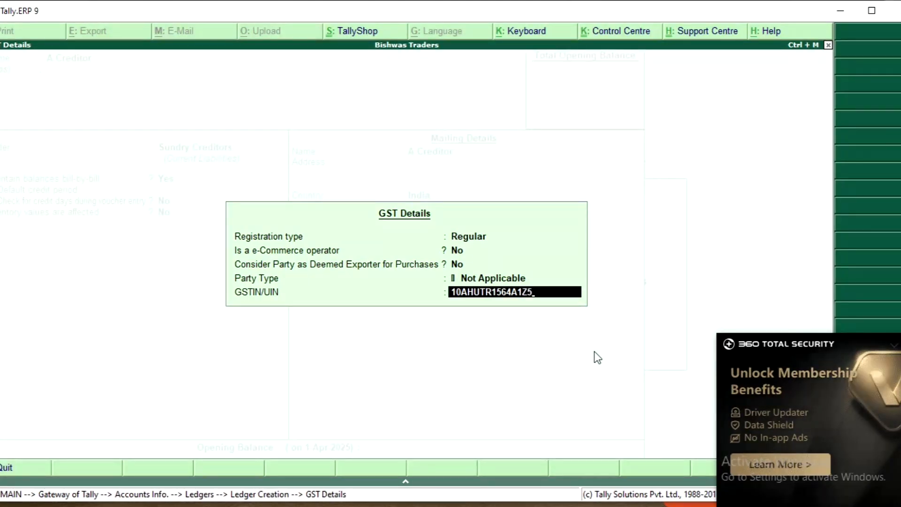
pyautogui.press('Return')
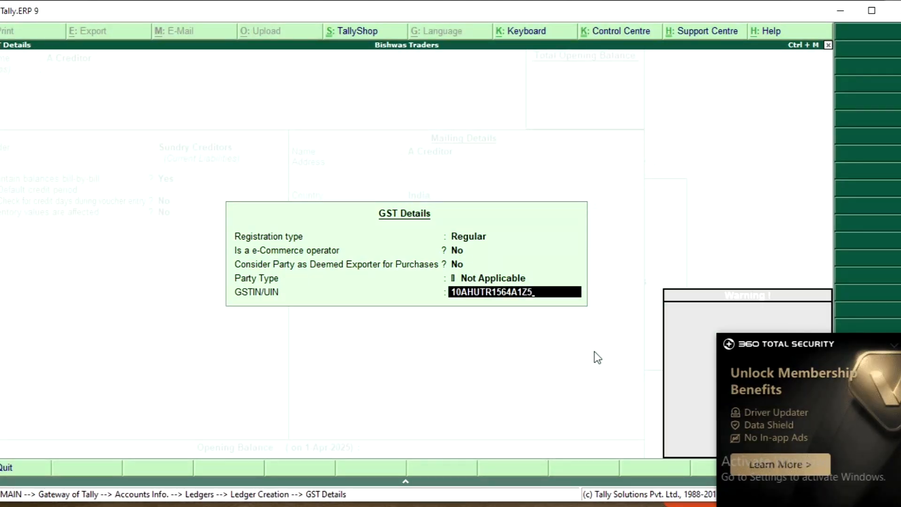
pyautogui.press('Return')
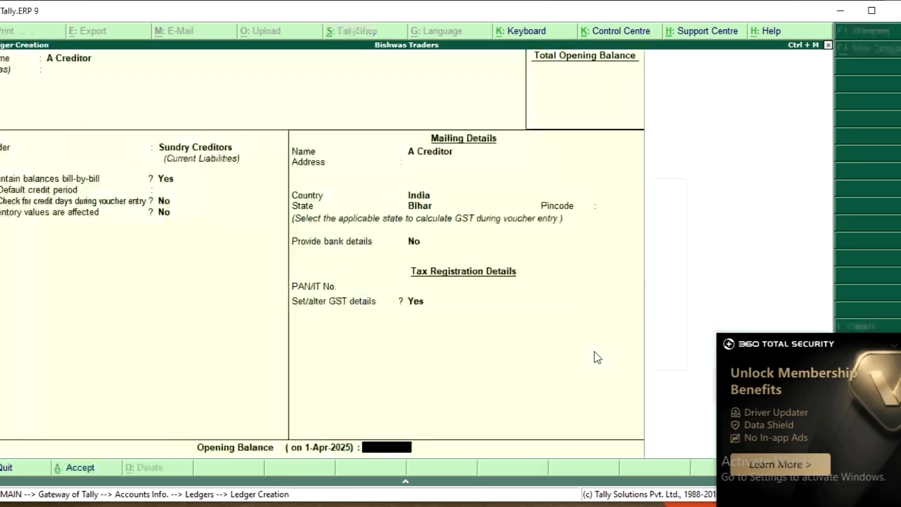
pyautogui.press('Return')
pyautogui.press('Return')
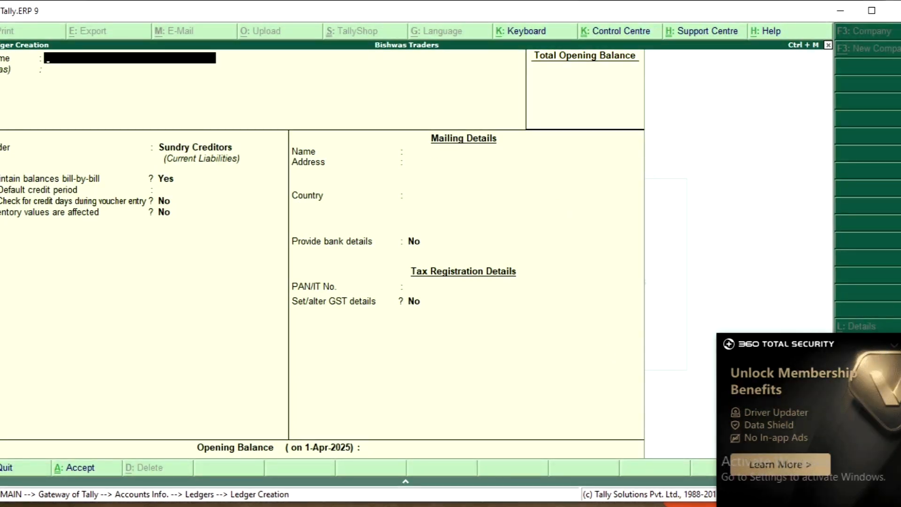
# - Dismiss the 360 Total Security advertisement, leave ledger creation, and open the inventory masters from the Gateway of Tally
pyautogui.click(899, 345)
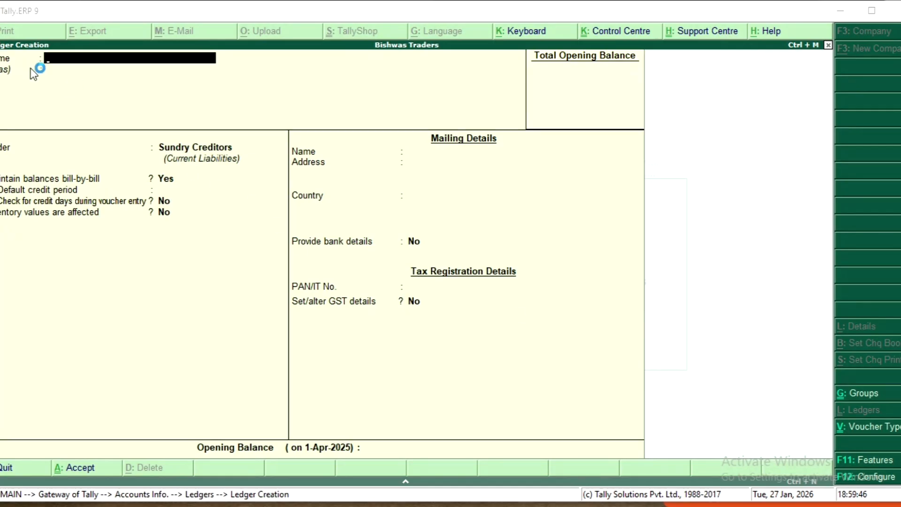
pyautogui.click(748, 63)
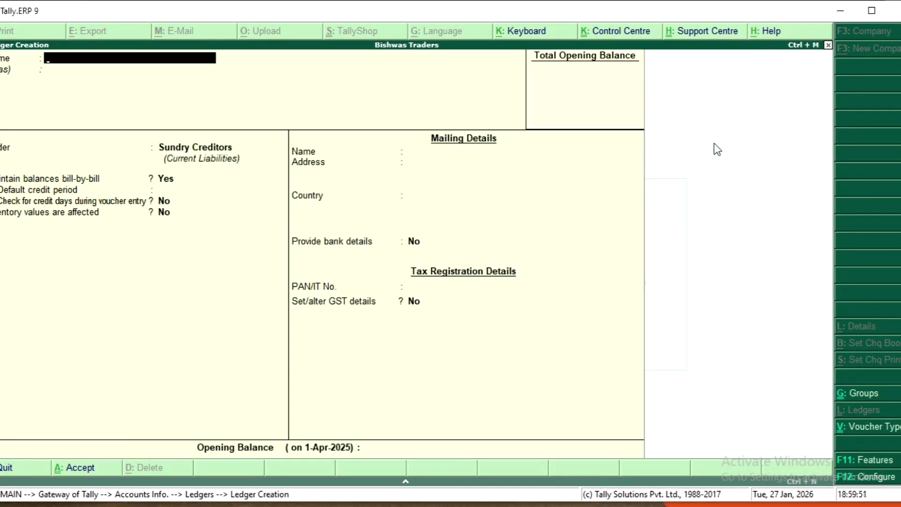
pyautogui.press('Escape')
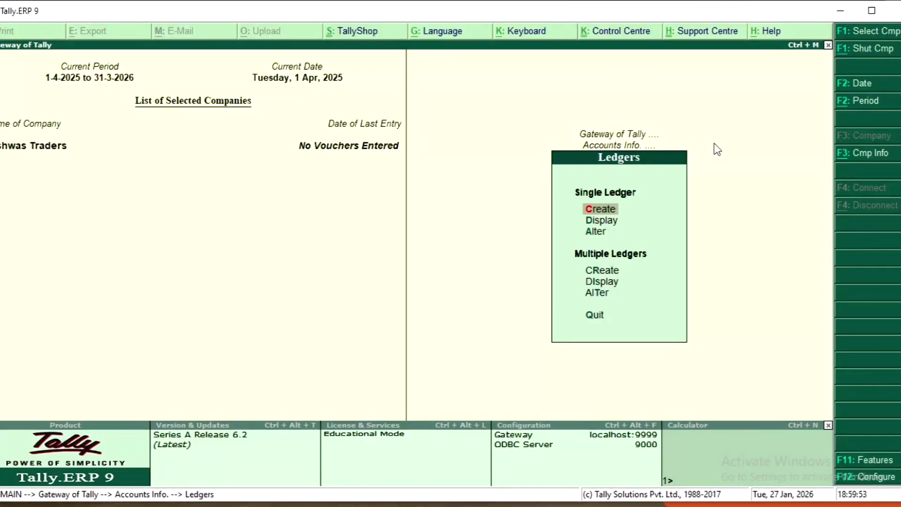
pyautogui.press('Escape')
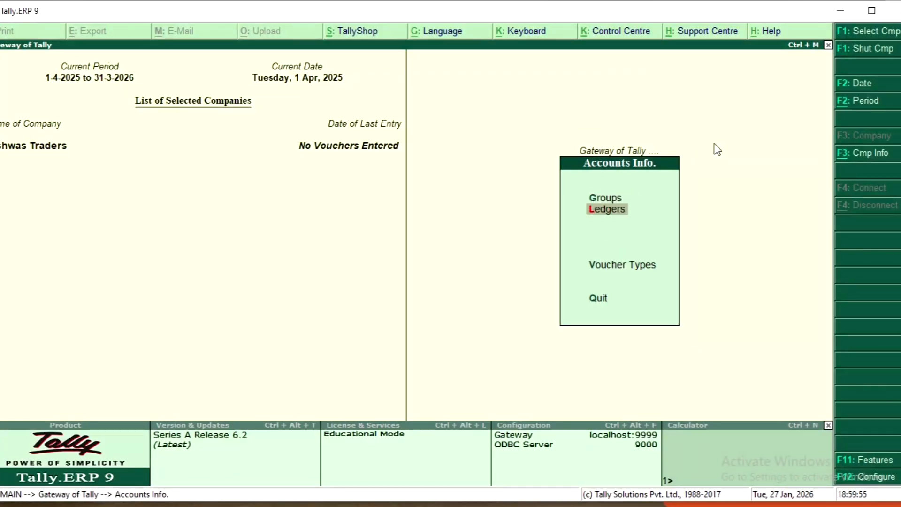
pyautogui.press('Escape')
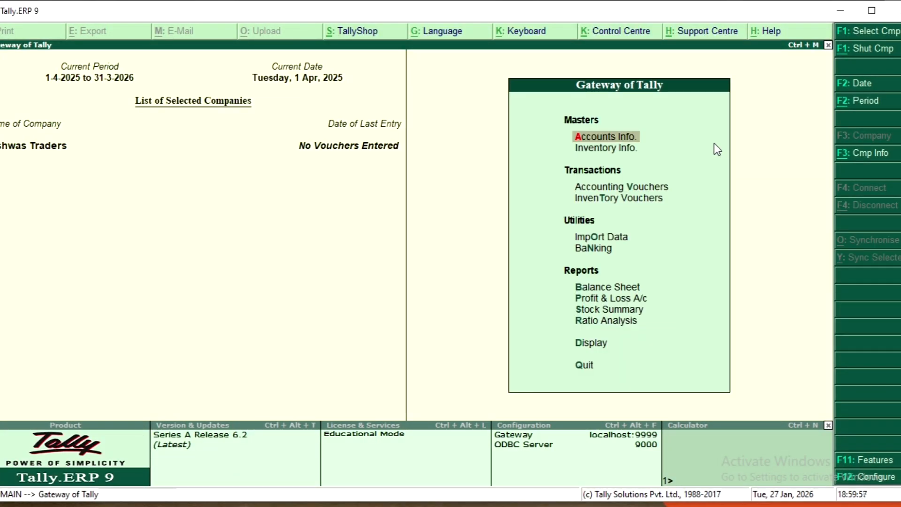
pyautogui.press('Down')
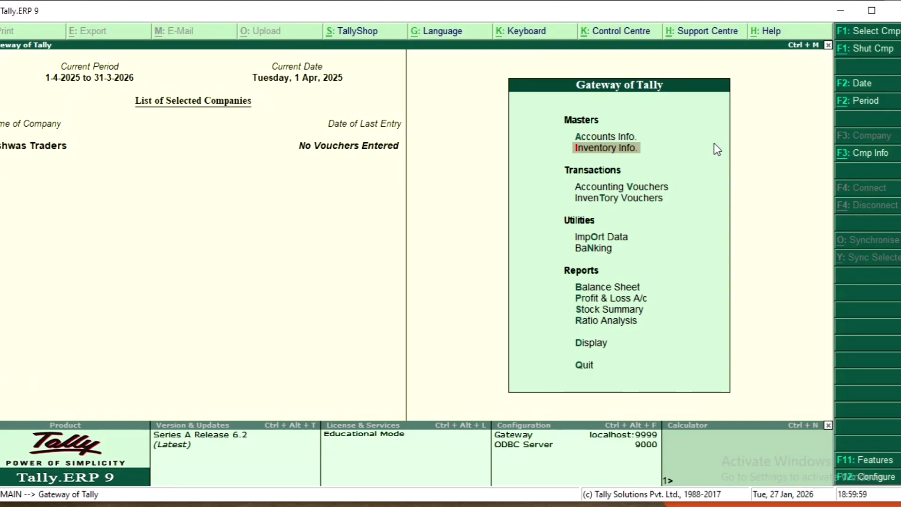
pyautogui.press('Return')
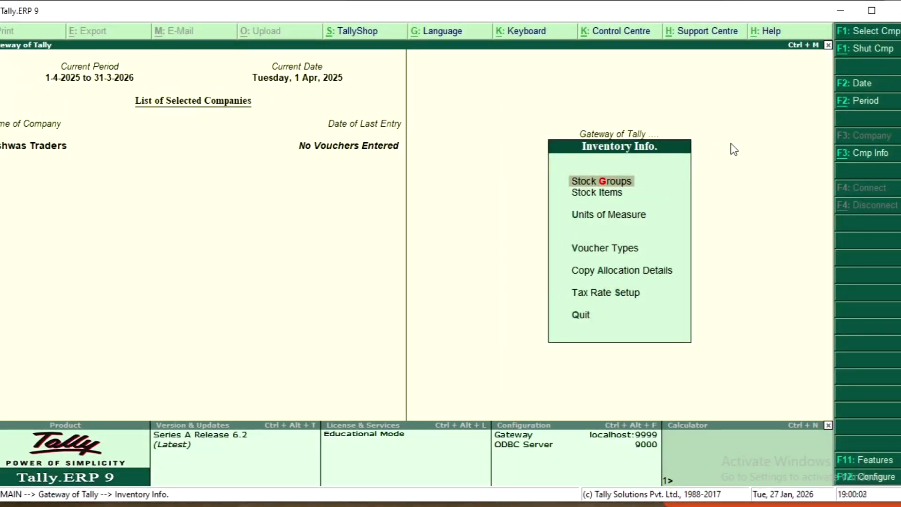
pyautogui.press('Return')
pyautogui.press('Return')
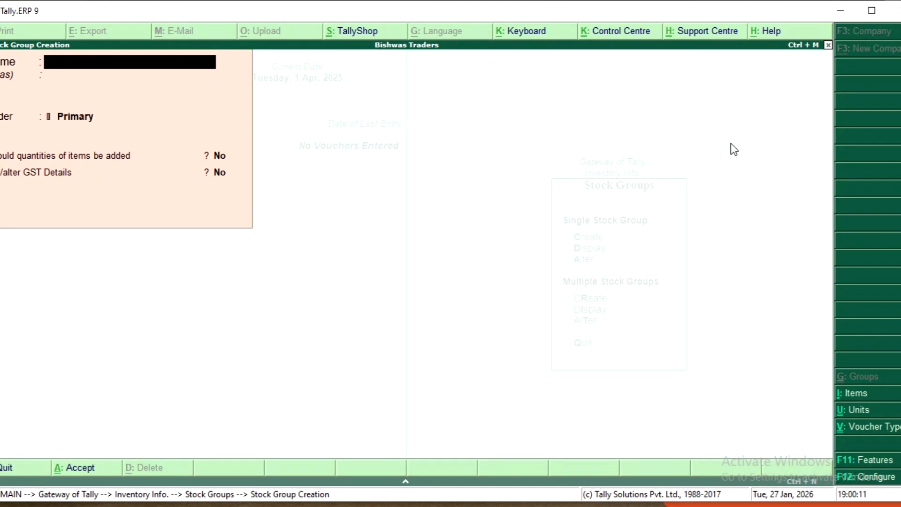
pyautogui.press('Escape')
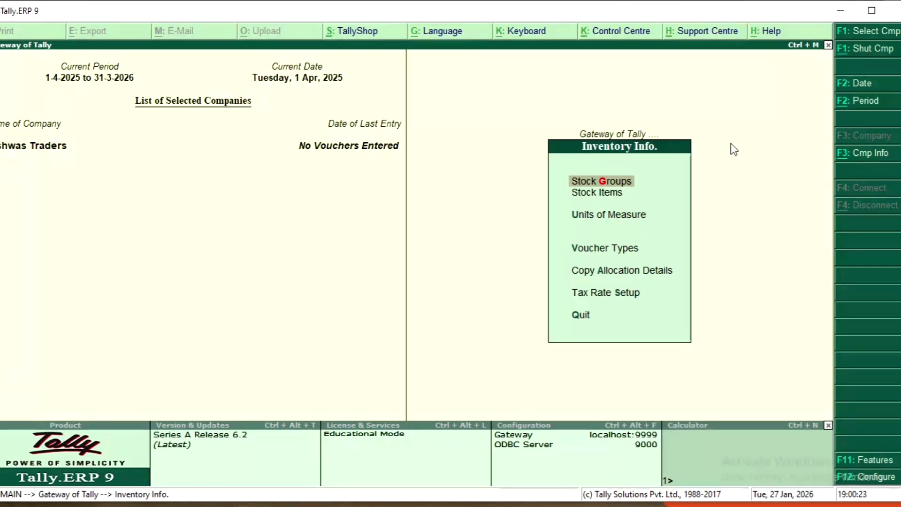
# - Create a simple unit of measure with symbol Pcs, quantity code Not Applicable and 0 decimal places, and return to the inventory masters
pyautogui.press('Down')
pyautogui.press('Down')
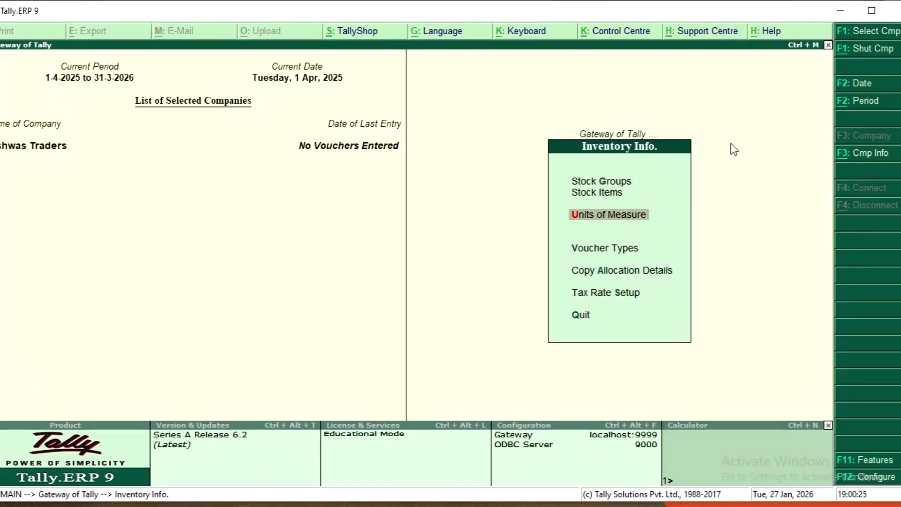
pyautogui.press('Return')
pyautogui.press('Return')
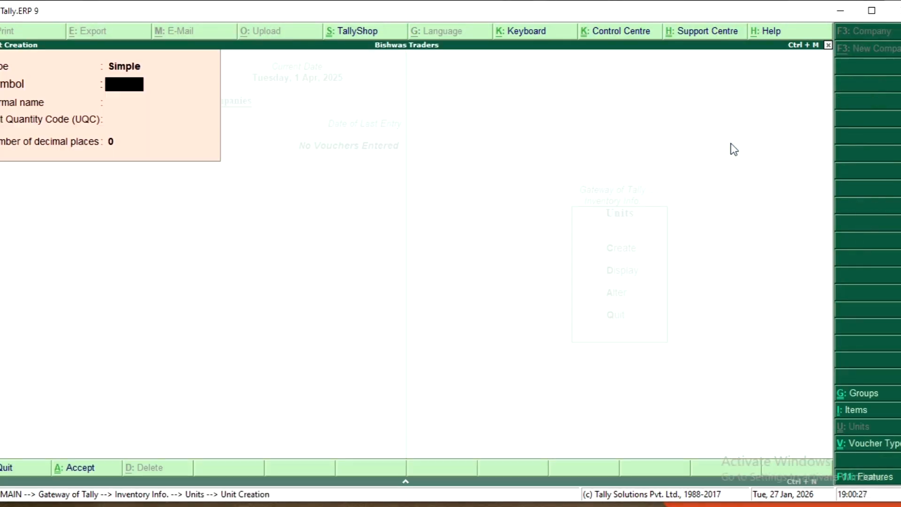
pyautogui.write('Pcs')
pyautogui.press('Return')
pyautogui.press('Return')
pyautogui.press('Return')
pyautogui.press('Return')
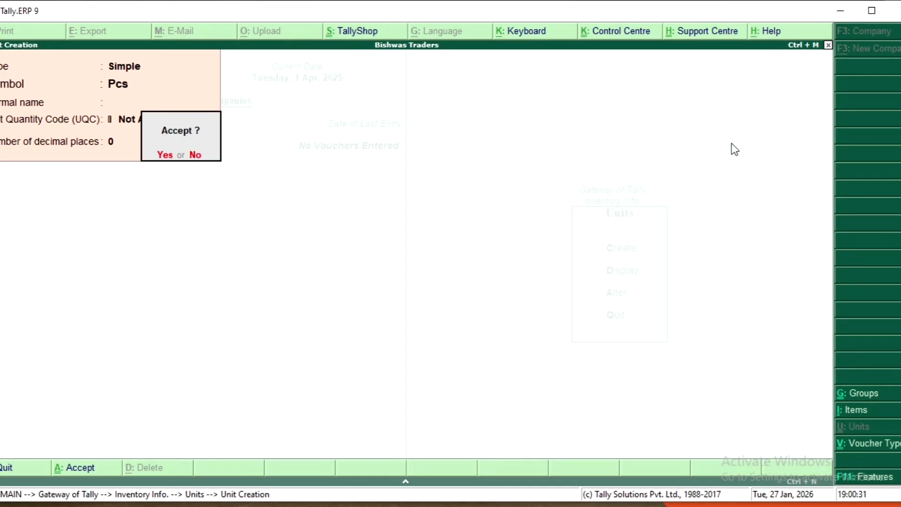
pyautogui.press('Return')
pyautogui.press('Escape')
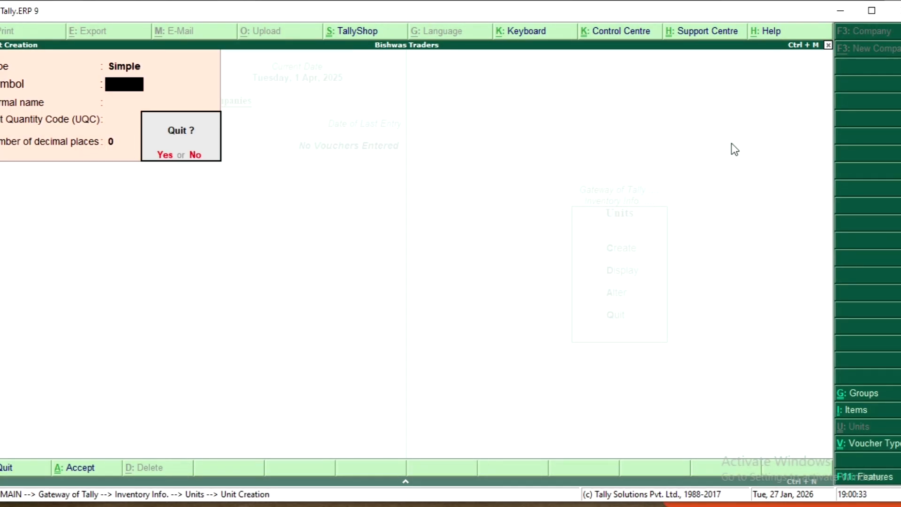
pyautogui.press('Return')
pyautogui.press('Escape')
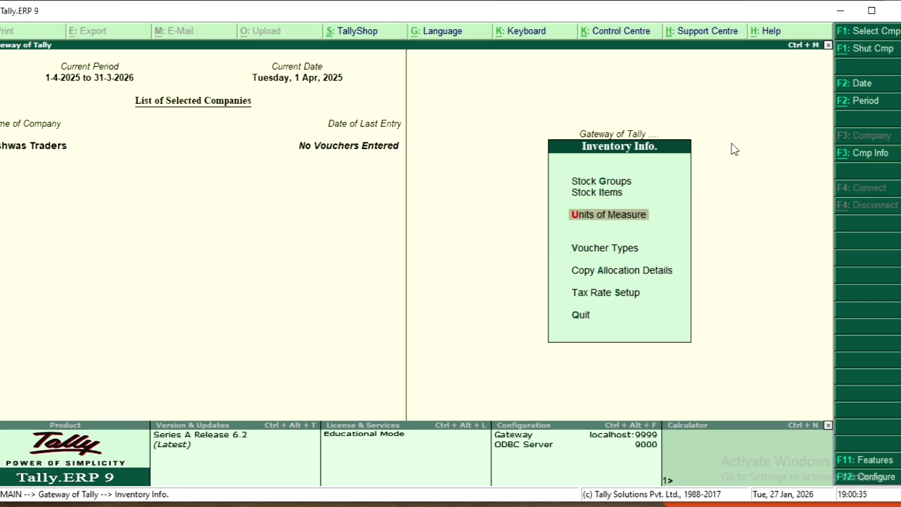
pyautogui.press('Up')
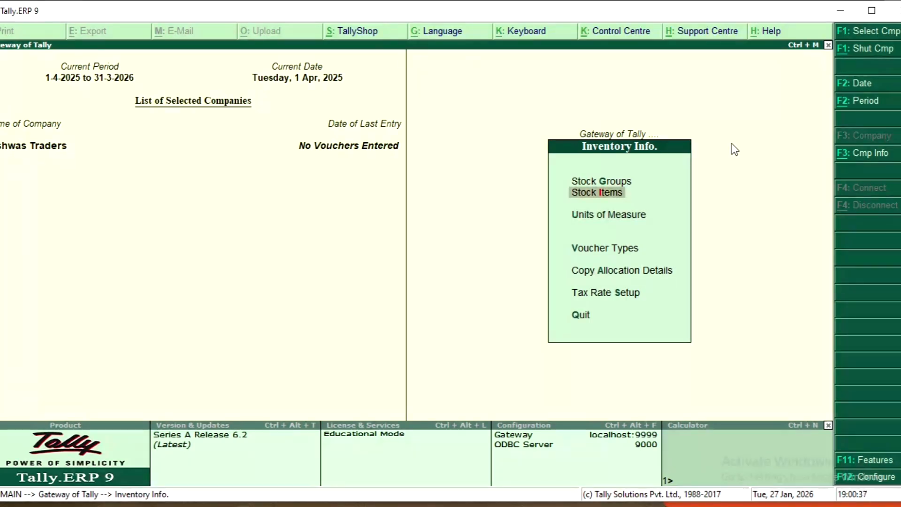
pyautogui.press('Return')
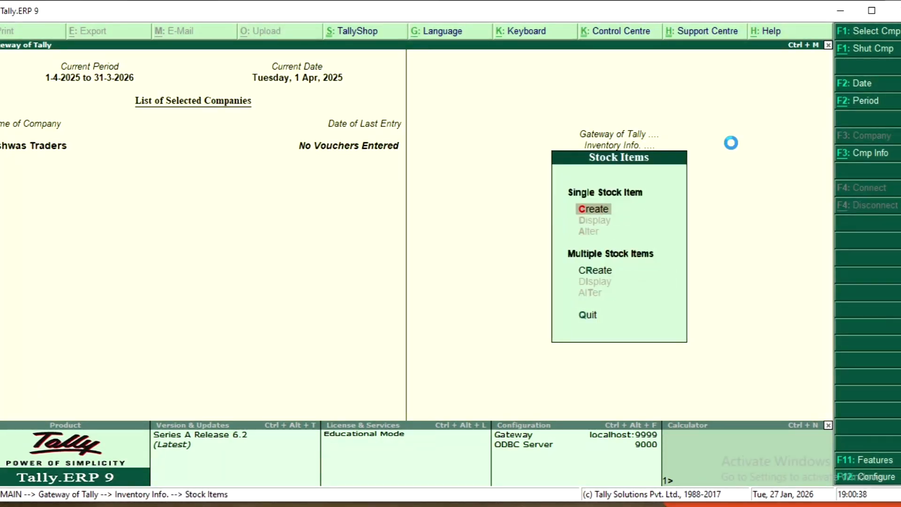
pyautogui.press('Return')
pyautogui.press('Escape')
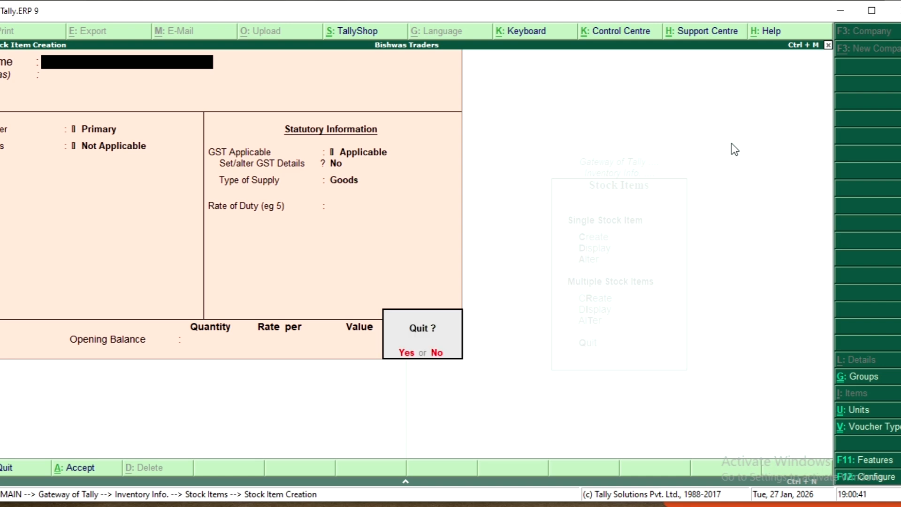
pyautogui.press('Return')
pyautogui.press('Escape')
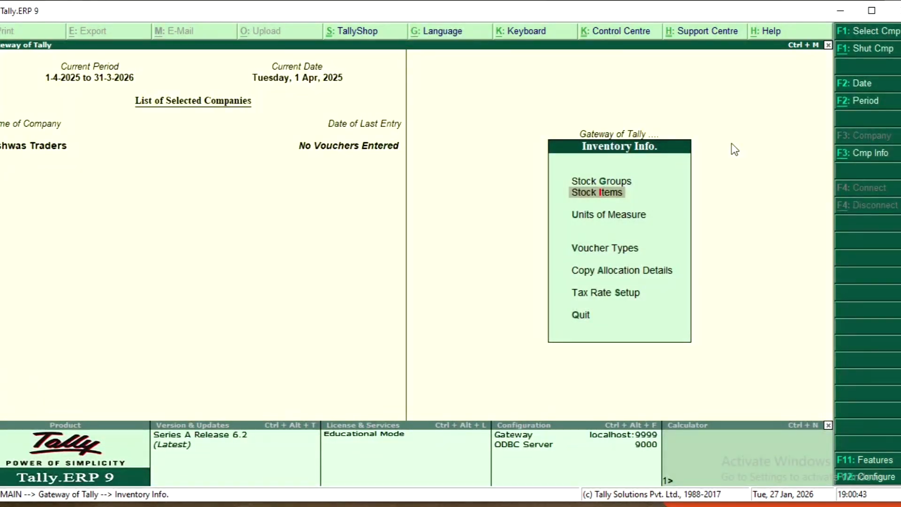
# - Start a new stock group named Electronic Parts under Primary, with item quantities added set to Yes
pyautogui.press('Up')
pyautogui.press('Return')
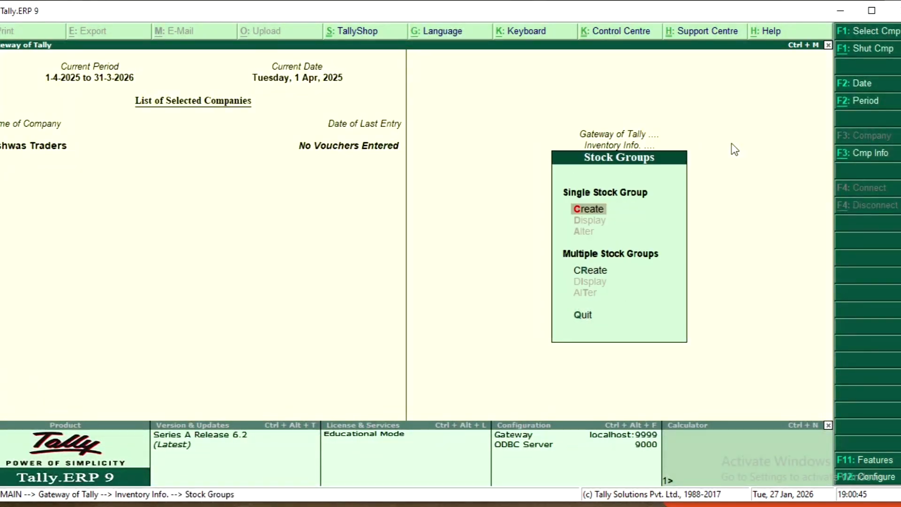
pyautogui.press('Return')
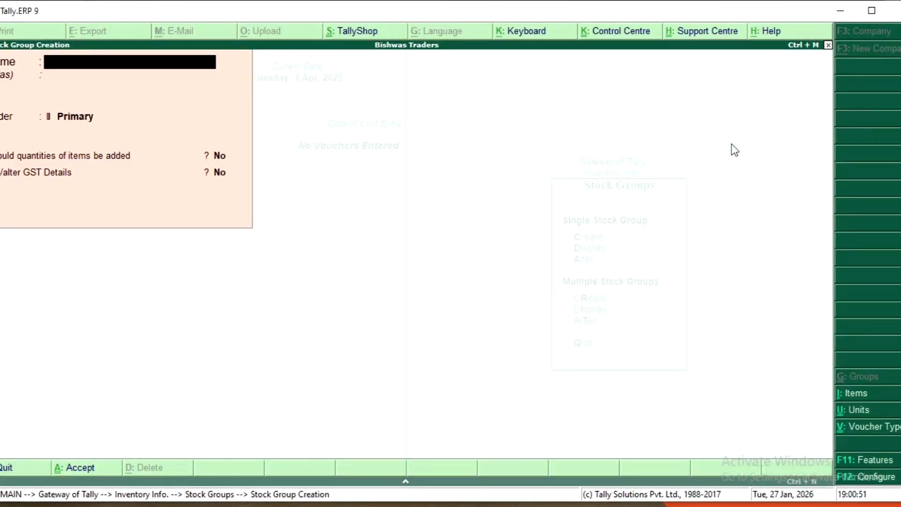
pyautogui.write('Electronic Parts')
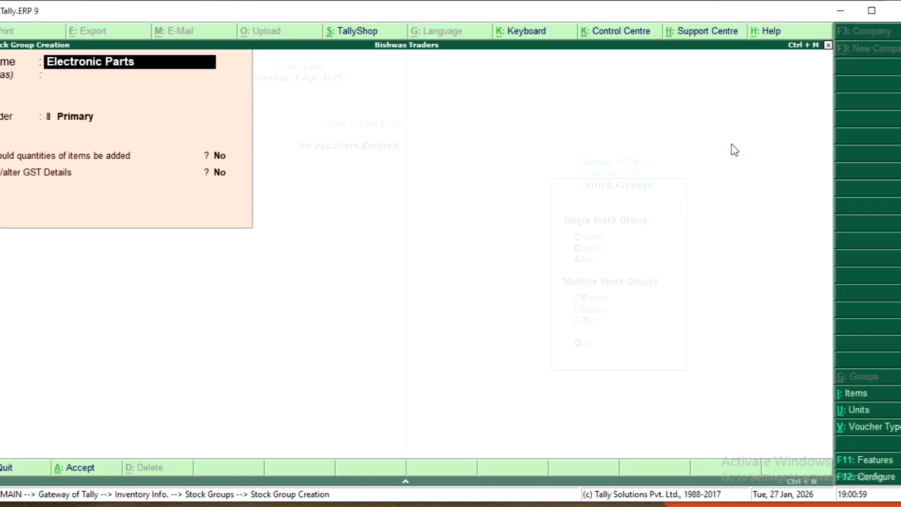
pyautogui.press('Return')
pyautogui.press('Return')
pyautogui.press('Return')
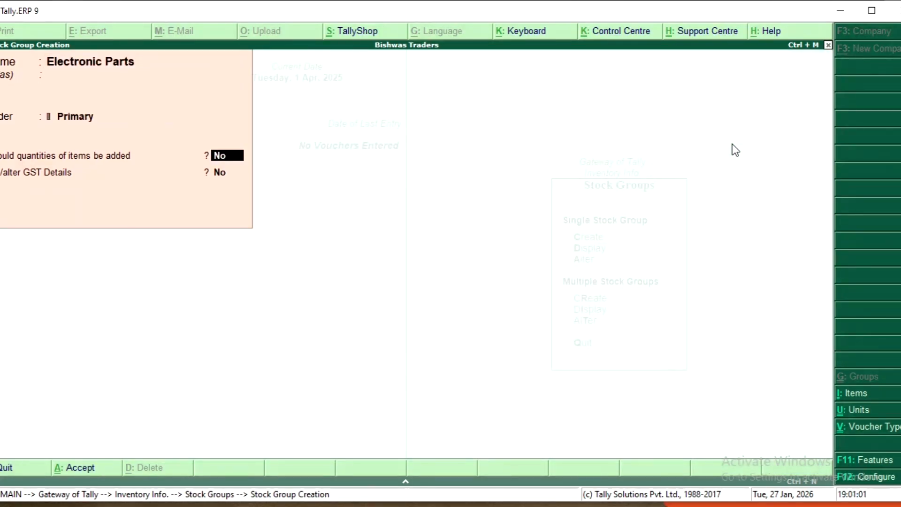
pyautogui.write('y')
pyautogui.press('Return')
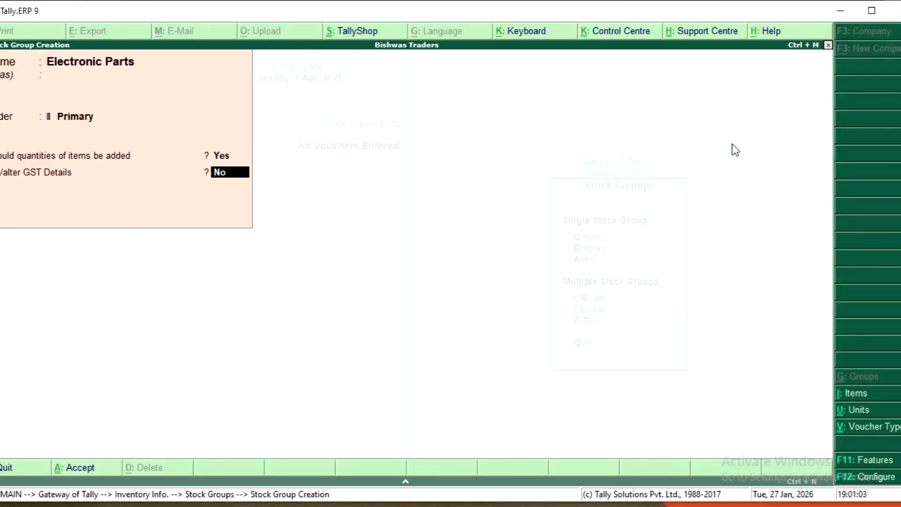
pyautogui.write('y')
pyautogui.press('Return')
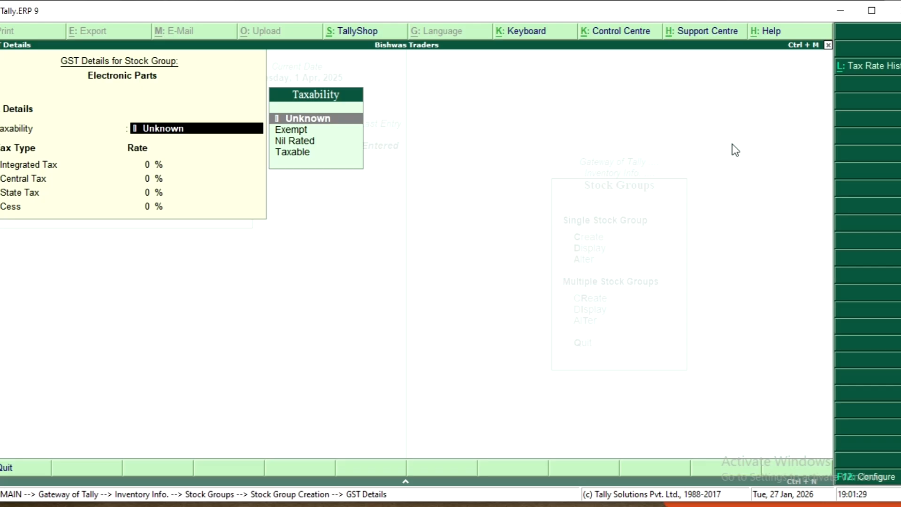
pyautogui.press('Escape')
pyautogui.press('Escape')
pyautogui.press('y')
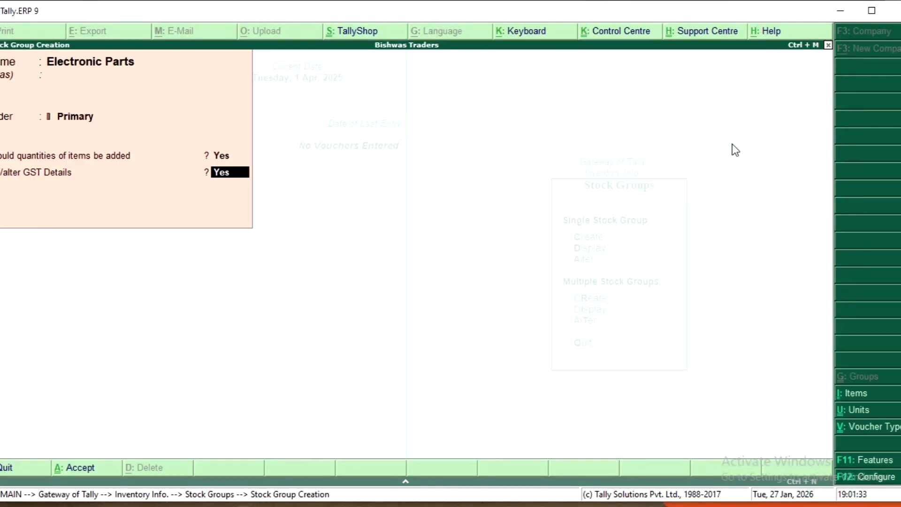
# - Set item quantities added and GST details both to No, save the Electronic Parts stock group, and return to the inventory masters
pyautogui.write('n')
pyautogui.press('BackSpace')
pyautogui.press('BackSpace')
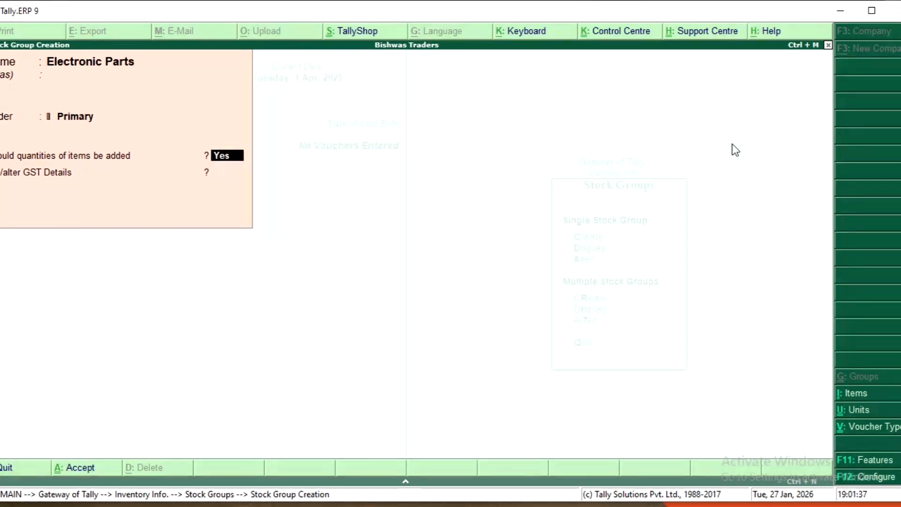
pyautogui.write('n')
pyautogui.press('BackSpace')
pyautogui.press('BackSpace')
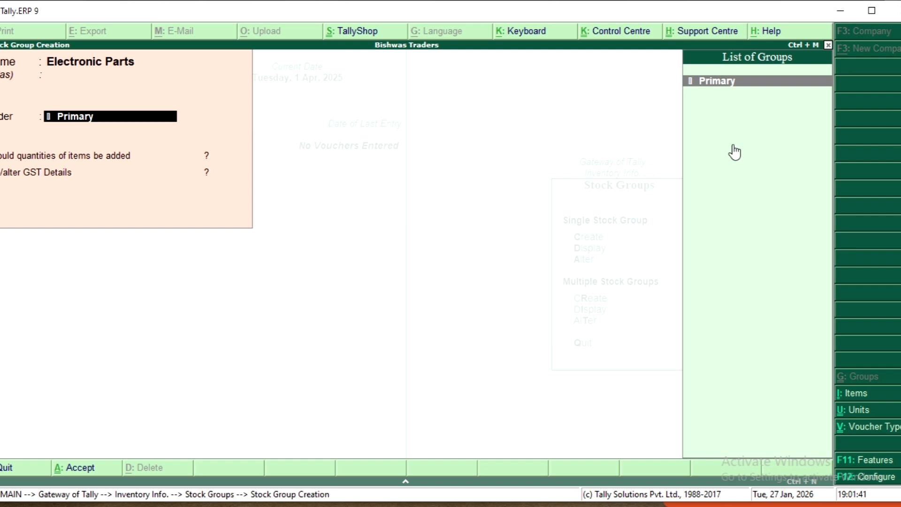
pyautogui.press('Return')
pyautogui.press('Return')
pyautogui.press('Return')
pyautogui.press('Return')
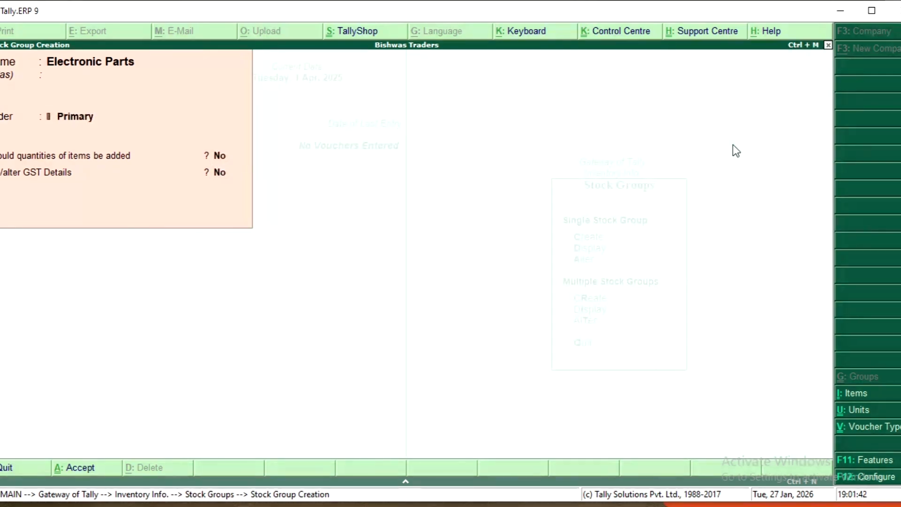
pyautogui.press('Escape')
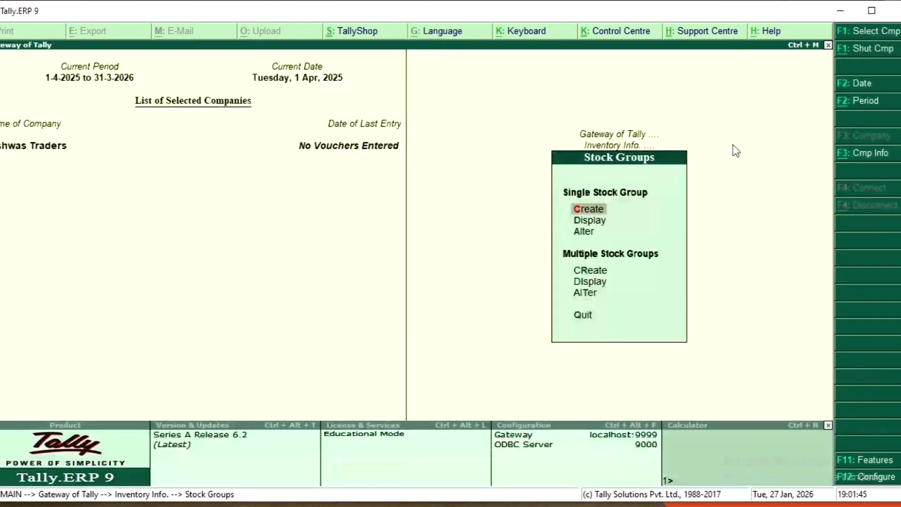
pyautogui.press('Escape')
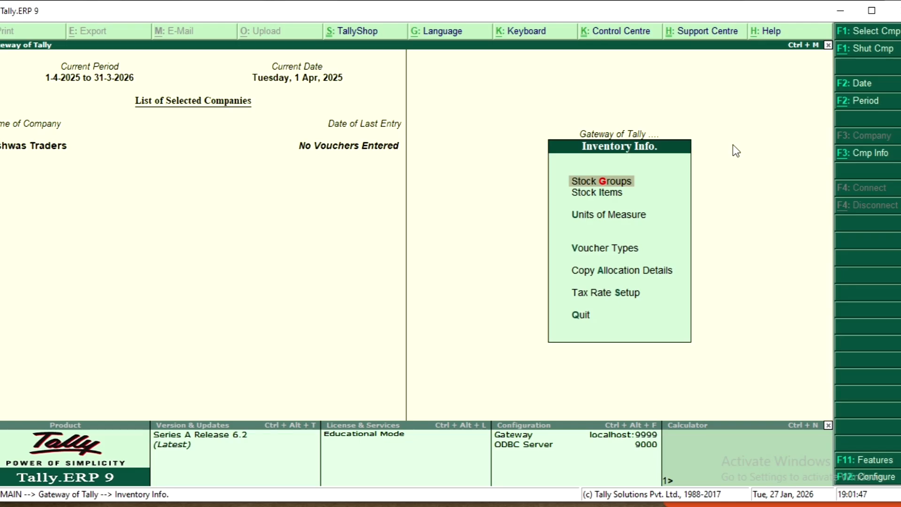
# - Start a new single stock item named Computer Set under the Electronic Parts group
pyautogui.press('Down')
pyautogui.press('Return')
pyautogui.press('Return')
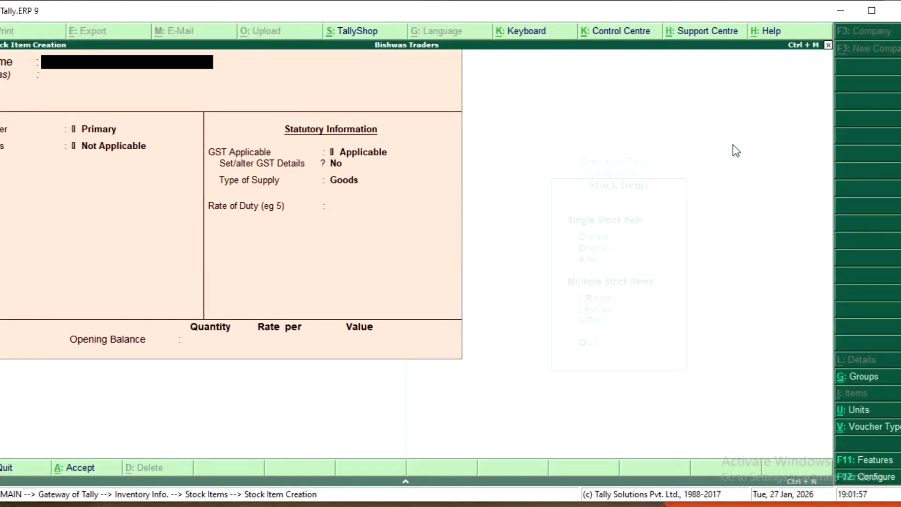
pyautogui.write('Computer Set')
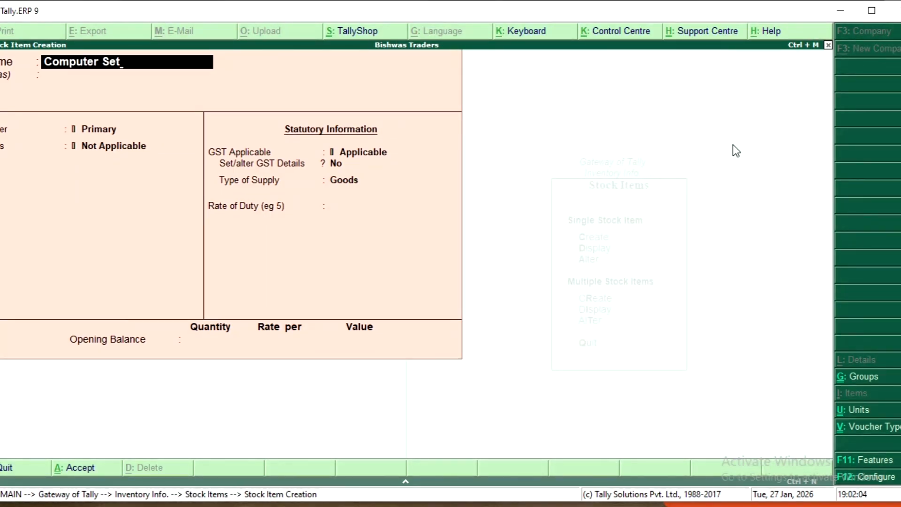
pyautogui.press('Return')
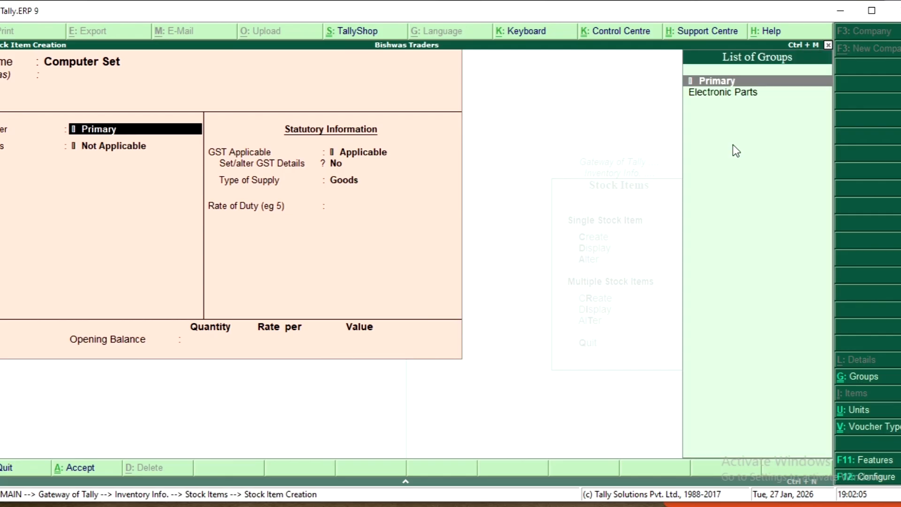
pyautogui.press('Down')
pyautogui.press('Return')
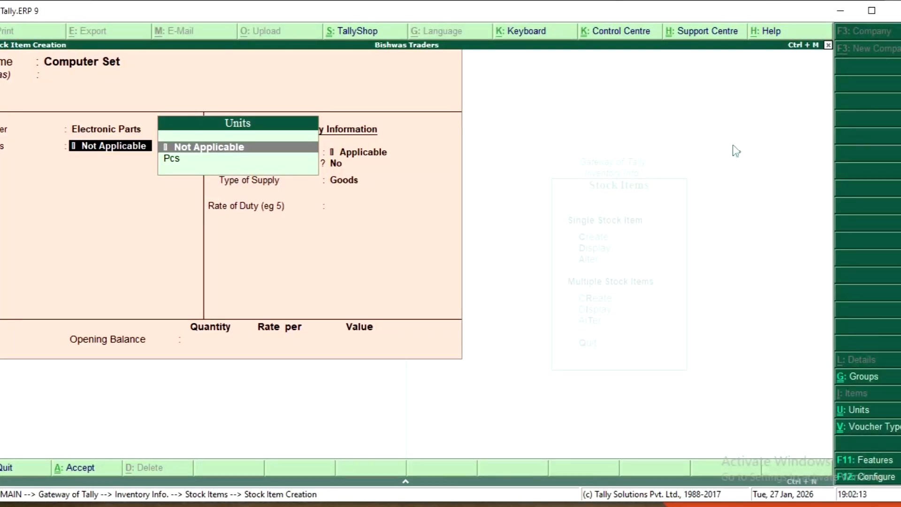
# - Create a simple unit with symbol set and 0 decimal places for the Computer Set item, keeping alternate units Not Applicable
pyautogui.hotkey('alt', 'c')
pyautogui.write('set')
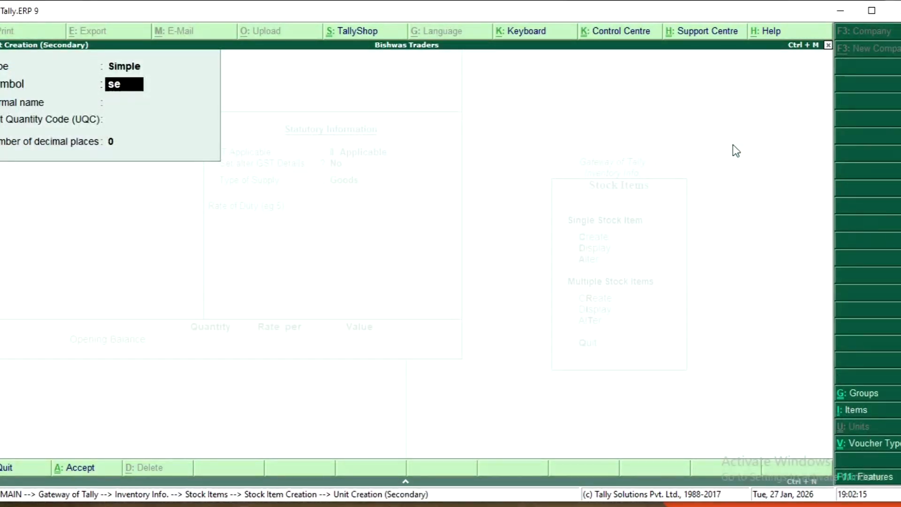
pyautogui.press('Return')
pyautogui.press('Return')
pyautogui.press('Return')
pyautogui.press('Return')
pyautogui.press('Return')
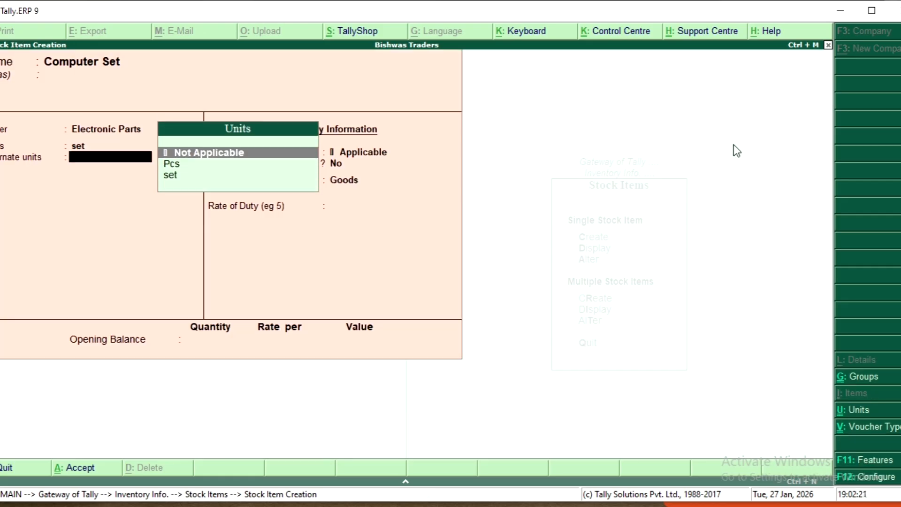
pyautogui.press('Return')
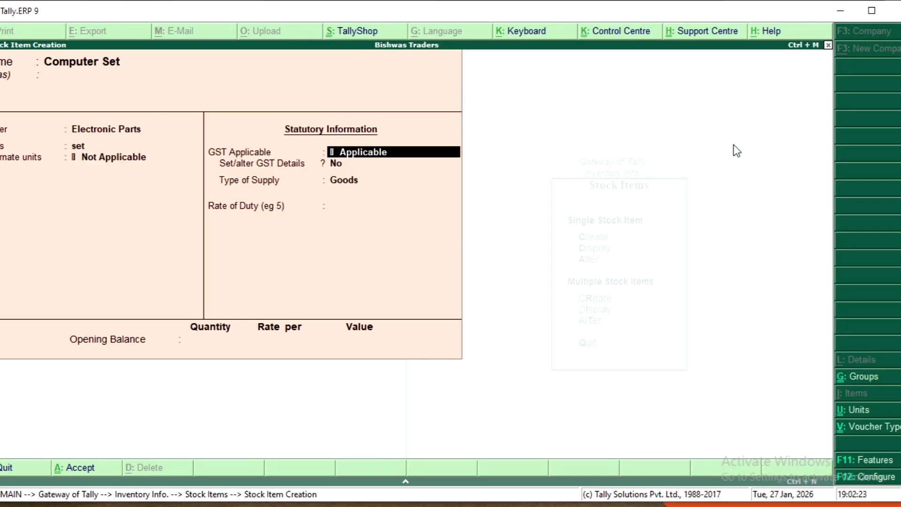
# - Keep GST Applicable for Computer Set, enable its GST details, and set calculation type On Value with taxability Taxable
pyautogui.press('Return')
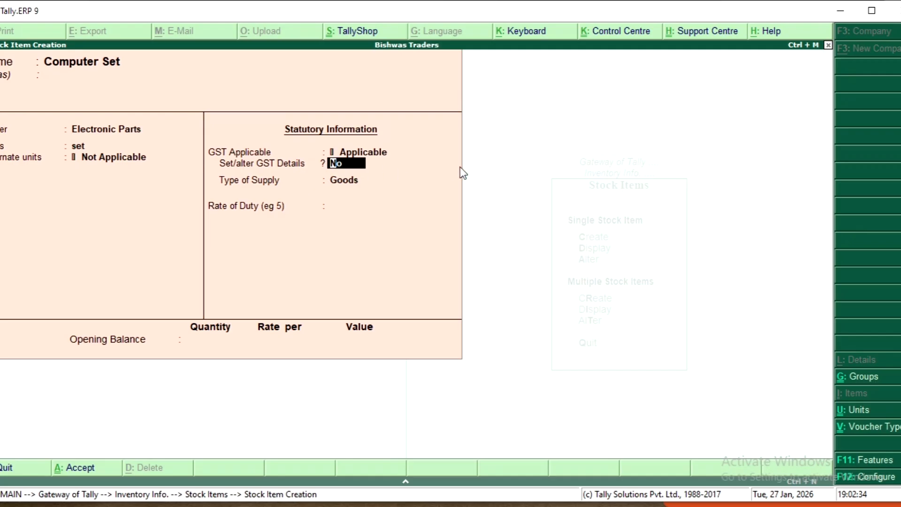
pyautogui.write('y')
pyautogui.press('Return')
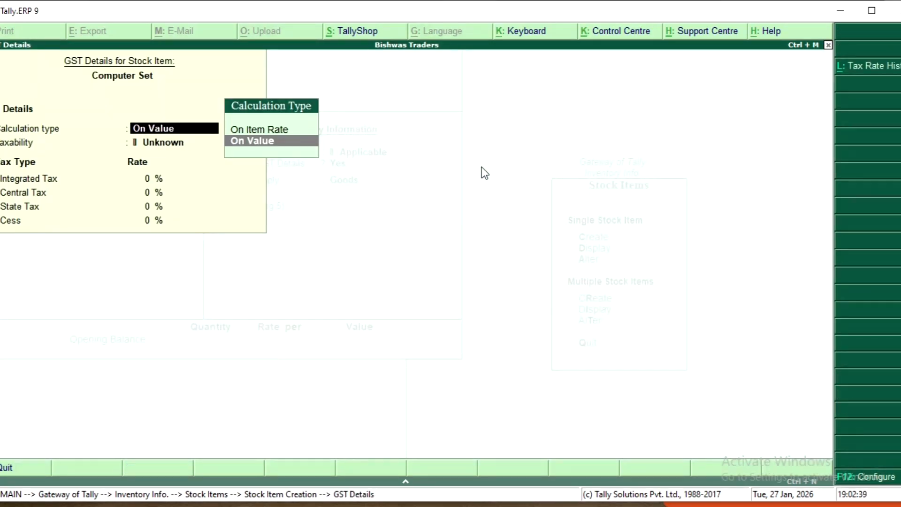
pyautogui.press('Return')
pyautogui.press('Return')
pyautogui.press('BackSpace')
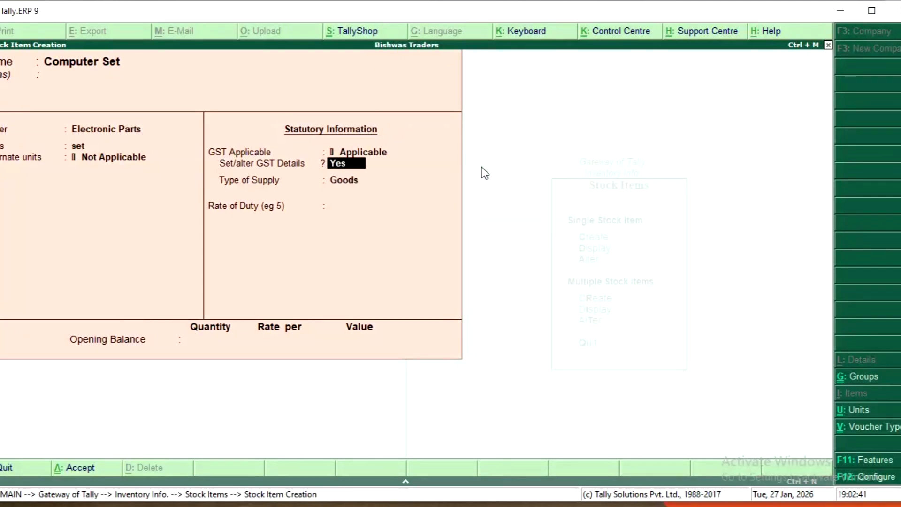
pyautogui.press('Return')
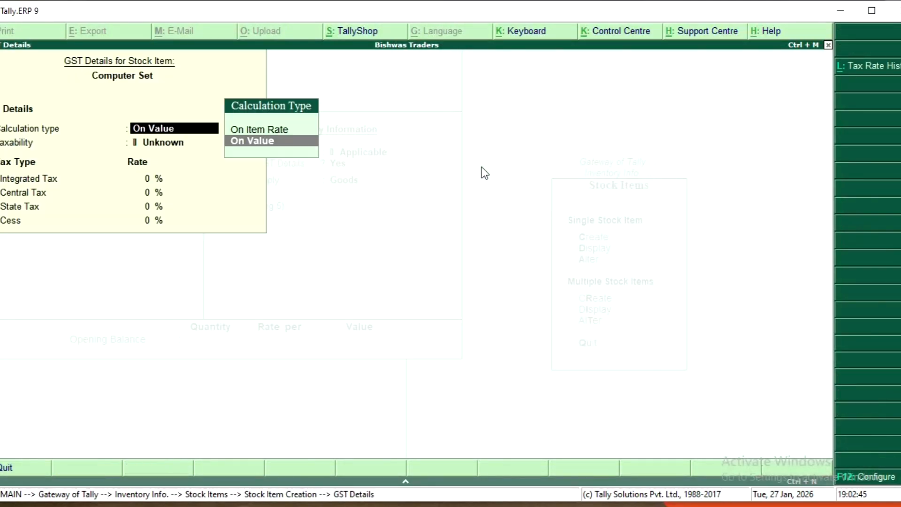
pyautogui.press('Return')
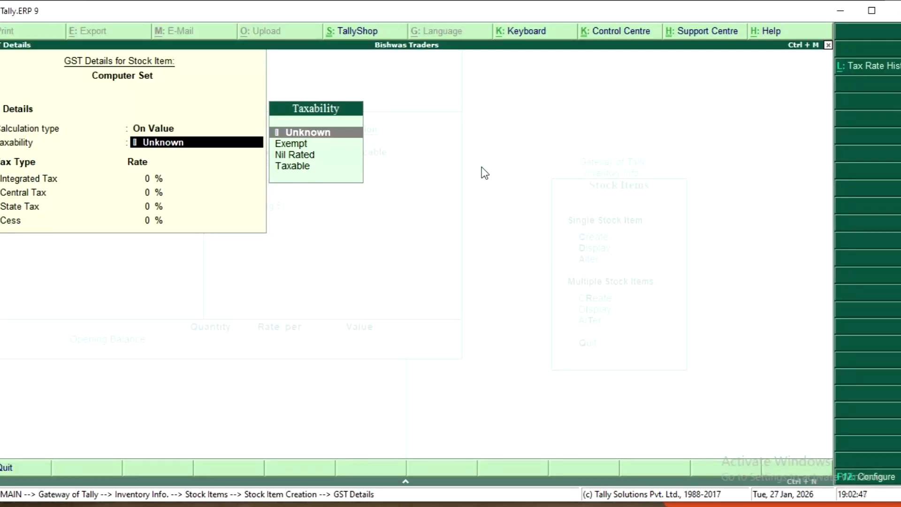
pyautogui.press('Down')
pyautogui.press('Down')
pyautogui.press('Down')
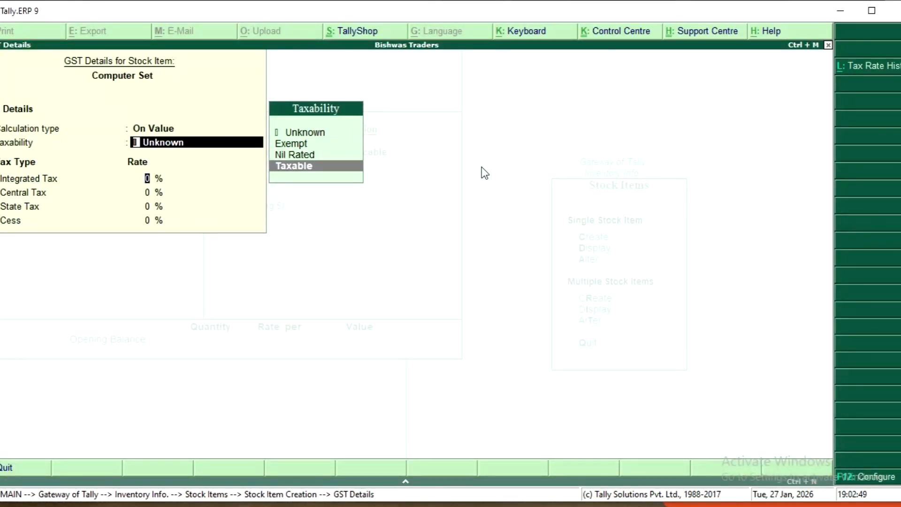
pyautogui.press('Return')
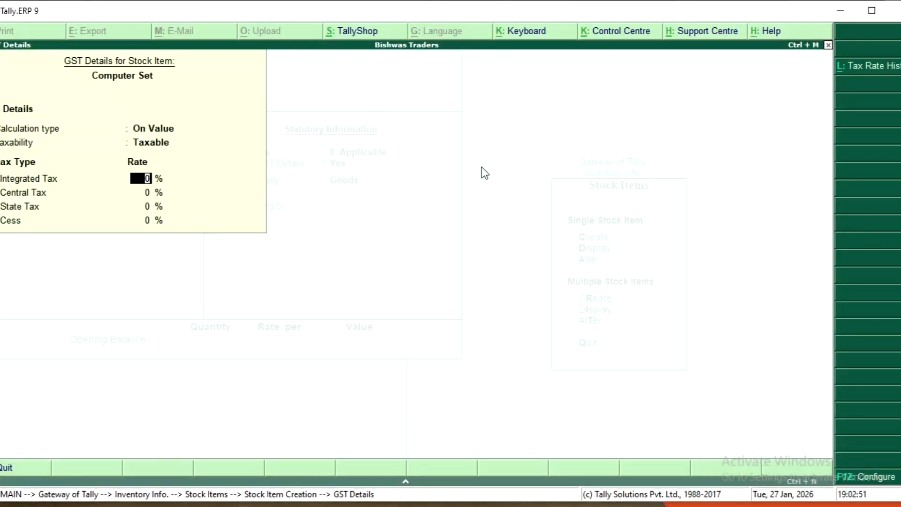
# - Set Computer Set's Integrated Tax rate to 18%, keep the supply type Goods, leave the opening balance blank, and save the stock item
pyautogui.write('18')
pyautogui.press('Return')
pyautogui.press('Return')
pyautogui.press('Return')
pyautogui.press('Return')
pyautogui.press('Return')
pyautogui.press('Return')
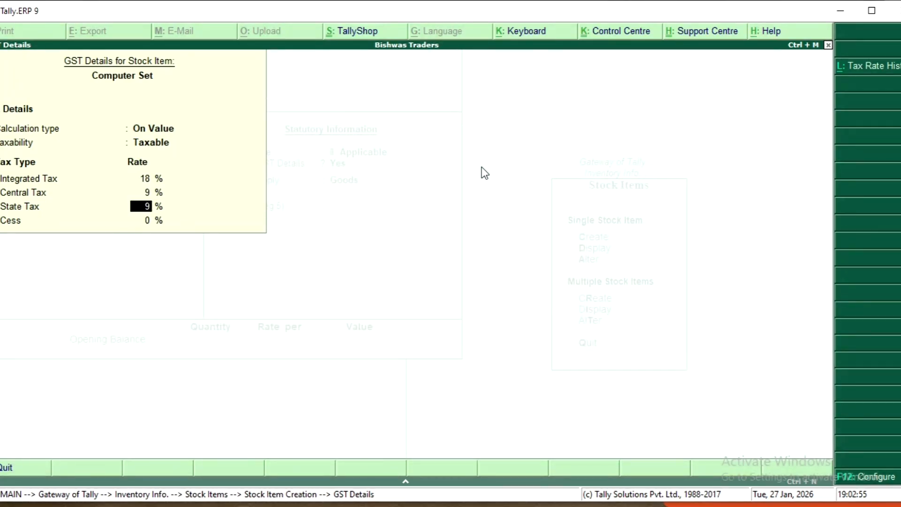
pyautogui.press('Return')
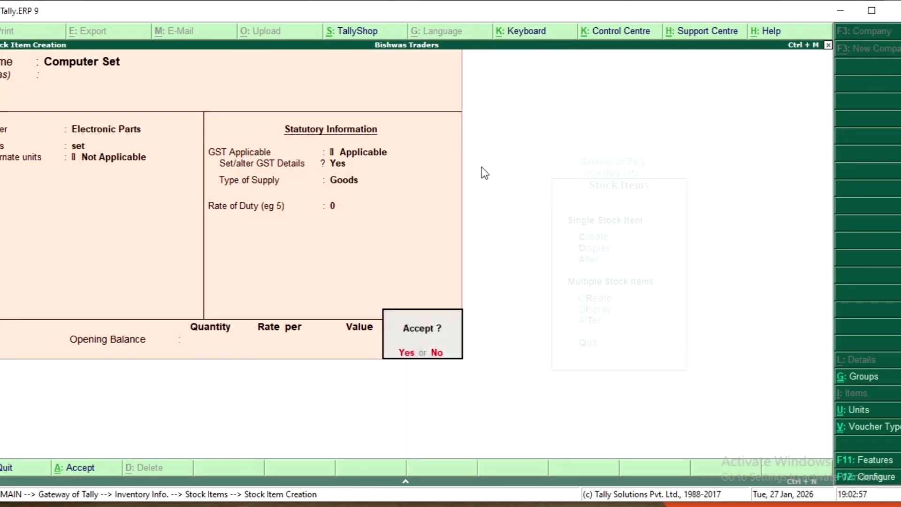
pyautogui.press('Return')
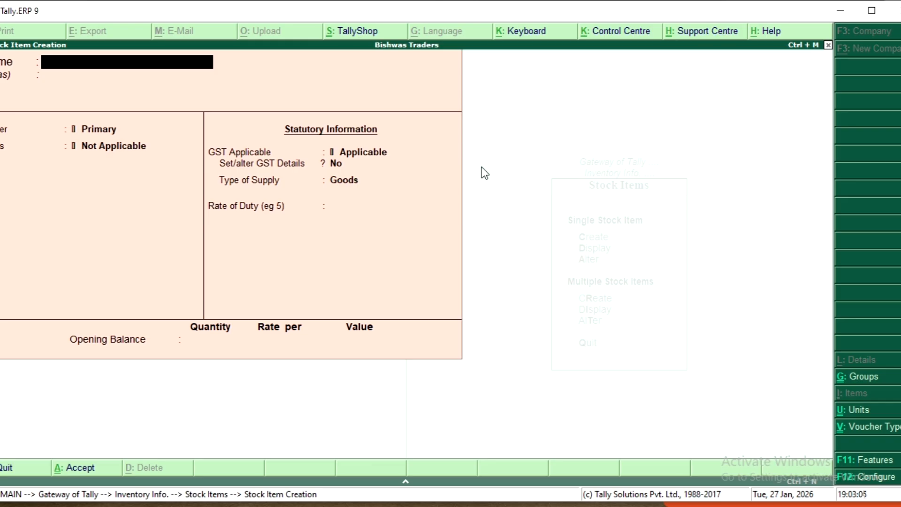
# - Start a new stock item named Furniture under Primary with unit Pcs and alternate units Not Applicable
pyautogui.write('Furniture')
pyautogui.press('Return')
pyautogui.press('Return')
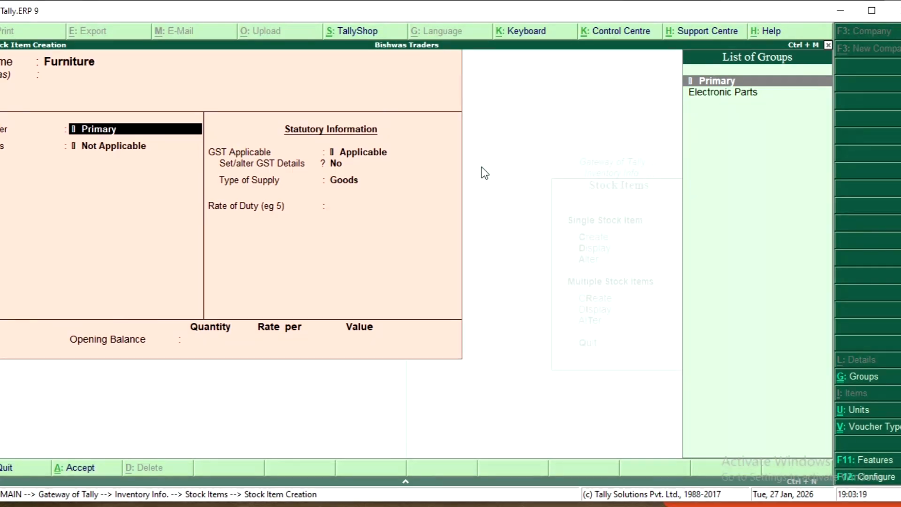
pyautogui.press('Return')
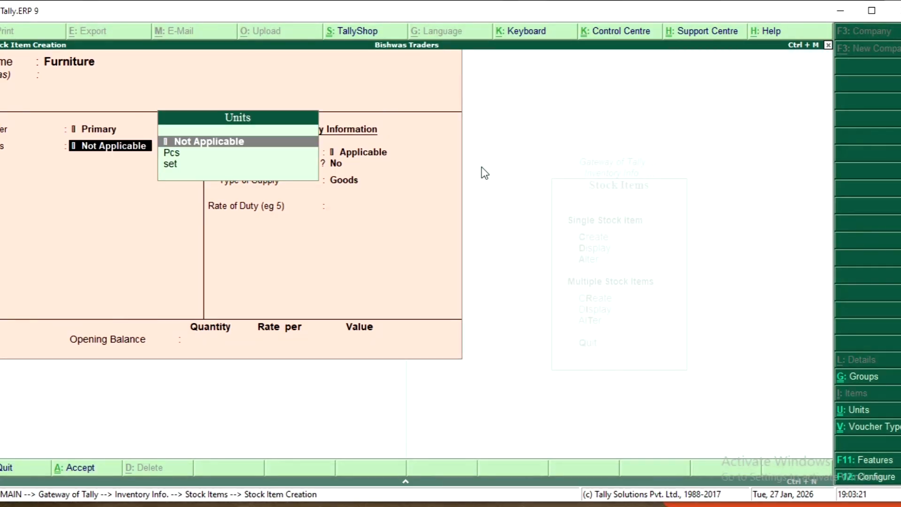
pyautogui.press('Down')
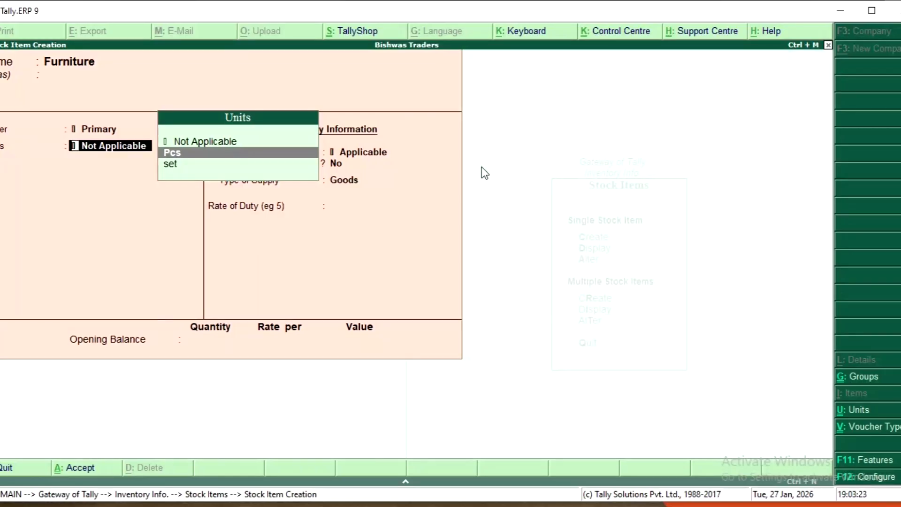
pyautogui.press('Return')
pyautogui.press('Return')
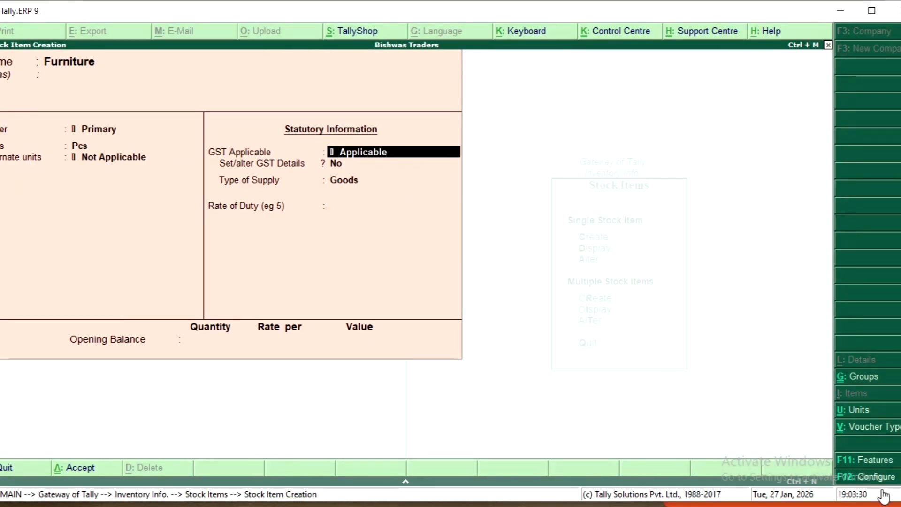
# - Set the use of alternate units to No in the stock item configuration and accept it
pyautogui.click(877, 476)
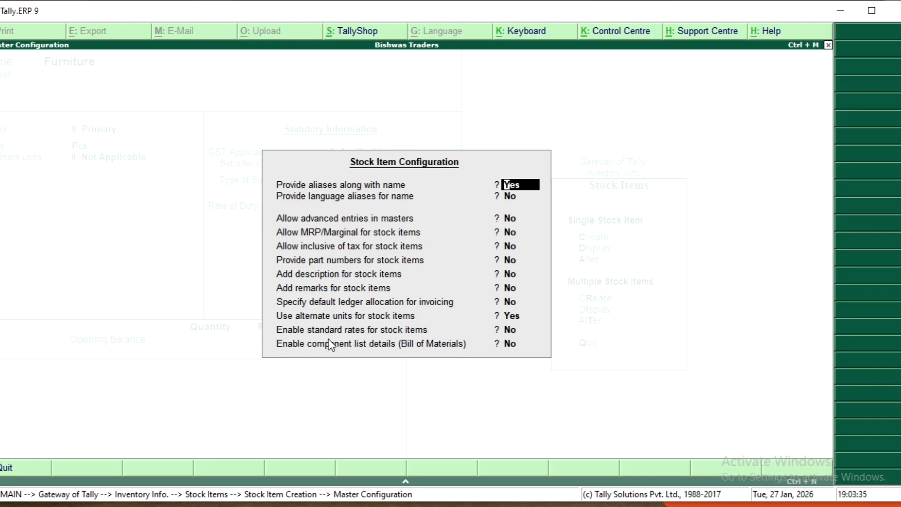
pyautogui.click(503, 316)
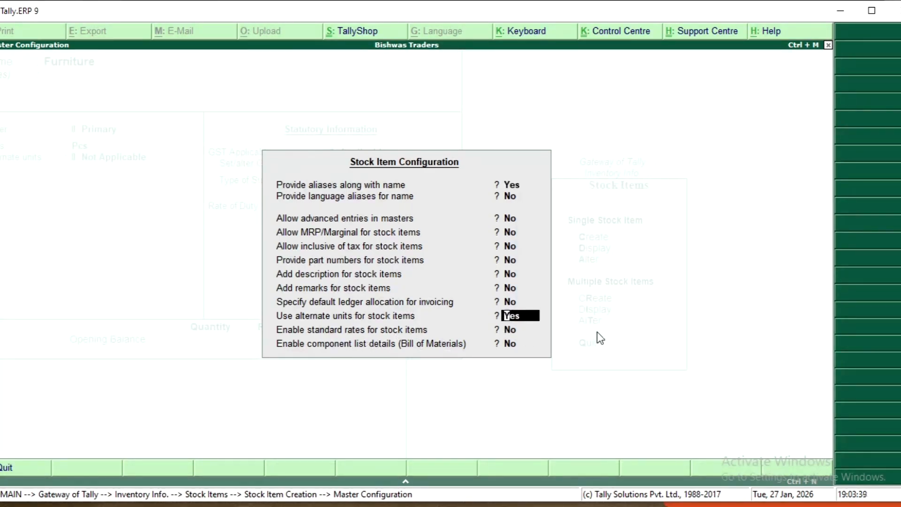
pyautogui.write('n')
pyautogui.press('Return')
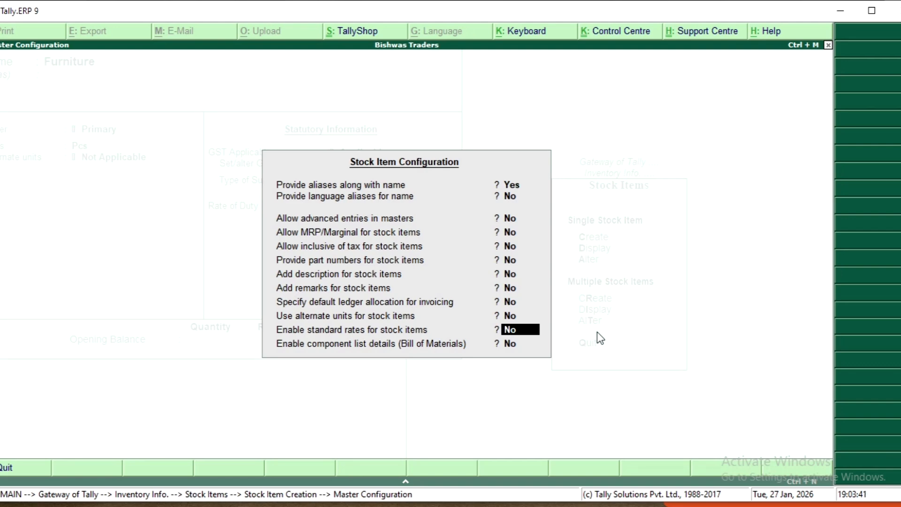
pyautogui.hotkey('ctrl', 'a')
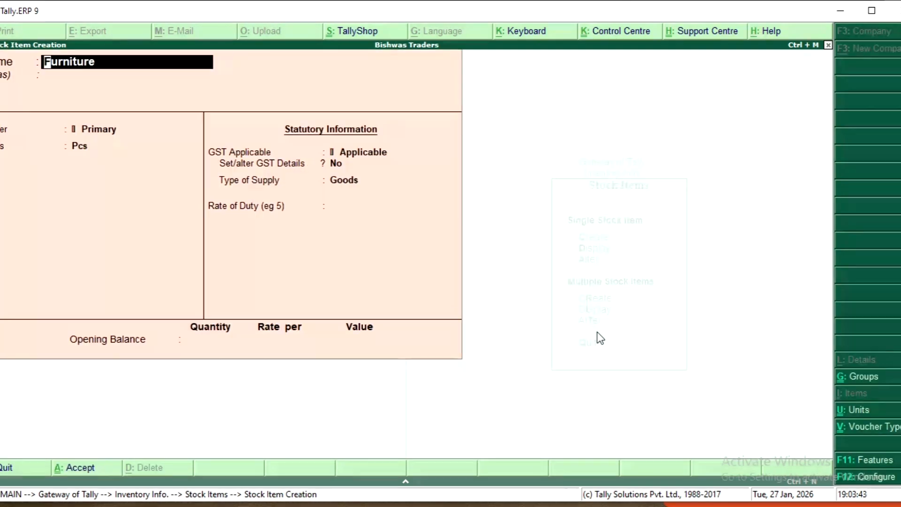
# - Keep Furniture's group, unit and GST applicability, enable its GST details, and set calculation type On Value with taxability Taxable
pyautogui.press('Return')
pyautogui.press('Return')
pyautogui.press('Return')
pyautogui.press('Return')
pyautogui.press('Return')
pyautogui.press('Return')
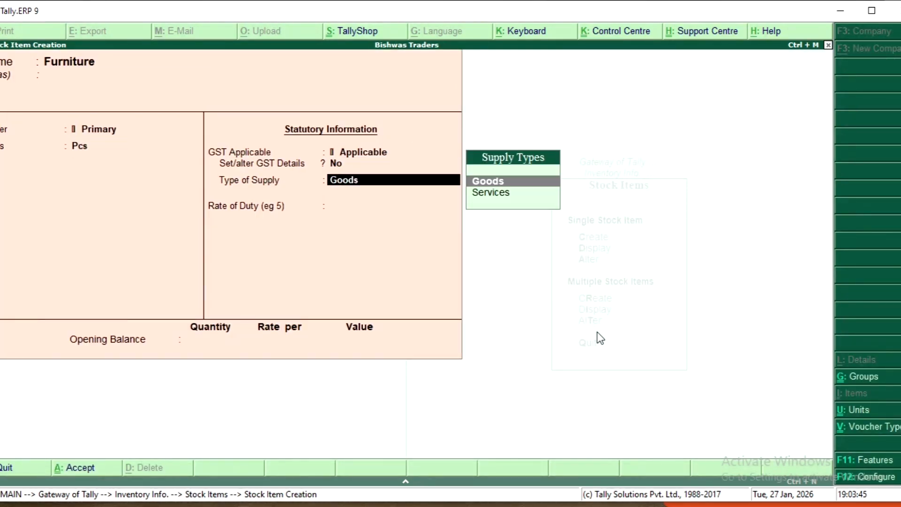
pyautogui.press('BackSpace')
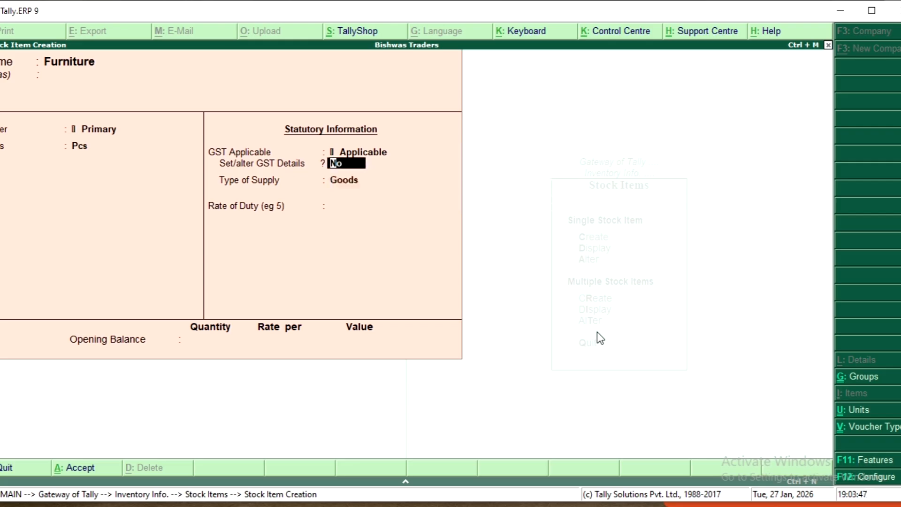
pyautogui.write('y')
pyautogui.press('Return')
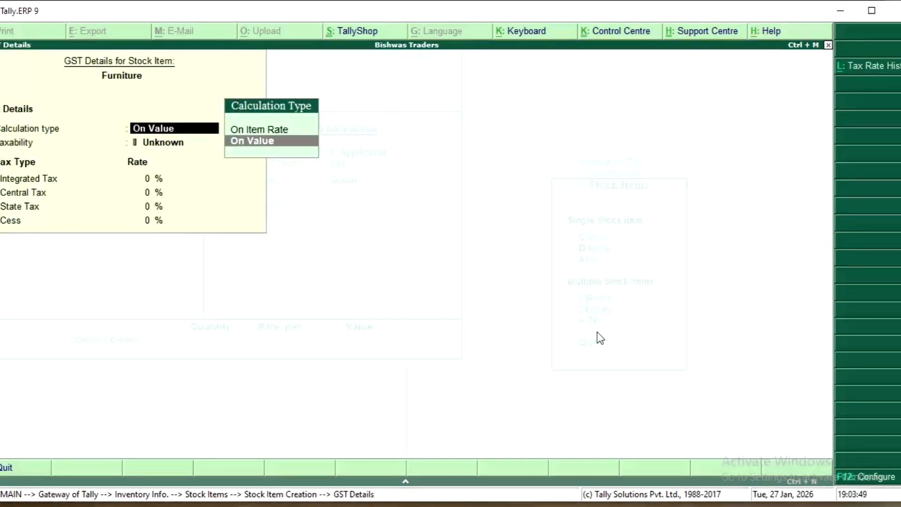
pyautogui.press('Return')
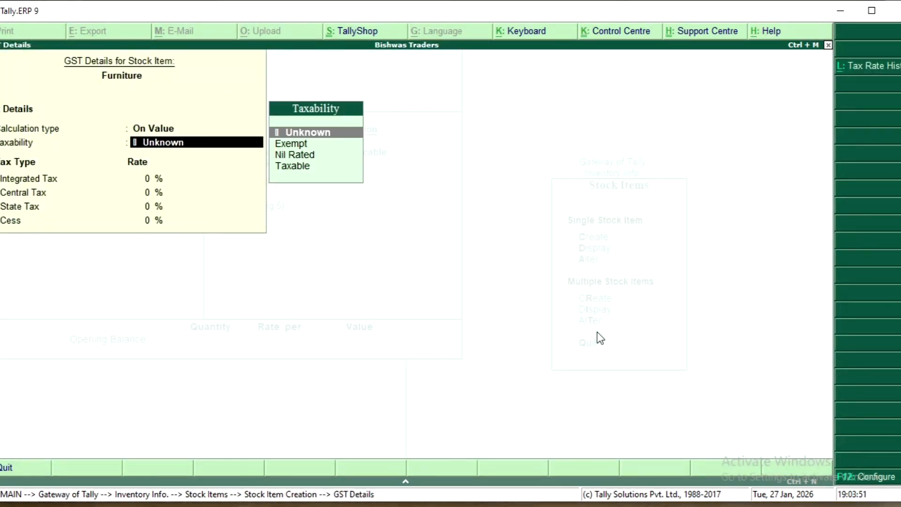
pyautogui.write('T')
pyautogui.press('Return')
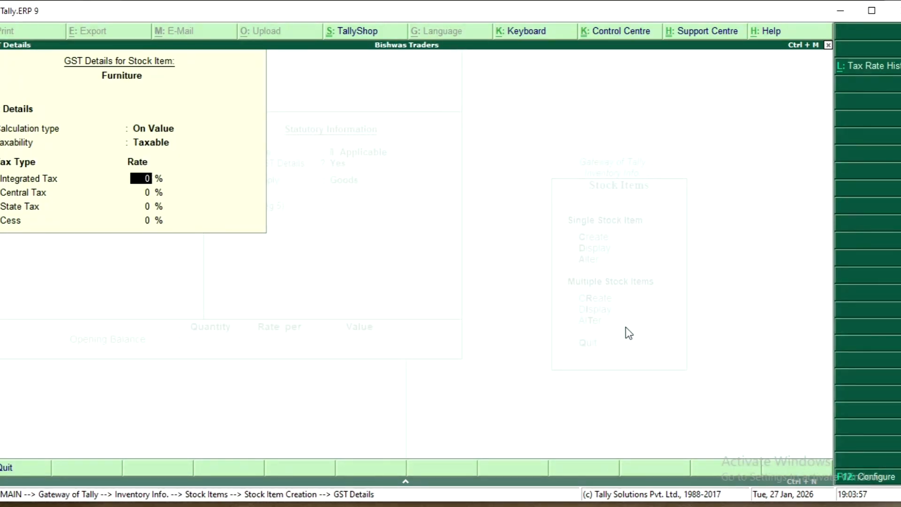
# - Set Furniture's Integrated Tax rate to 14%, leave the Cess and opening balance unfilled, and save the stock item
pyautogui.write('14')
pyautogui.press('Return')
pyautogui.press('Return')
pyautogui.press('Return')
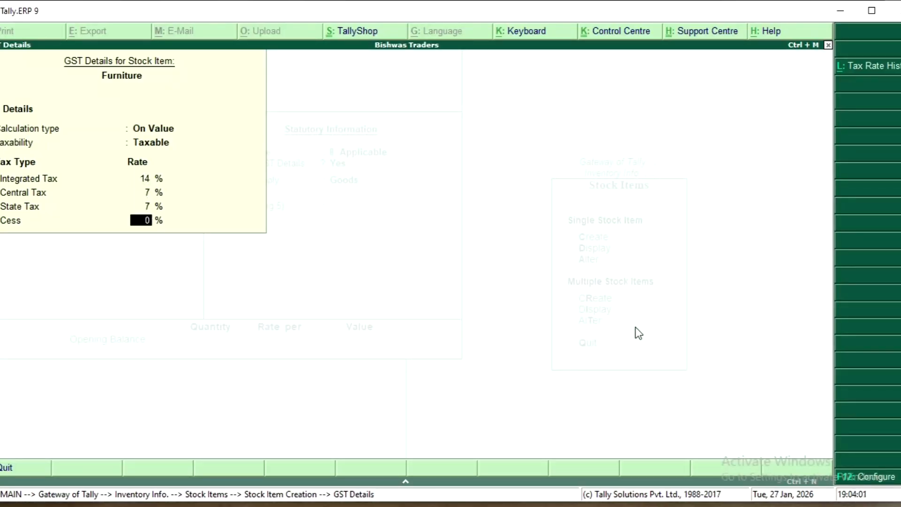
pyautogui.press('Return')
pyautogui.press('Return')
pyautogui.press('Return')
pyautogui.press('Return')
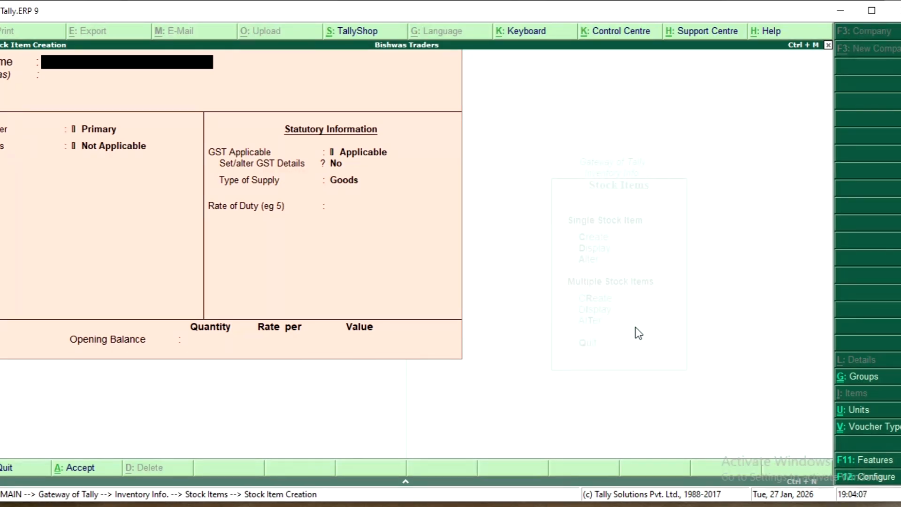
# - Leave stock item creation and start a new purchase voucher from the accounting vouchers
pyautogui.press('Escape')
pyautogui.press('Escape')
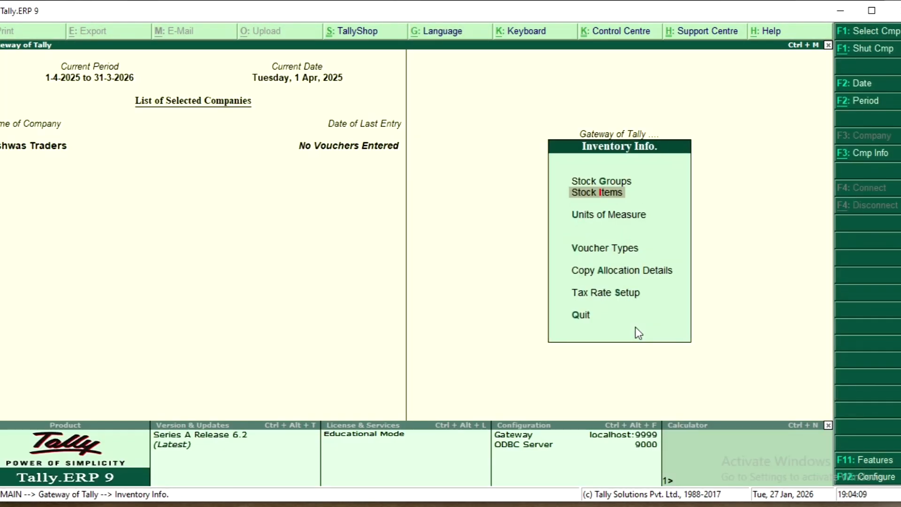
pyautogui.press('Escape')
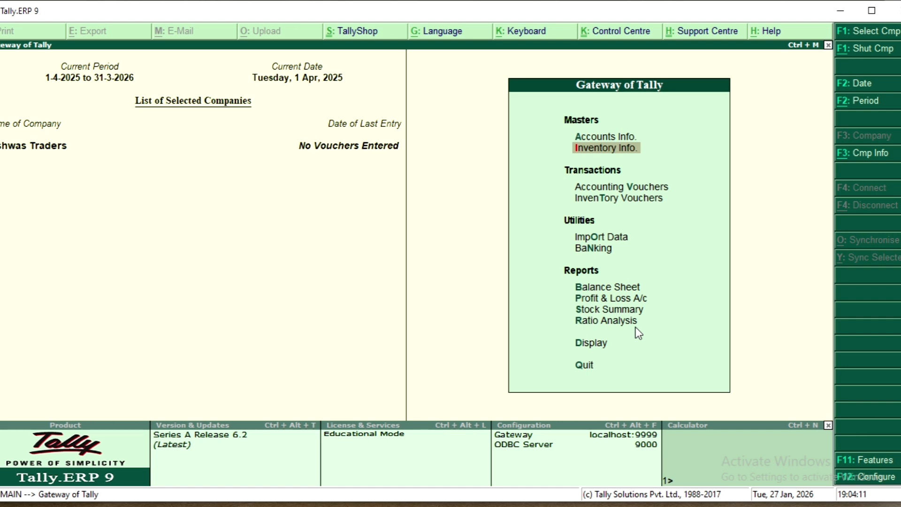
pyautogui.click(601, 188)
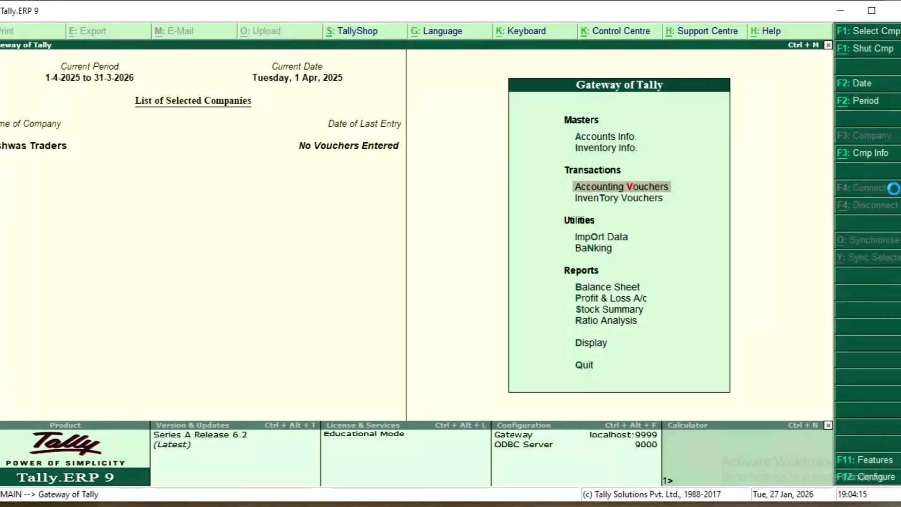
pyautogui.press('Return')
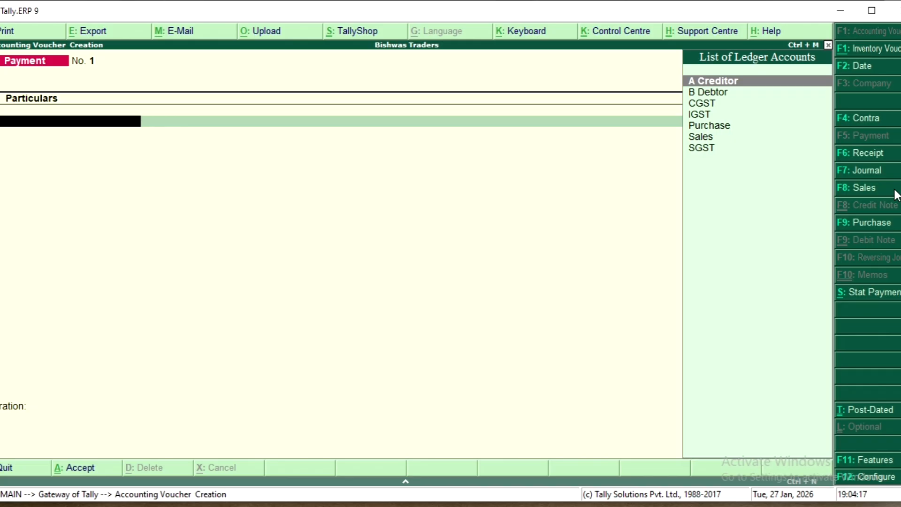
pyautogui.click(853, 224)
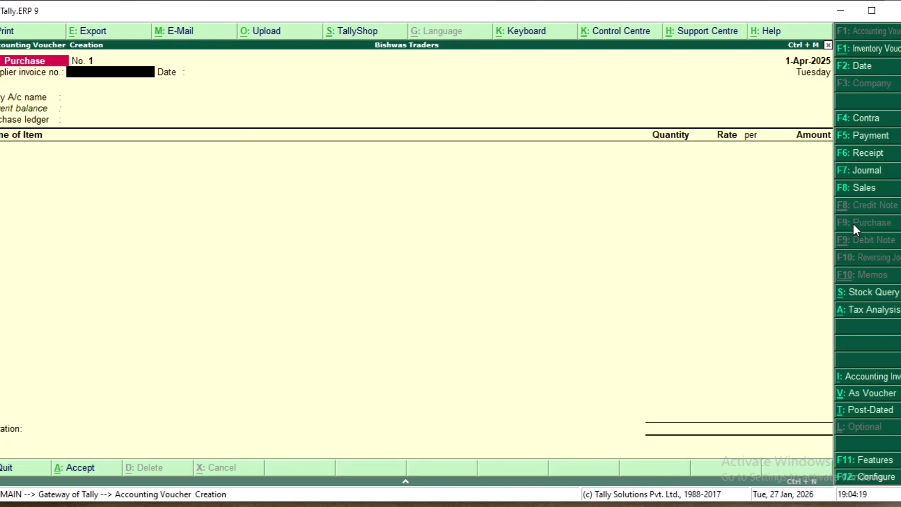
# - Leave the supplier invoice number blank, choose A Creditor as party with its default details, and select Purchase as the purchase ledger
pyautogui.press('Return')
pyautogui.press('Return')
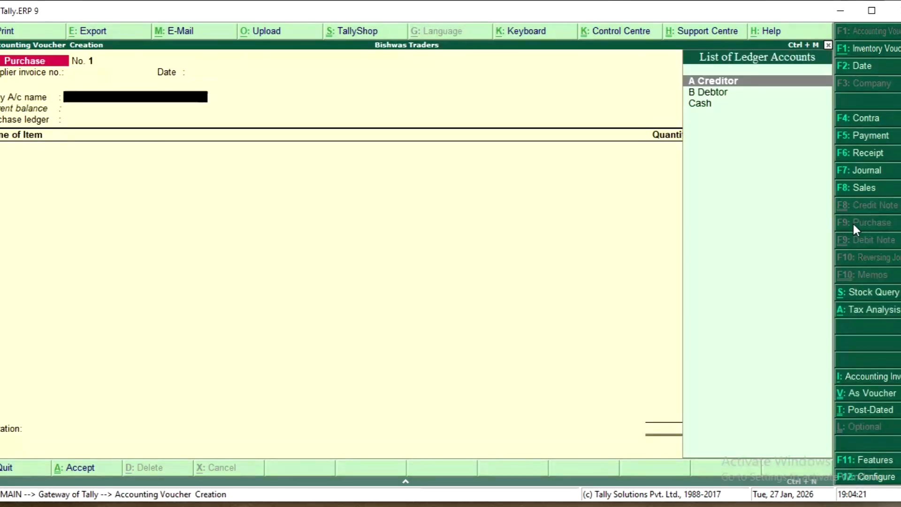
pyautogui.press('Return')
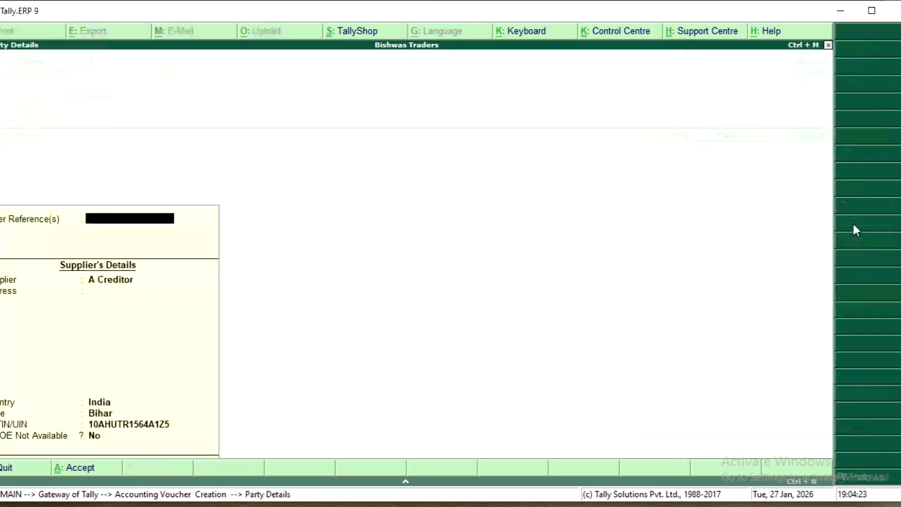
pyautogui.press('Return')
pyautogui.press('Return')
pyautogui.press('Return')
pyautogui.press('Return')
pyautogui.press('Return')
pyautogui.press('Return')
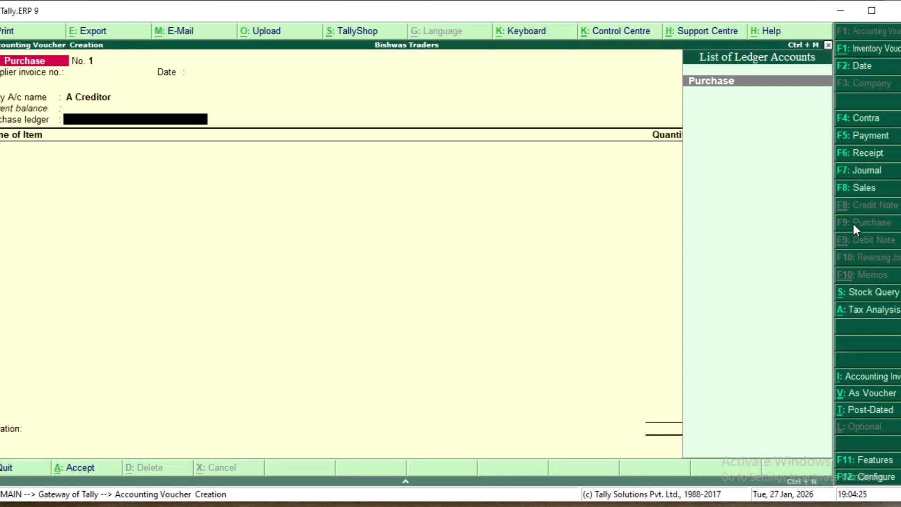
pyautogui.press('Return')
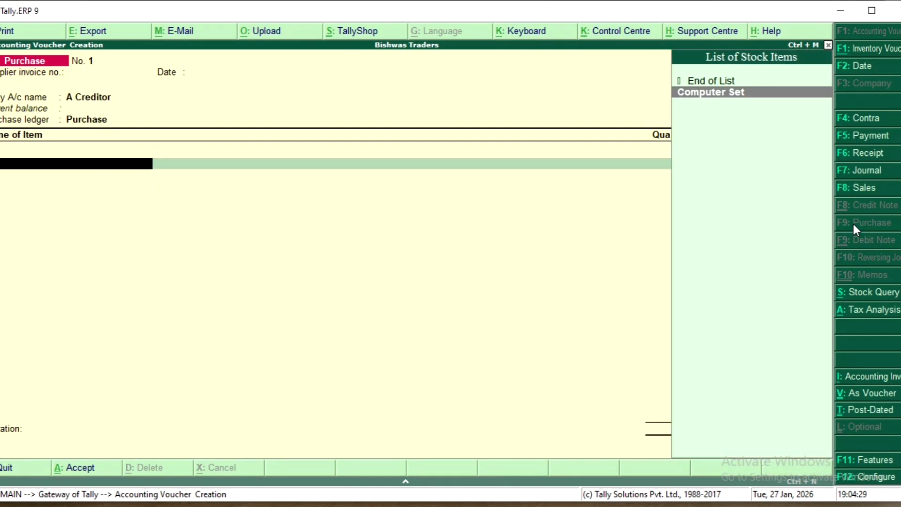
# - Add Computer Set to the purchase voucher with a quantity of 10 set at a rate of 25,000 per set
pyautogui.press('Return')
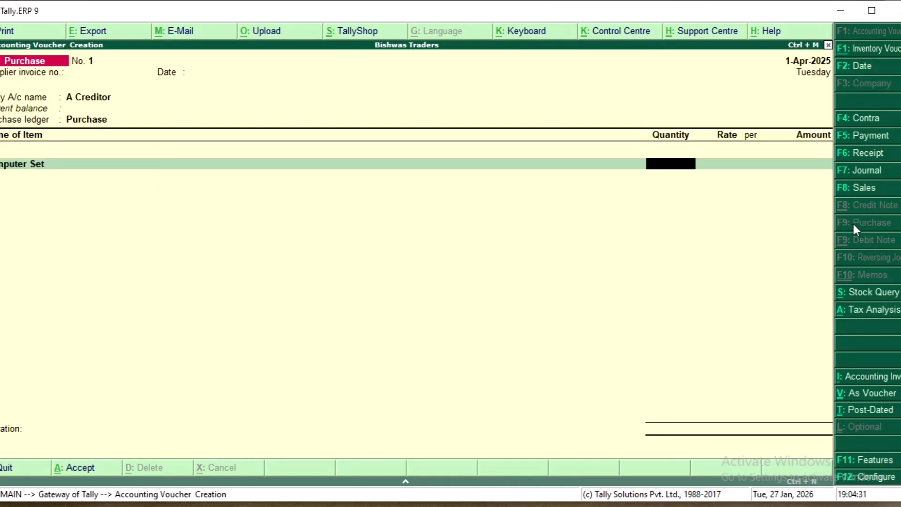
pyautogui.write('10')
pyautogui.press('Return')
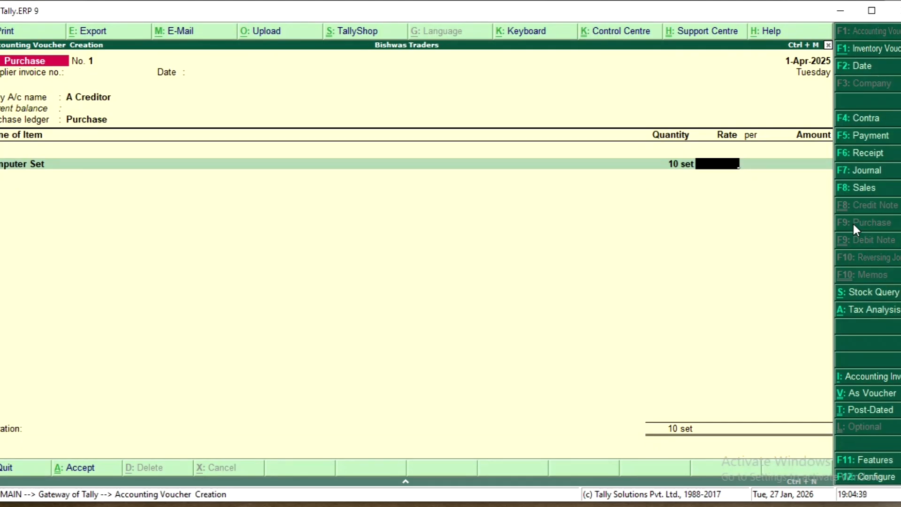
pyautogui.write('25000')
pyautogui.press('Return')
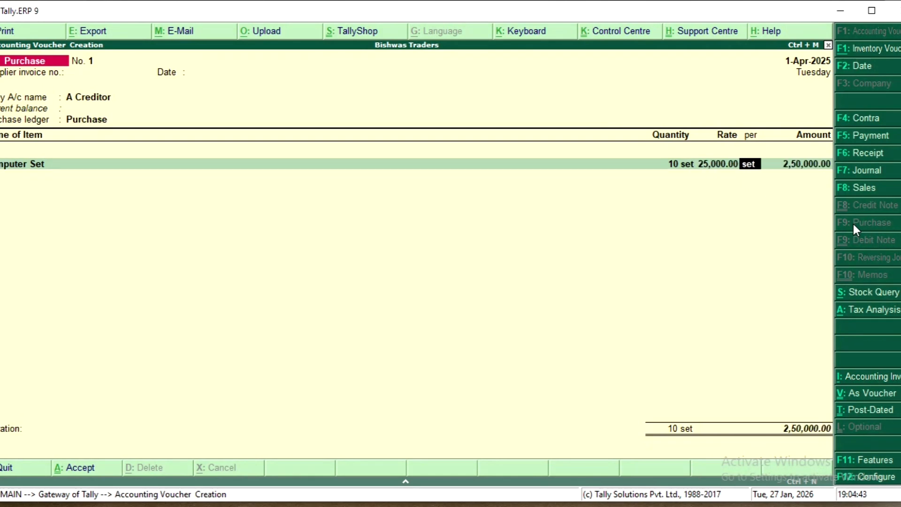
pyautogui.press('Return')
pyautogui.press('Return')
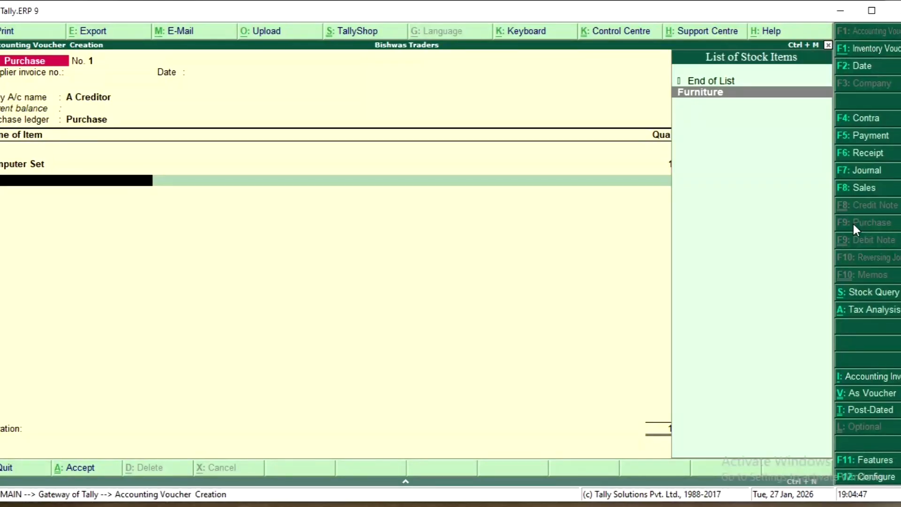
# - Add Furniture to the purchase voucher with a quantity of 5 Pcs at a rate of 10,000 per Pcs
pyautogui.press('Return')
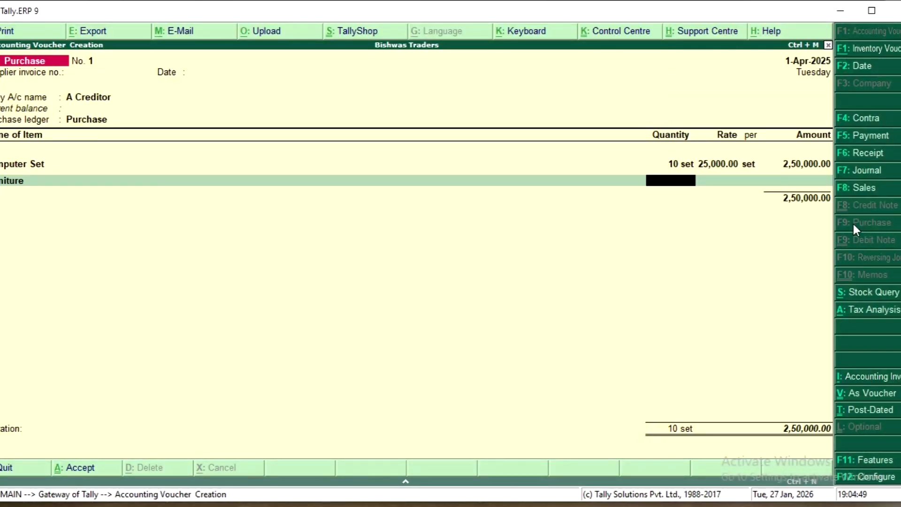
pyautogui.write('5')
pyautogui.press('Return')
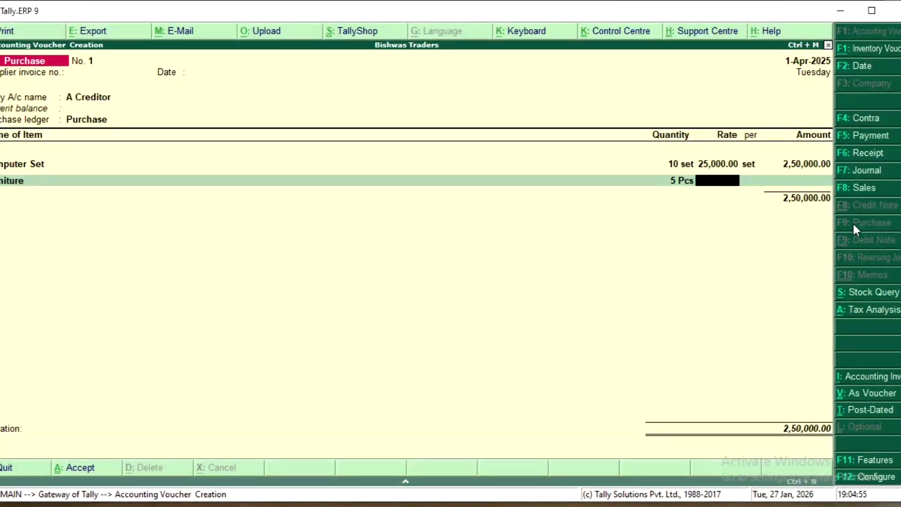
pyautogui.write('10000')
pyautogui.press('Return')
pyautogui.press('Return')
pyautogui.press('Return')
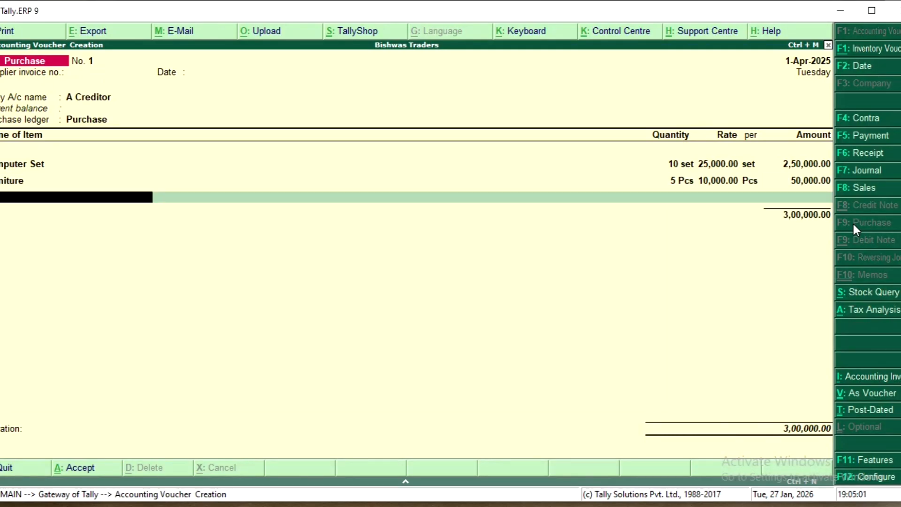
# - End the item list, add the CGST and SGST ledgers with their calculated amounts, and save the purchase voucher without a narration
pyautogui.press('Return')
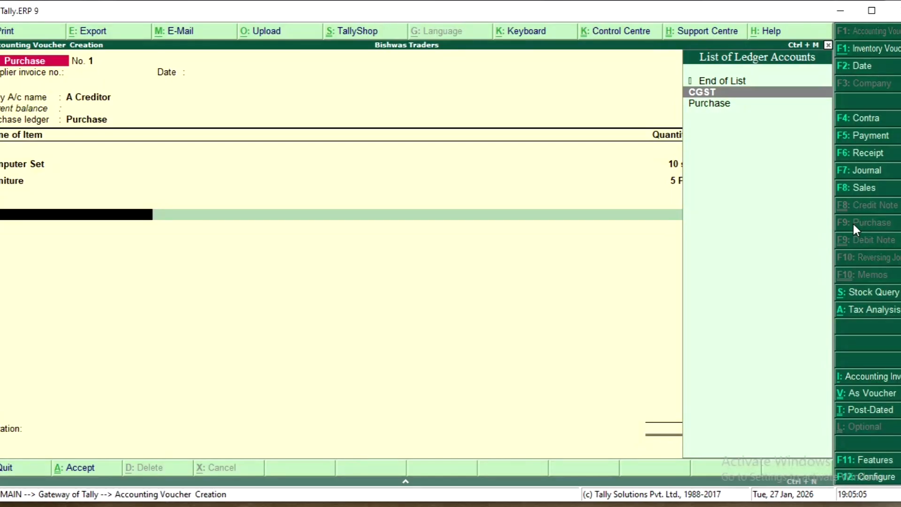
pyautogui.press('Return')
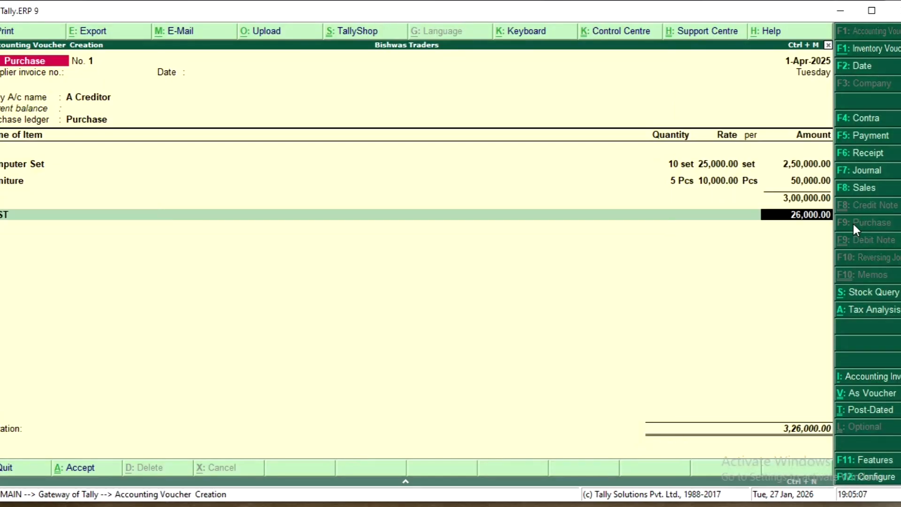
pyautogui.press('Return')
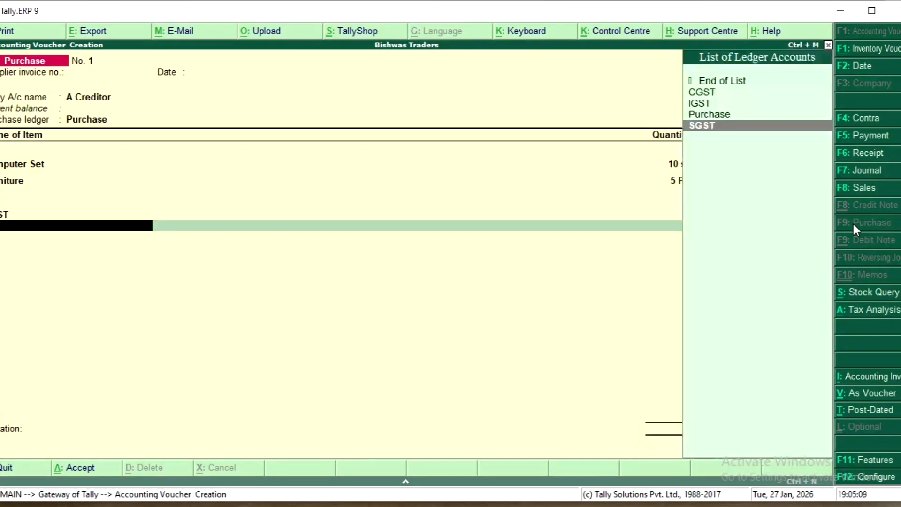
pyautogui.write('s')
pyautogui.press('Return')
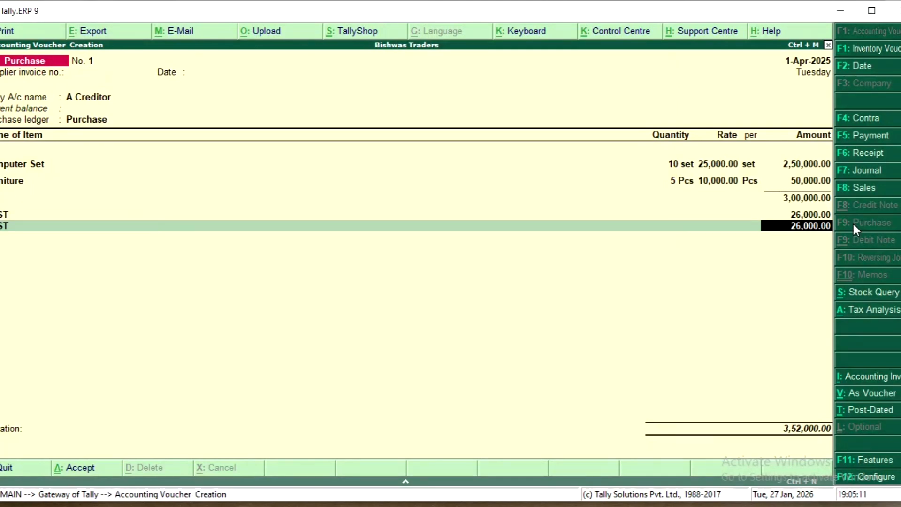
pyautogui.press('Return')
pyautogui.press('Return')
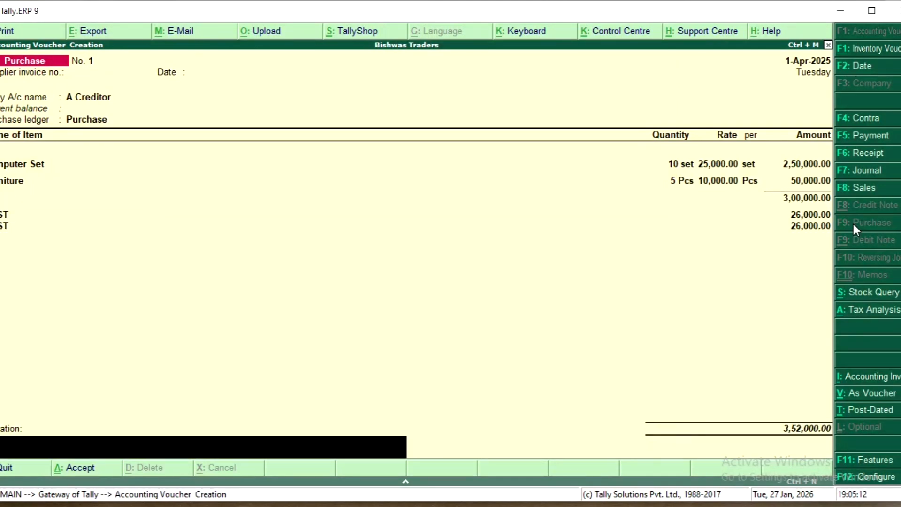
pyautogui.press('Return')
pyautogui.press('Return')
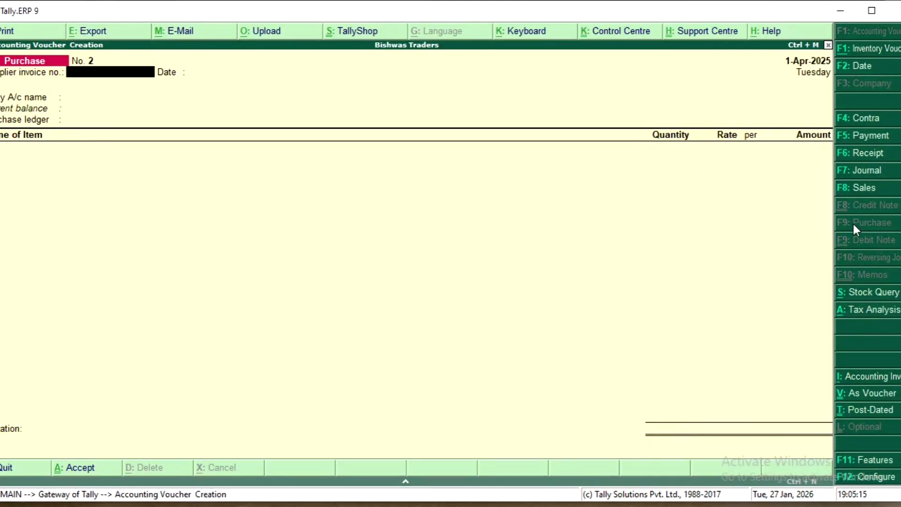
# - Start a sales voucher for party B Debtor, keep the default despatch and buyer details, and select Sales as the sales ledger
pyautogui.click(861, 188)
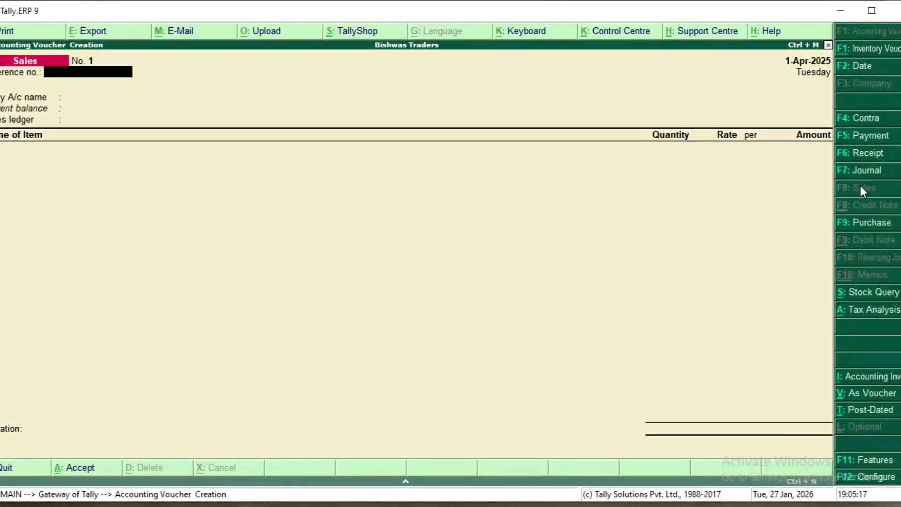
pyautogui.press('Return')
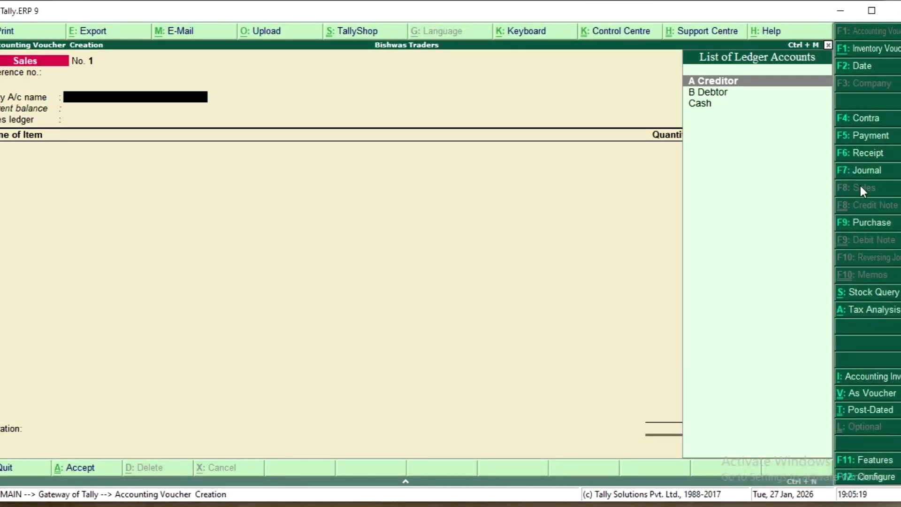
pyautogui.press('Down')
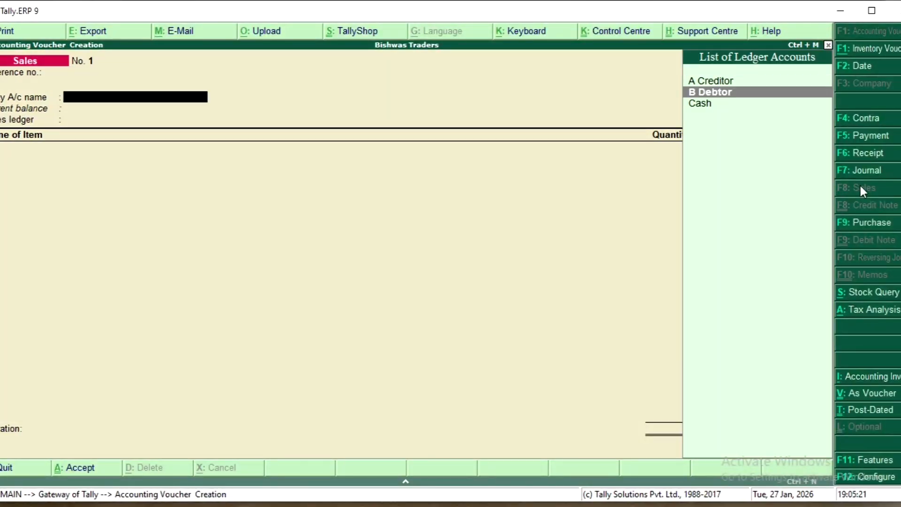
pyautogui.press('Return')
pyautogui.press('Return')
pyautogui.press('Return')
pyautogui.press('Return')
pyautogui.press('Return')
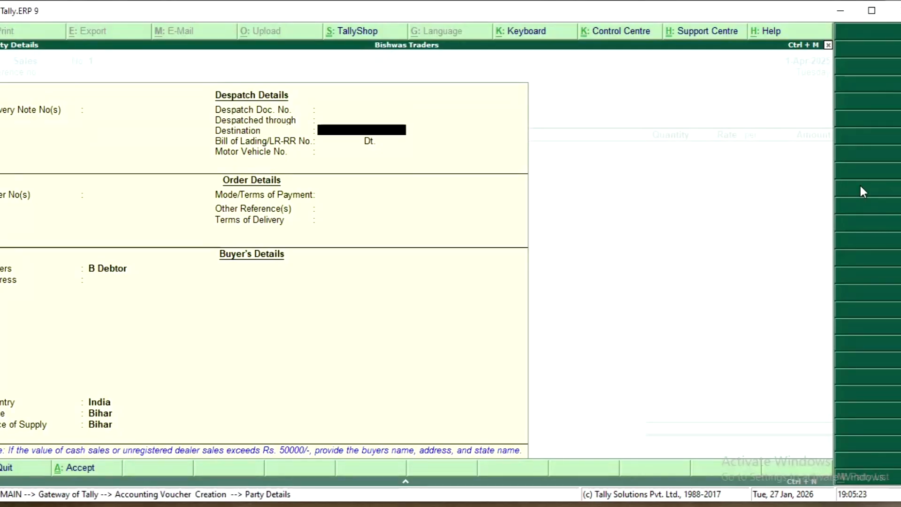
pyautogui.press('Return')
pyautogui.press('Return')
pyautogui.press('Return')
pyautogui.press('Return')
pyautogui.press('Return')
pyautogui.press('Return')
pyautogui.press('Return')
pyautogui.press('Return')
pyautogui.press('Return')
pyautogui.press('Return')
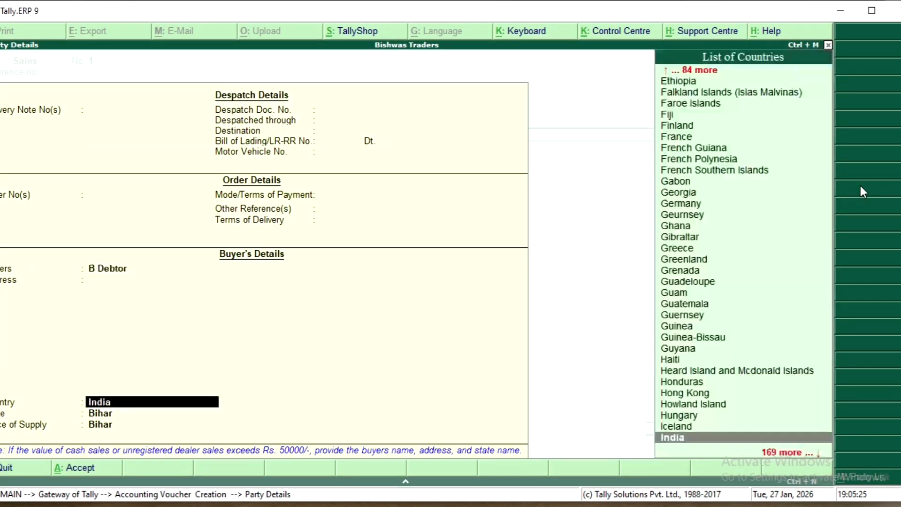
pyautogui.press('Return')
pyautogui.press('Return')
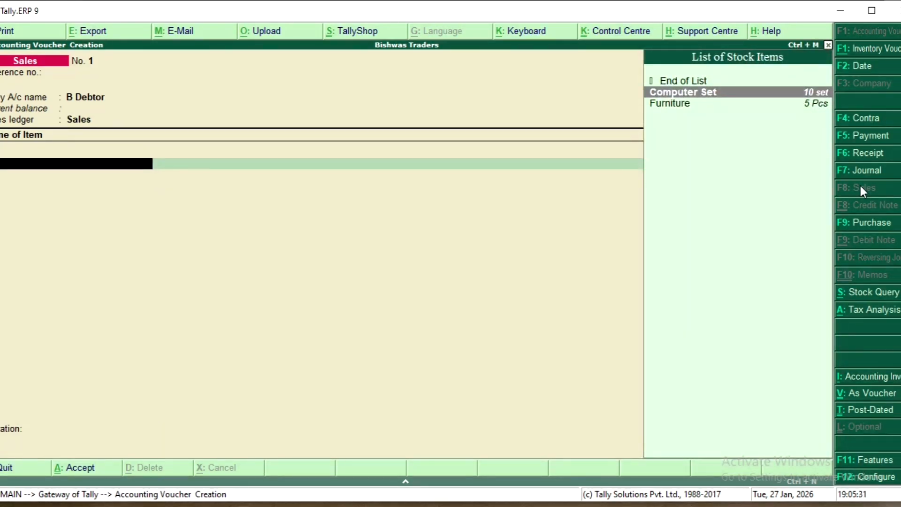
# - Add Computer Set to the sales voucher with a quantity of 3 set at a rate of 28,000 per set
pyautogui.press('Return')
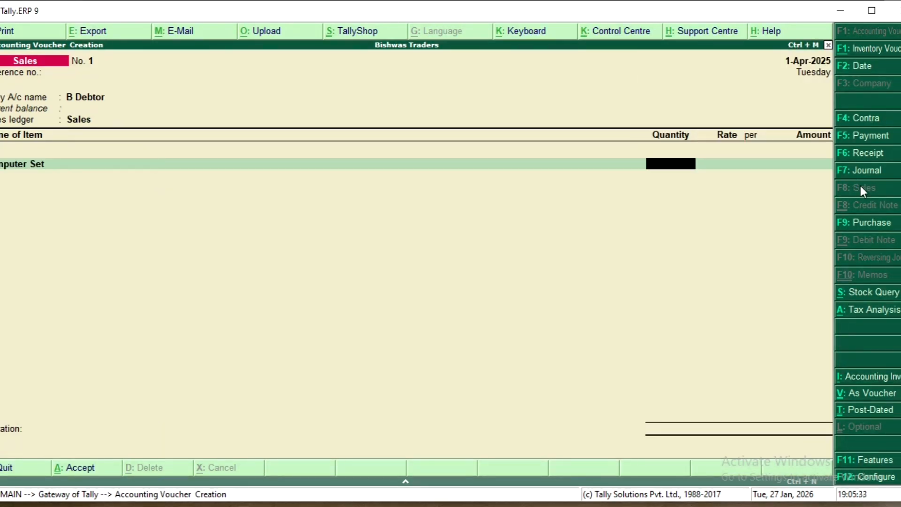
pyautogui.write('3')
pyautogui.press('Return')
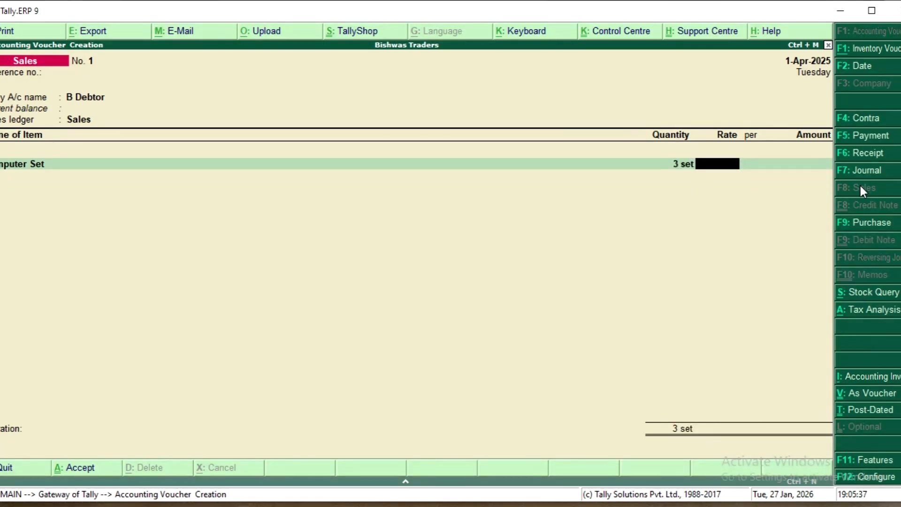
pyautogui.write('28000')
pyautogui.press('Return')
pyautogui.press('Return')
pyautogui.press('Return')
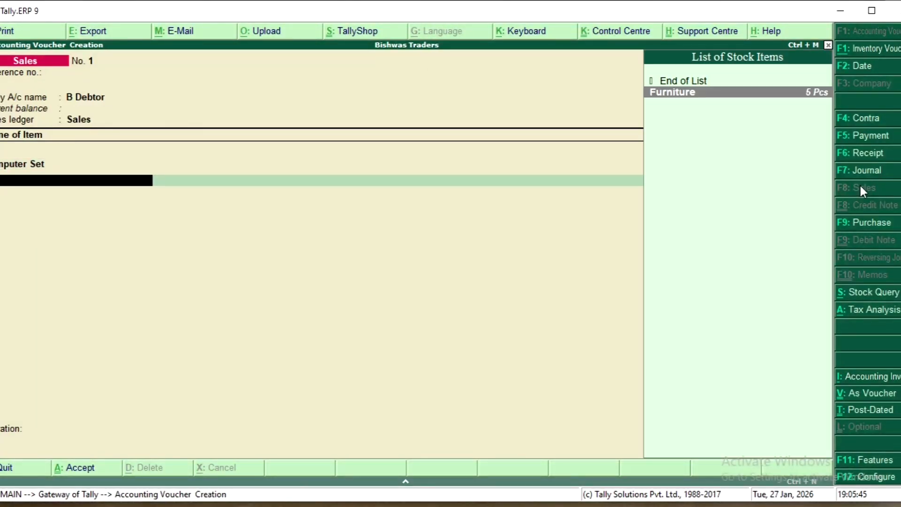
# - Add Furniture to the sales voucher with a quantity of 2 Pcs at a rate of 15,000 per Pcs
pyautogui.press('Return')
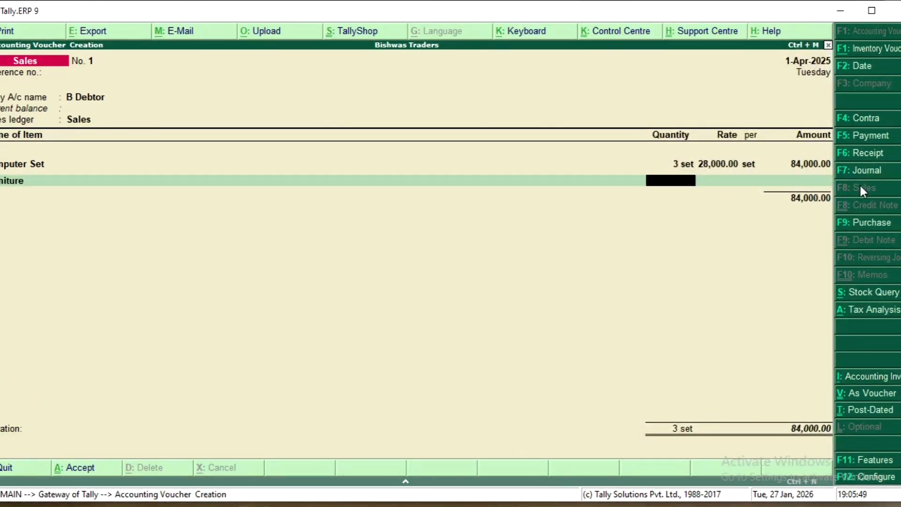
pyautogui.write('2')
pyautogui.press('Return')
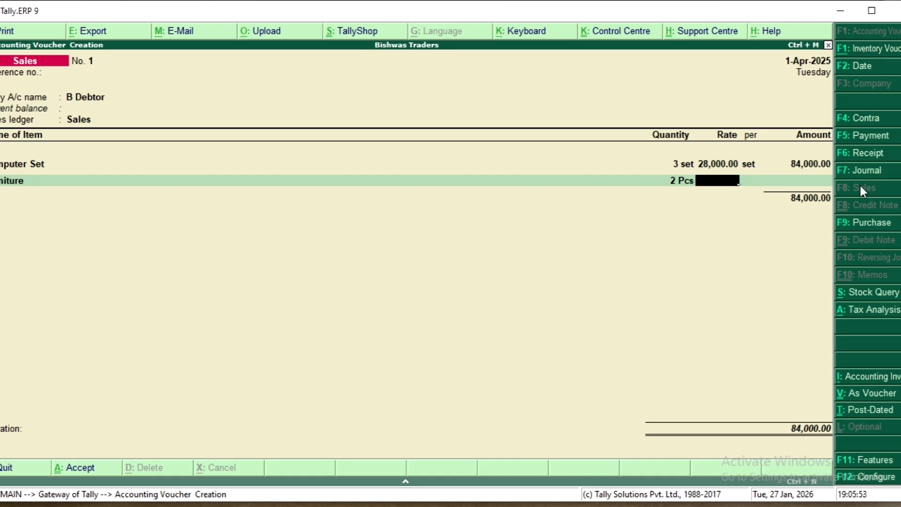
pyautogui.write('15000')
pyautogui.press('Return')
pyautogui.press('Return')
pyautogui.press('Return')
pyautogui.press('Return')
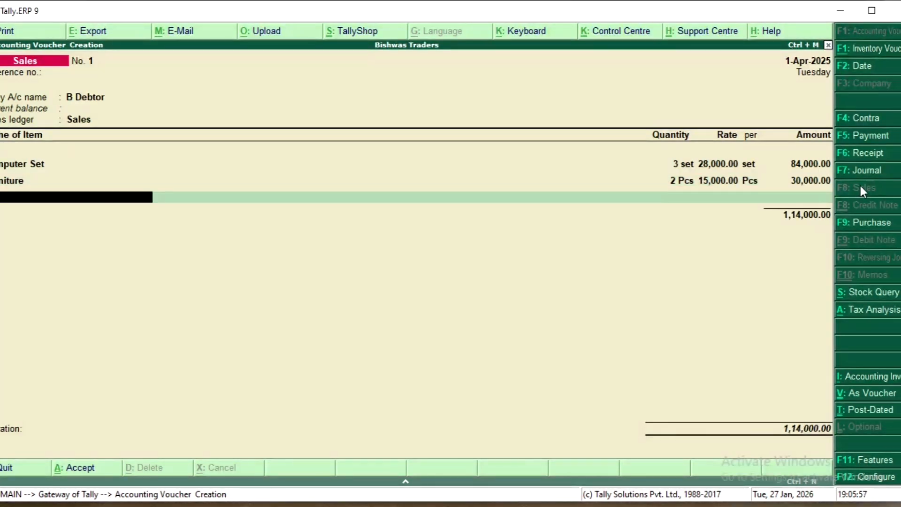
# - End the item list, add the CGST and SGST ledgers with their calculated amounts, and save the sales voucher without a narration
pyautogui.press('Return')
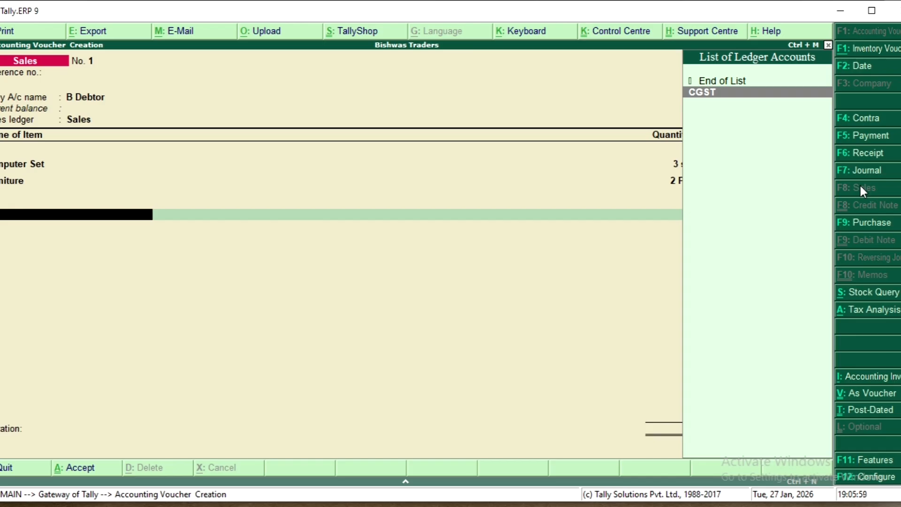
pyautogui.press('Return')
pyautogui.press('Return')
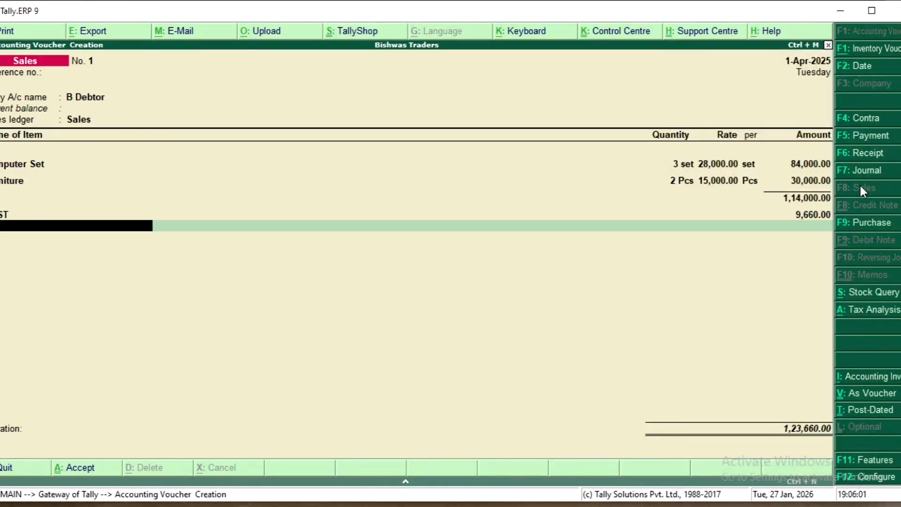
pyautogui.write('sg')
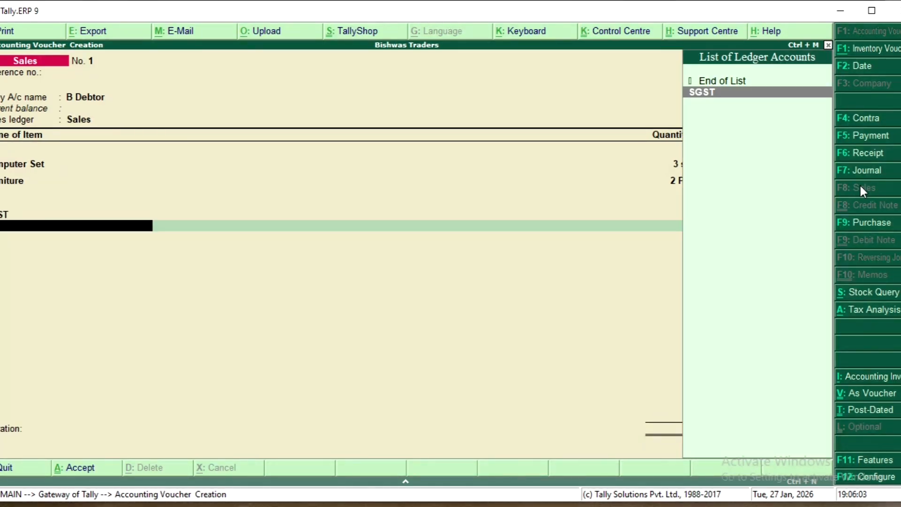
pyautogui.press('Return')
pyautogui.press('Return')
pyautogui.press('Return')
pyautogui.press('Return')
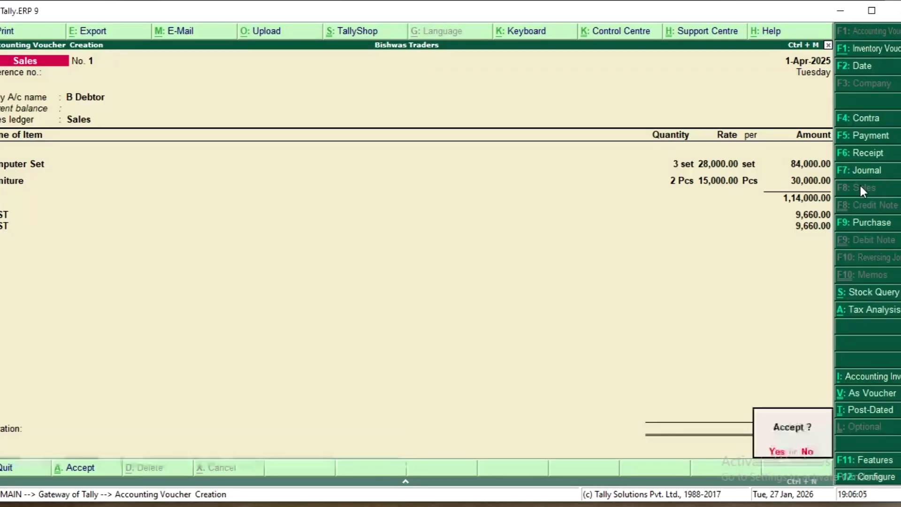
pyautogui.press('Return')
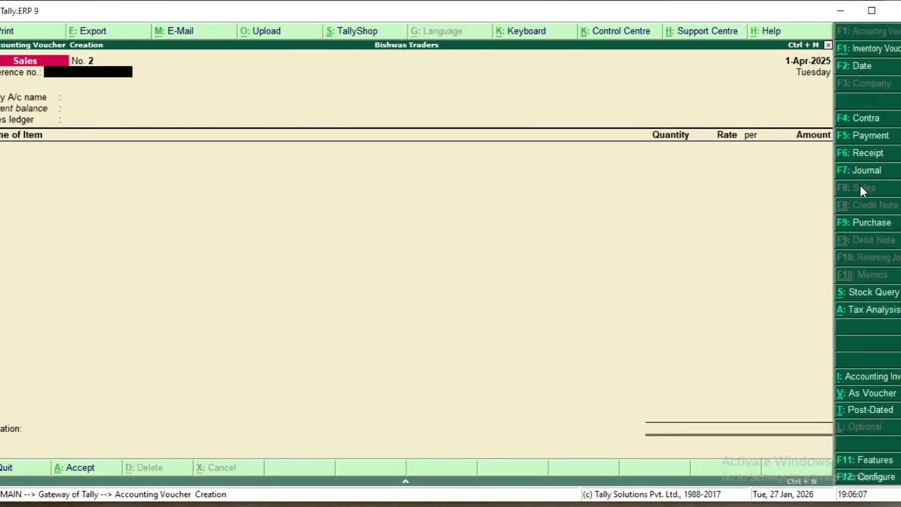
# - Leave voucher entry and open the B Debtor sales voucher from the Day Book
pyautogui.press('Escape')
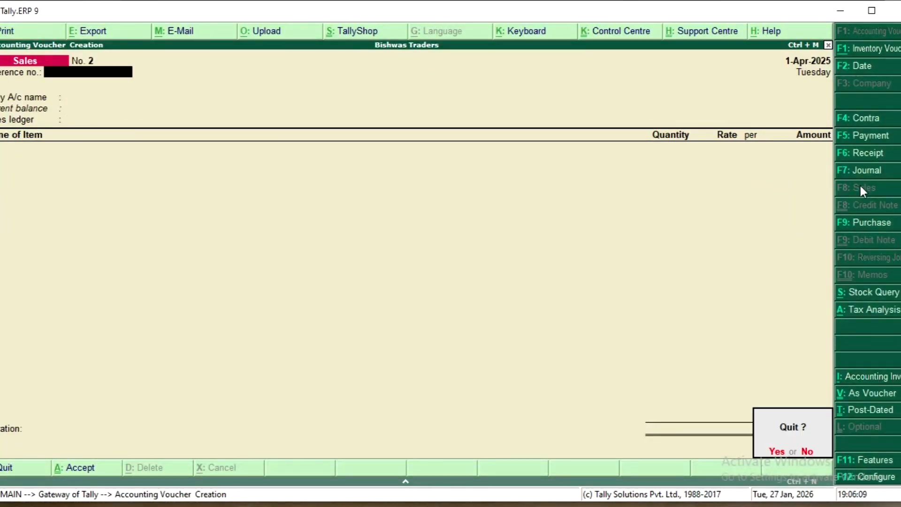
pyautogui.press('Return')
pyautogui.press('Escape')
pyautogui.press('Escape')
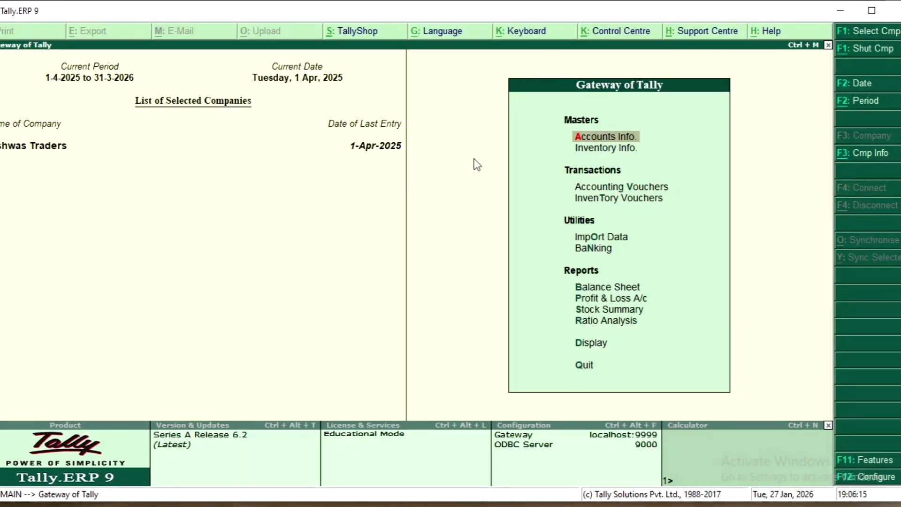
pyautogui.click(591, 346)
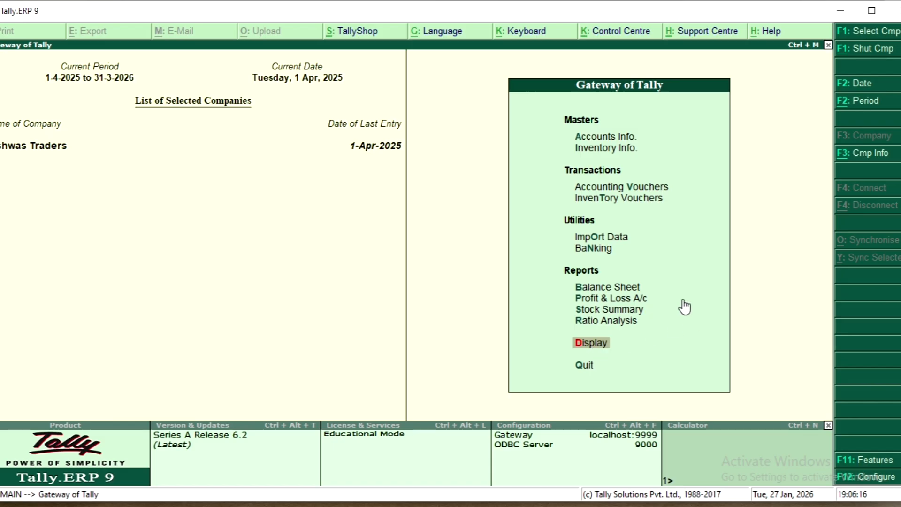
pyautogui.press('Return')
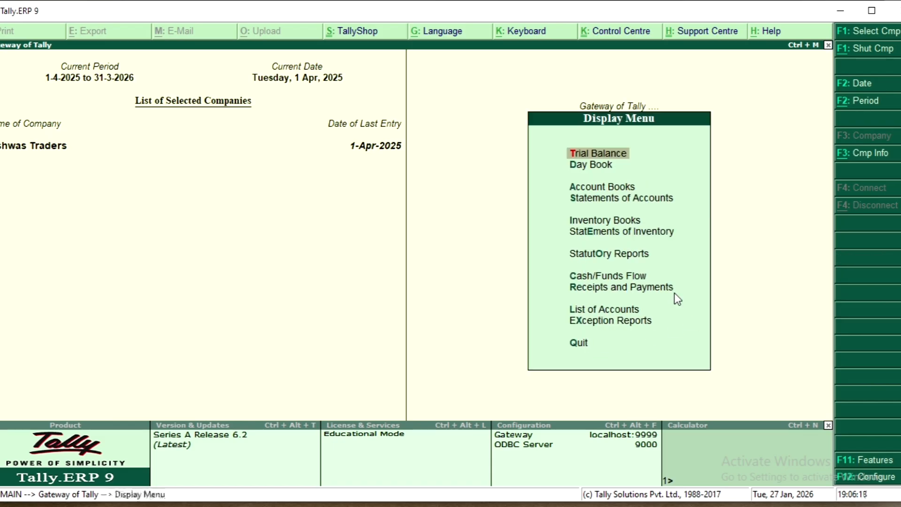
pyautogui.click(570, 166)
pyautogui.press('Return')
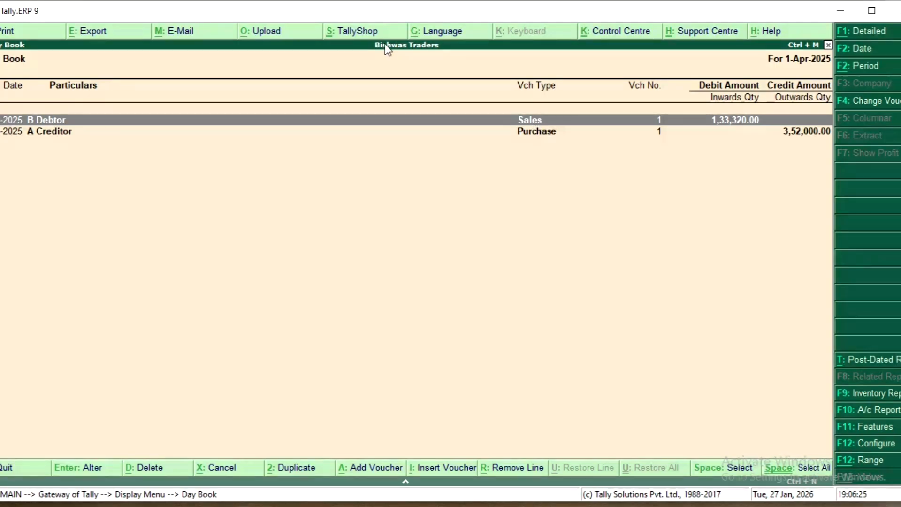
pyautogui.press('Return')
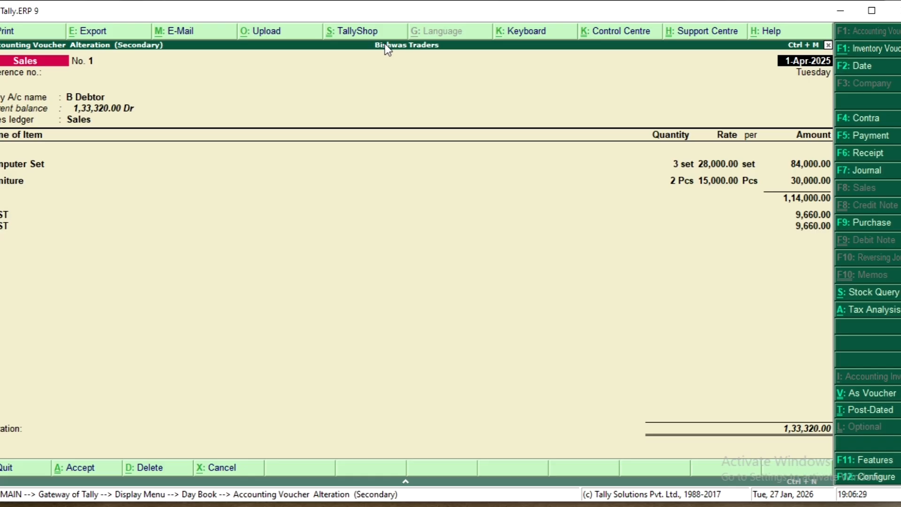
# - Preview the sales voucher's tax invoice at enlarged size, examine its items and tax breakdown, and close the preview
pyautogui.hotkey('alt', 'p')
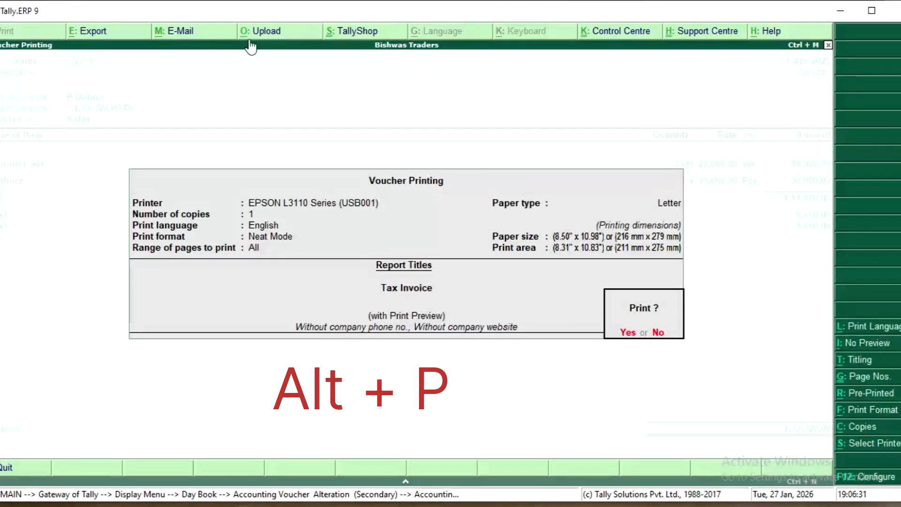
pyautogui.click(624, 336)
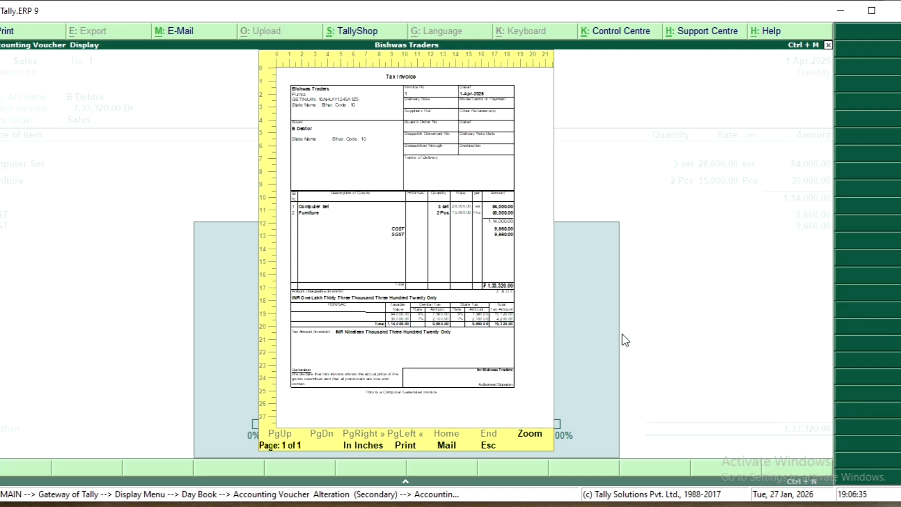
pyautogui.click(530, 434)
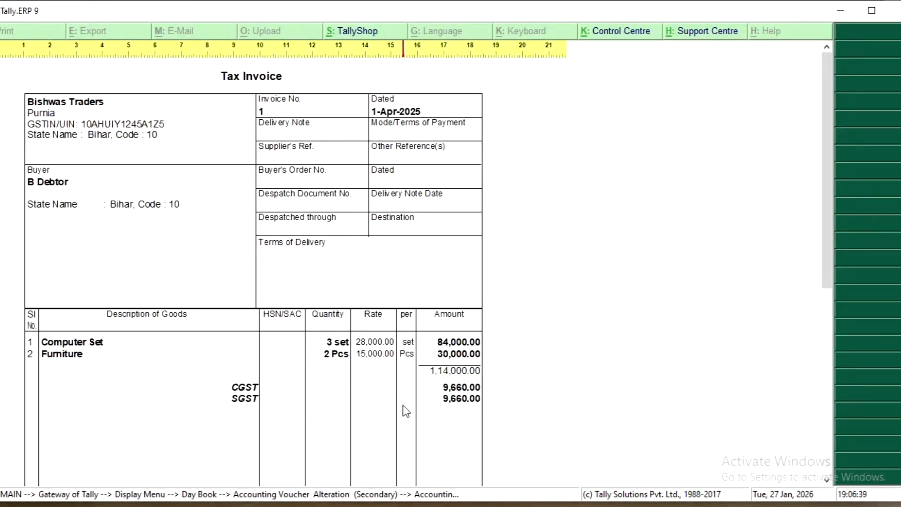
pyautogui.moveTo(825, 238); pyautogui.dragTo(839, 330)
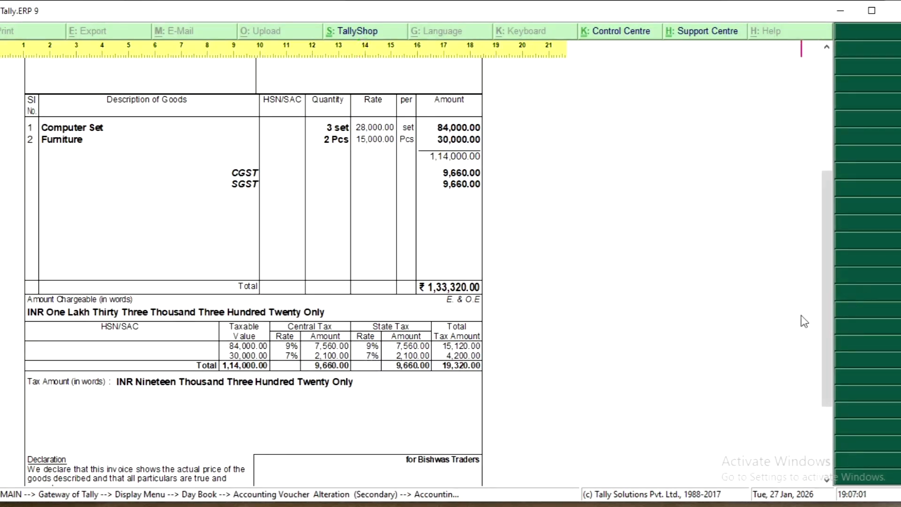
pyautogui.moveTo(821, 299); pyautogui.dragTo(823, 268)
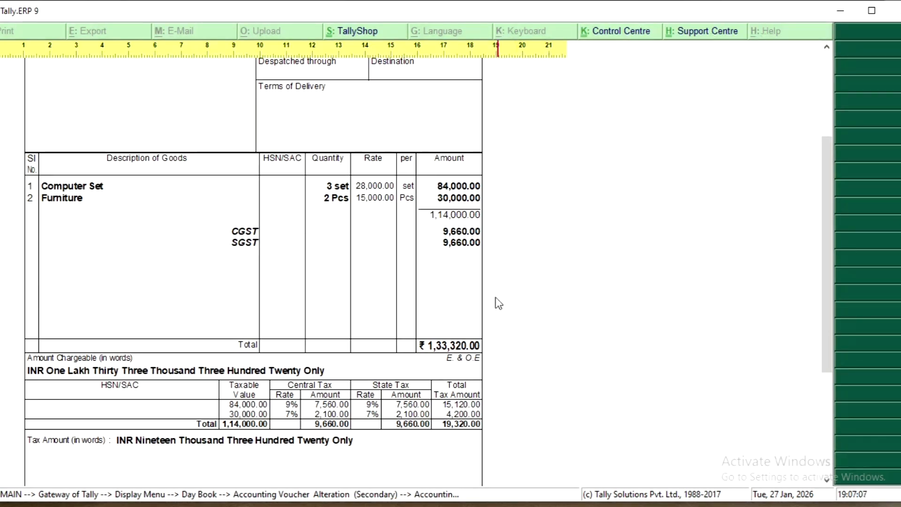
pyautogui.click(491, 286)
pyautogui.press('Escape')
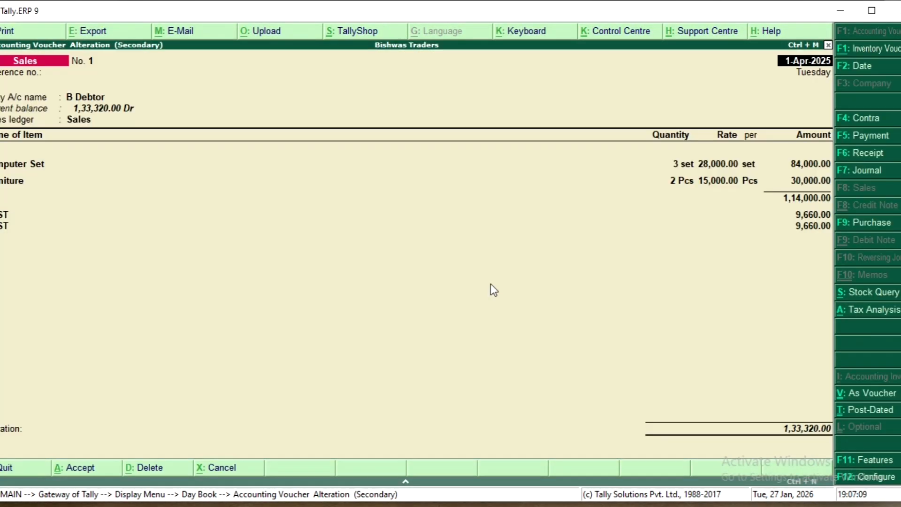
# - Set Print GST % column to Yes in the sales invoice's print configuration and accept the configuration
pyautogui.hotkey('alt', 'p')
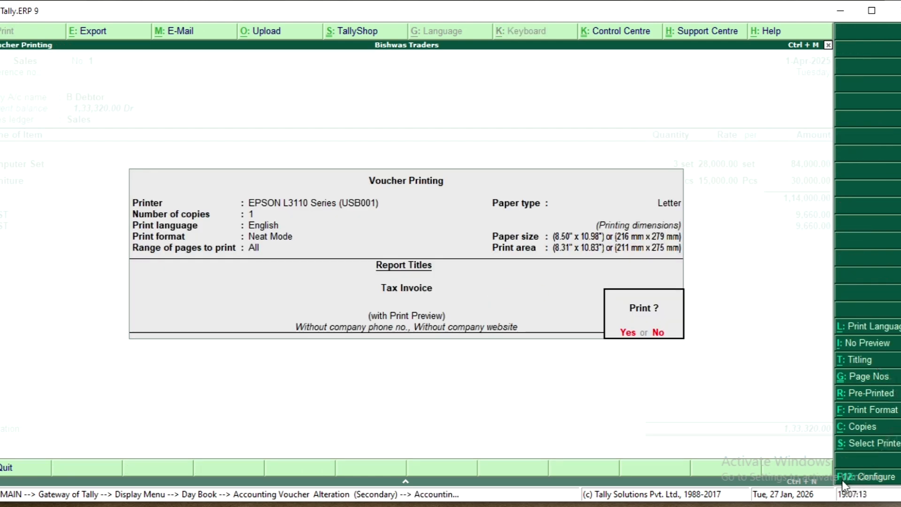
pyautogui.press('F12')
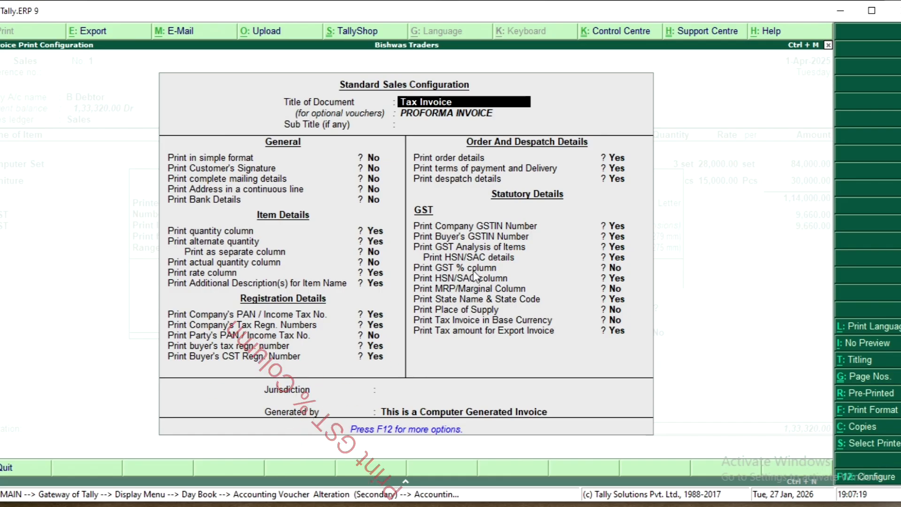
pyautogui.click(487, 270)
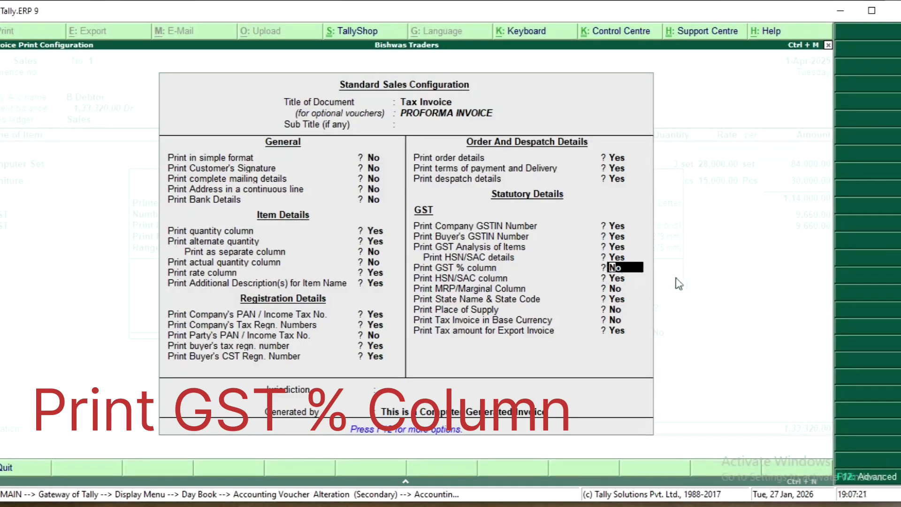
pyautogui.press('y')
pyautogui.press('Return')
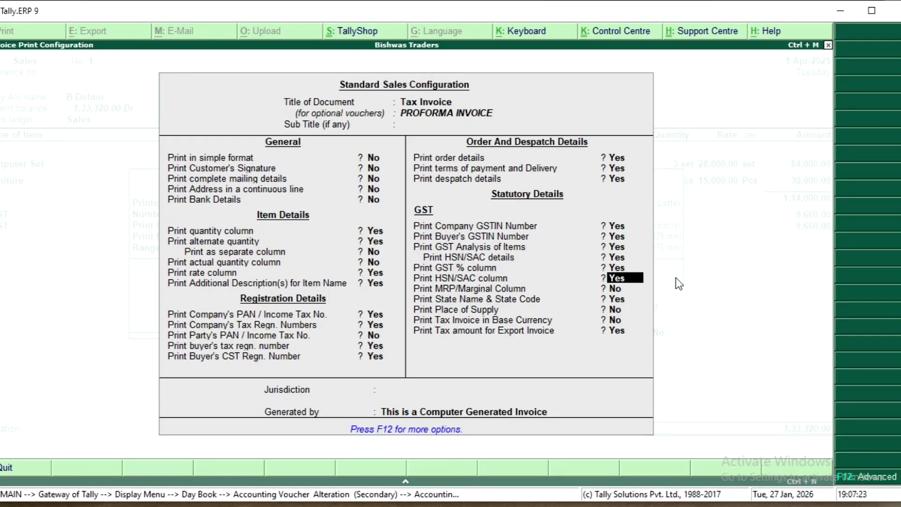
pyautogui.hotkey('ctrl', 'a')
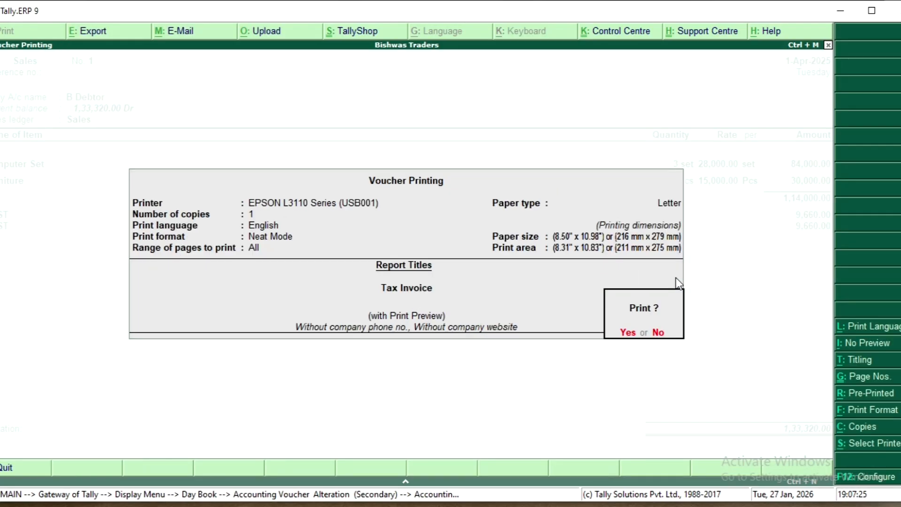
# - Preview the tax invoice again at enlarged size, examine the GST rate column and tax totals, and return to the voucher
pyautogui.click(626, 332)
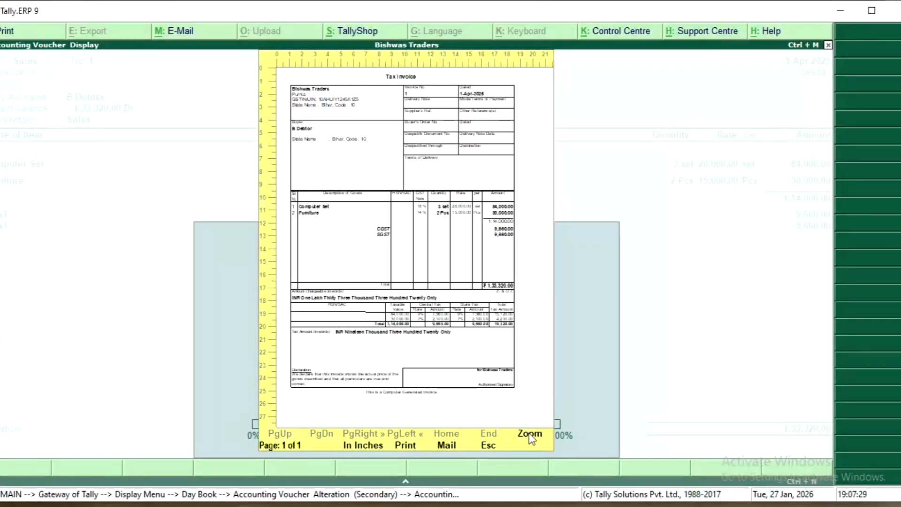
pyautogui.click(528, 433)
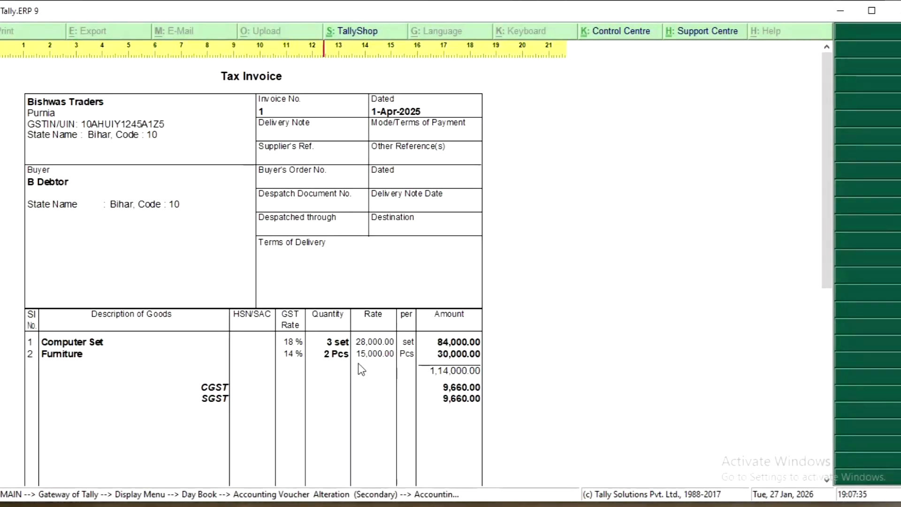
pyautogui.moveTo(825, 237); pyautogui.dragTo(816, 335)
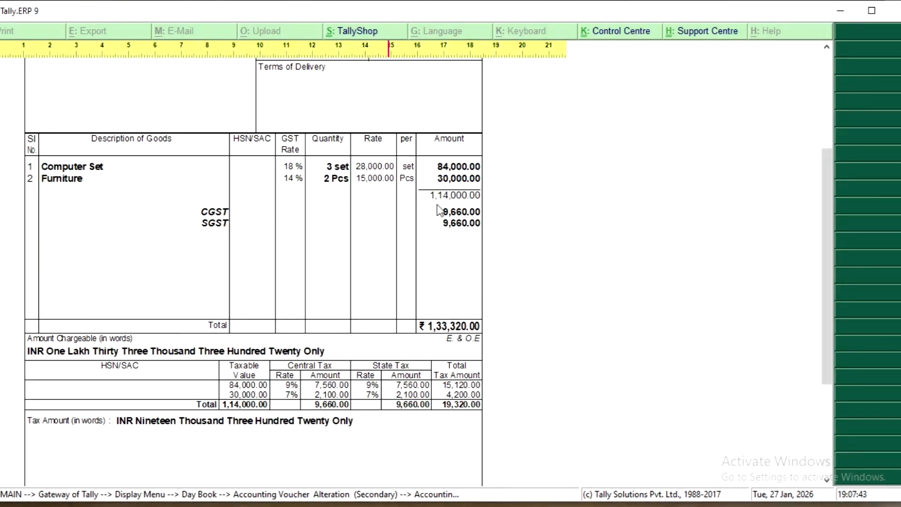
pyautogui.moveTo(823, 256); pyautogui.dragTo(824, 233)
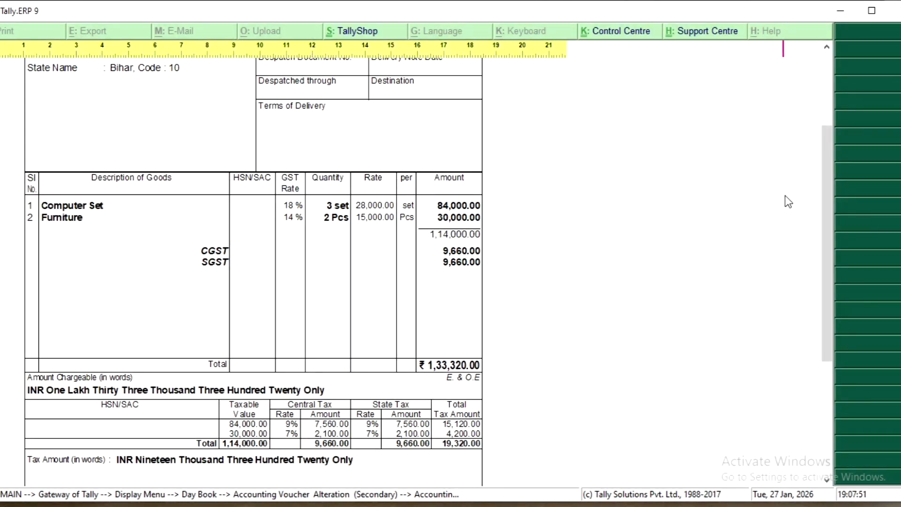
pyautogui.moveTo(826, 226); pyautogui.dragTo(824, 152)
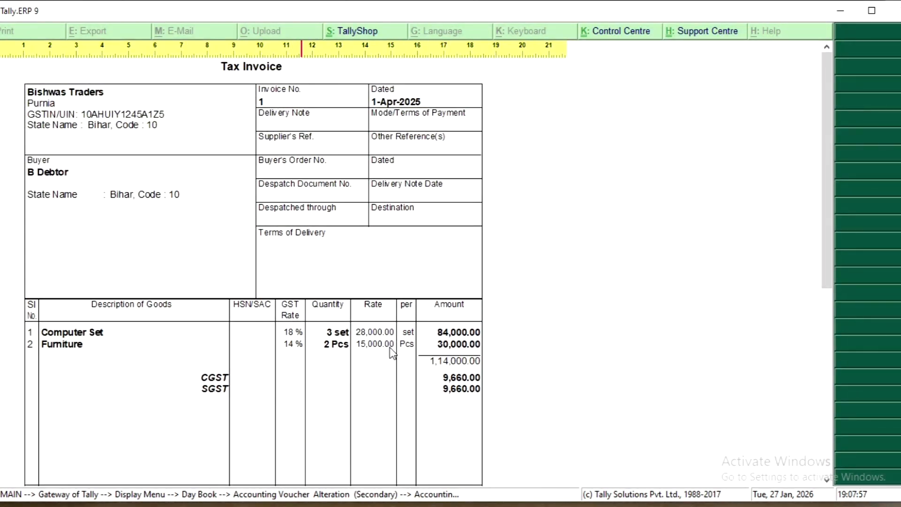
pyautogui.moveTo(821, 243); pyautogui.dragTo(824, 312)
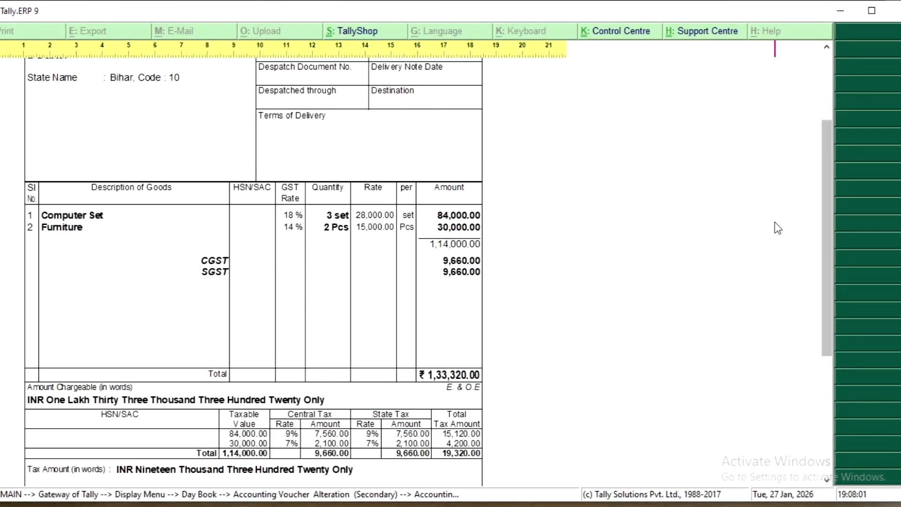
pyautogui.moveTo(826, 191); pyautogui.dragTo(827, 249)
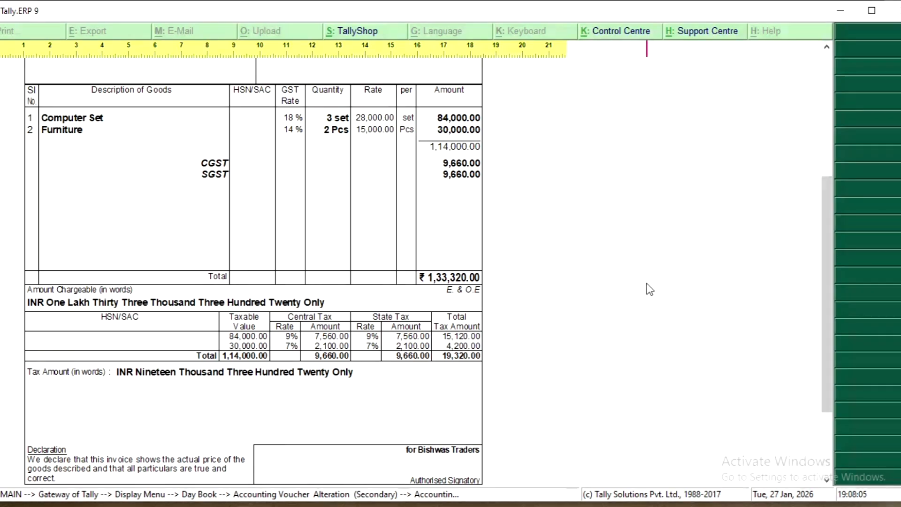
pyautogui.press('Escape')
pyautogui.press('Escape')
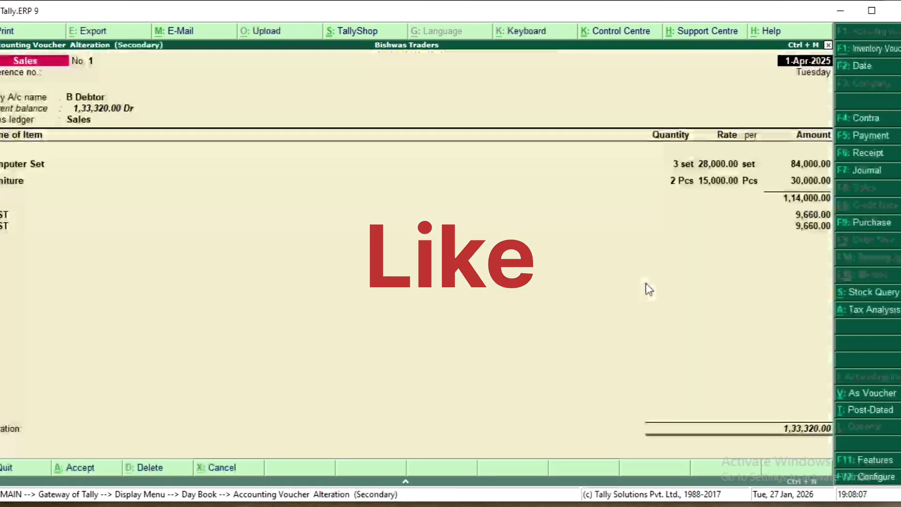